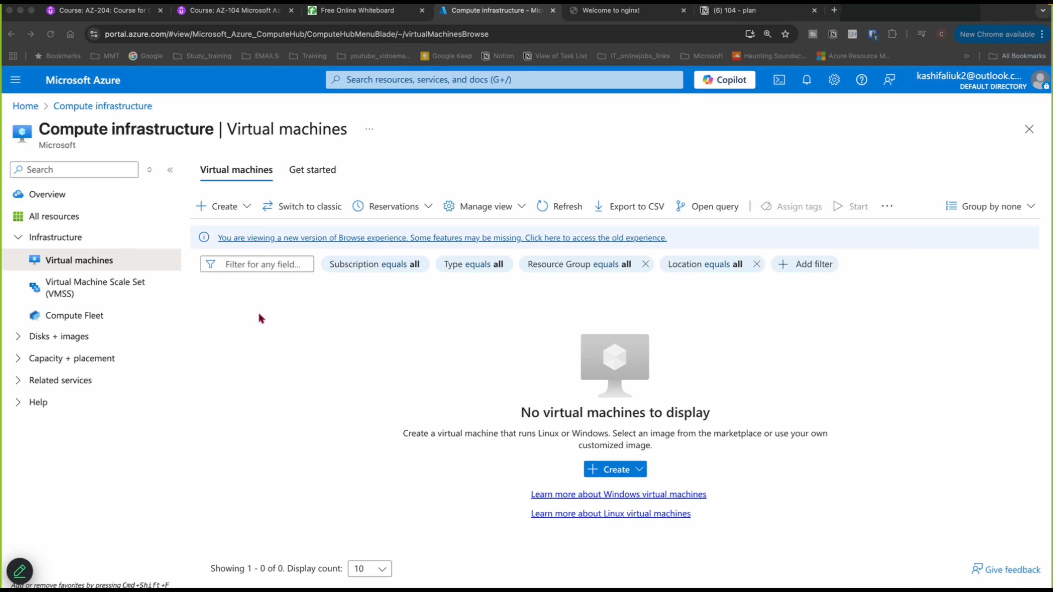
- Open the form to create a new virtual machine
{"action": "left_click", "coordinate": [231, 208]}
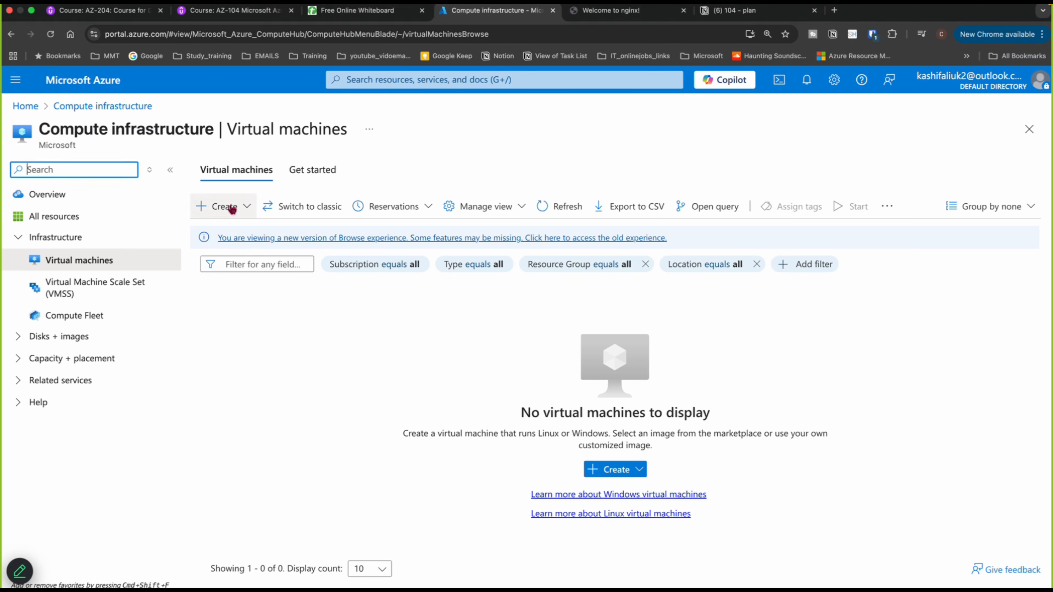
{"action": "left_click", "coordinate": [233, 208]}
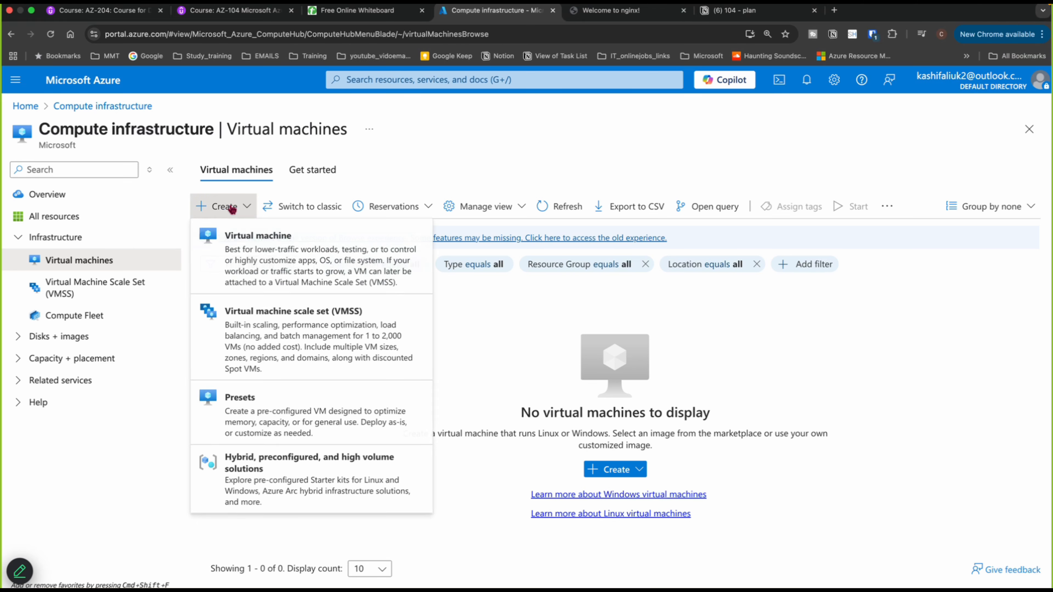
{"action": "left_click", "coordinate": [243, 242]}
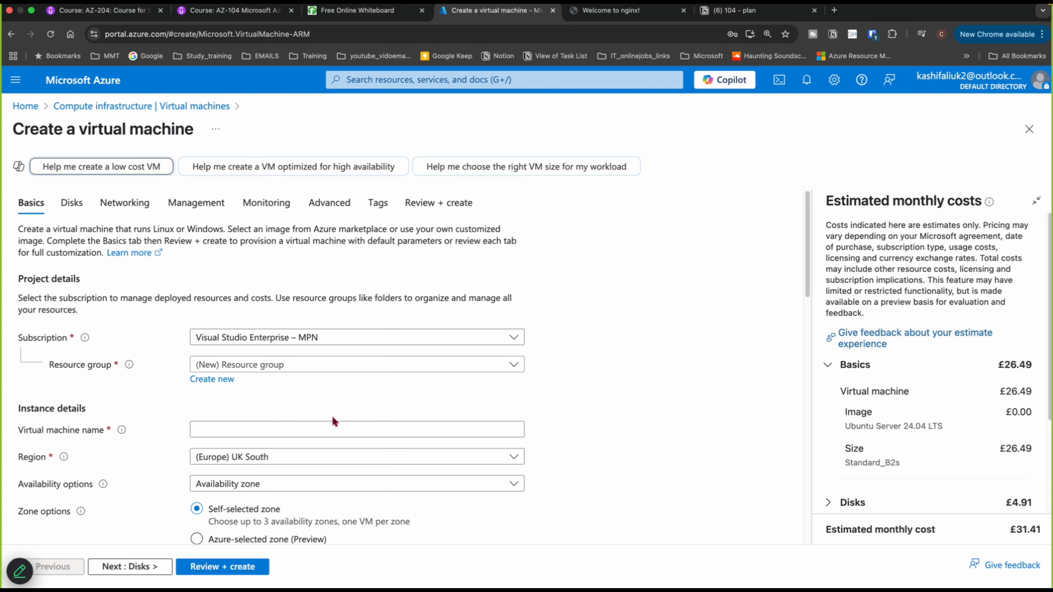
- Try to create a new resource group named app-rg for the virtual machine
{"action": "left_click", "coordinate": [225, 385]}
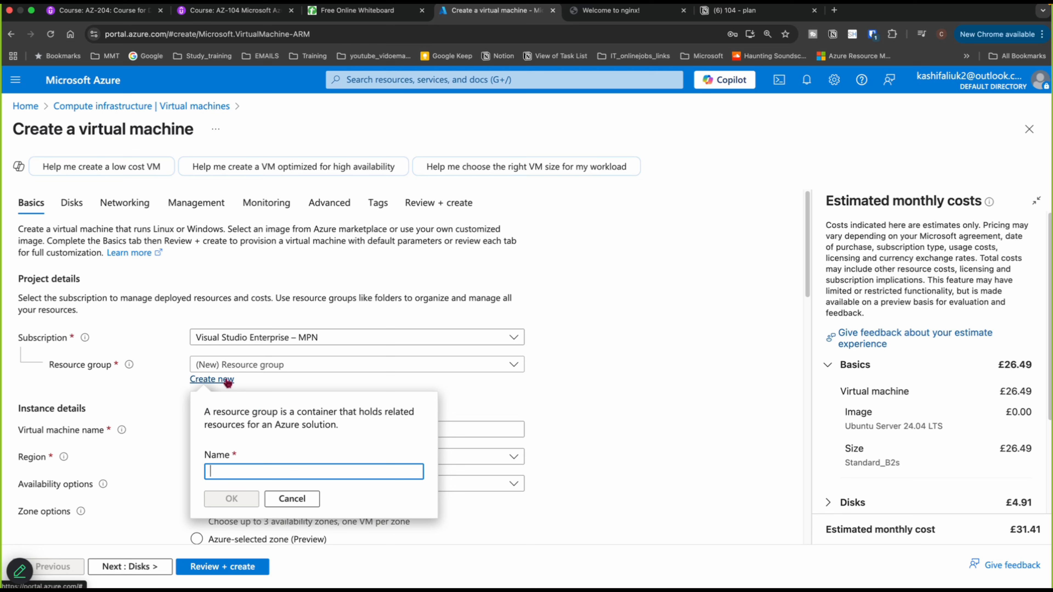
{"action": "left_click", "coordinate": [228, 382]}
{"action": "left_click", "coordinate": [228, 382]}
{"action": "left_click", "coordinate": [237, 468]}
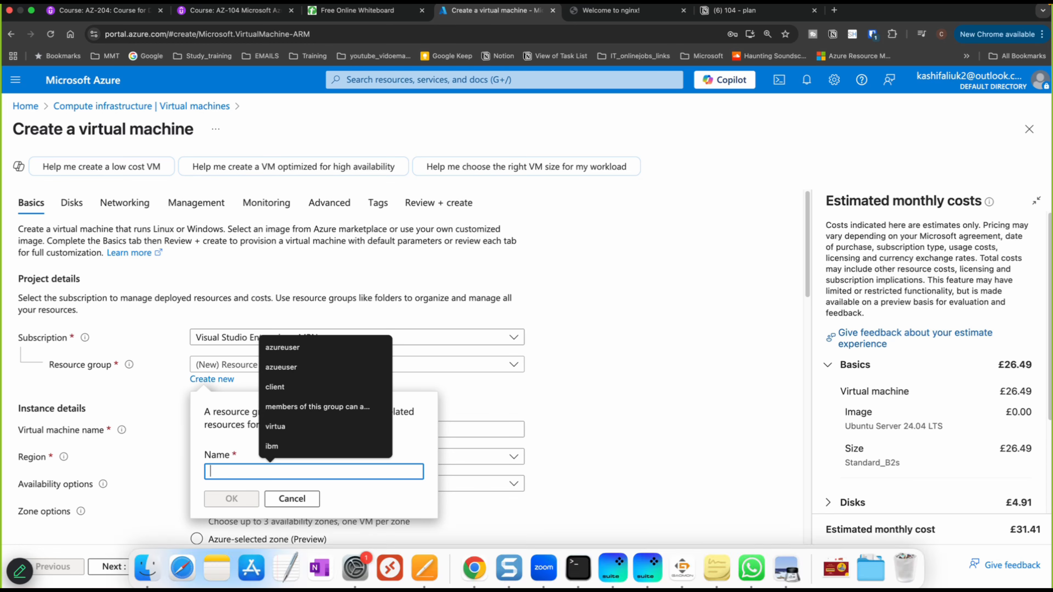
{"action": "type", "text": "app-"}
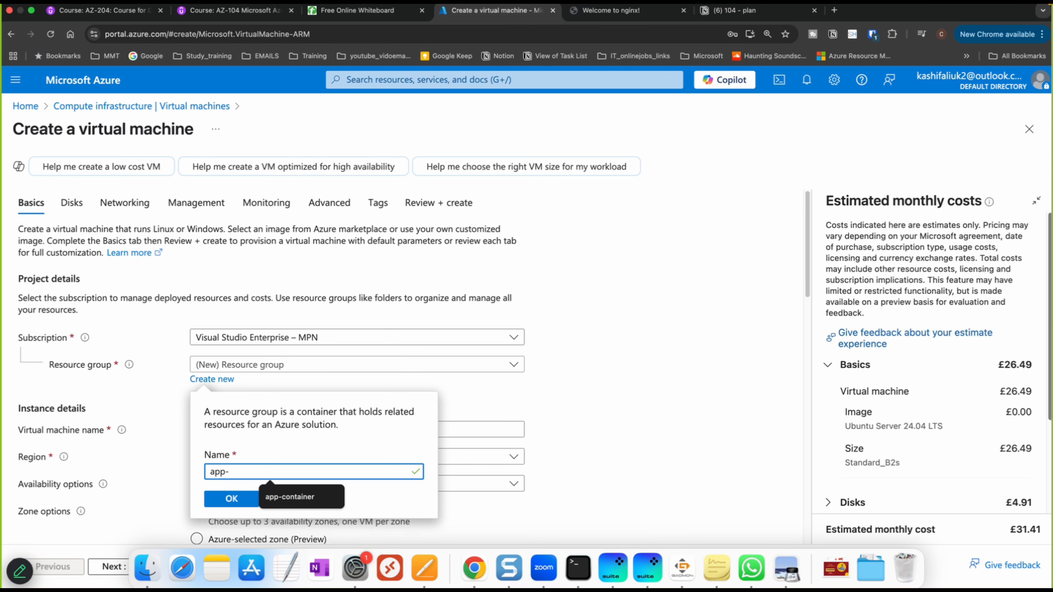
{"action": "type", "text": "rg"}
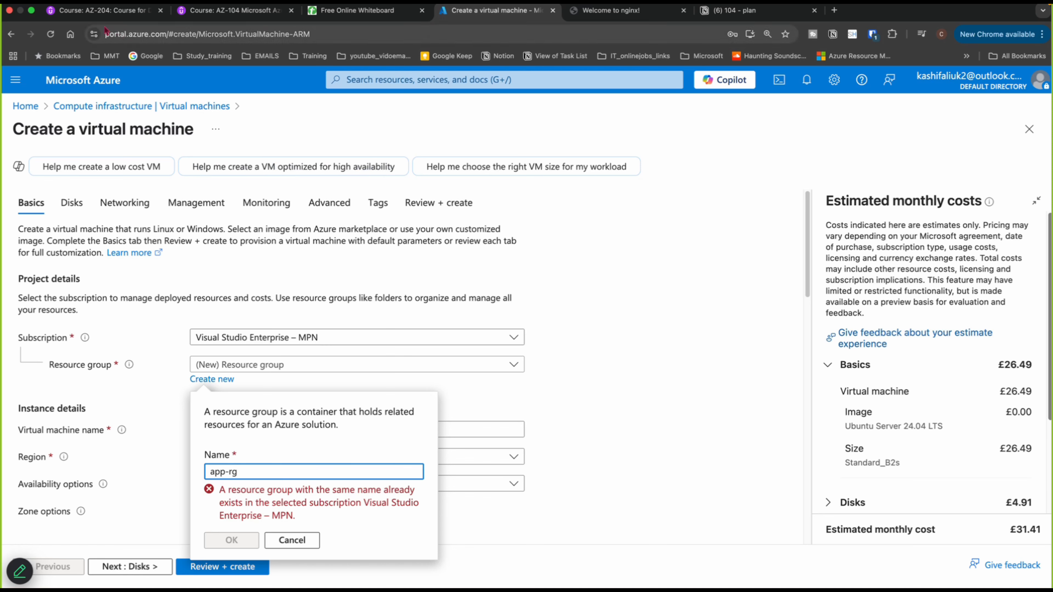
{"action": "left_click", "coordinate": [27, 107]}
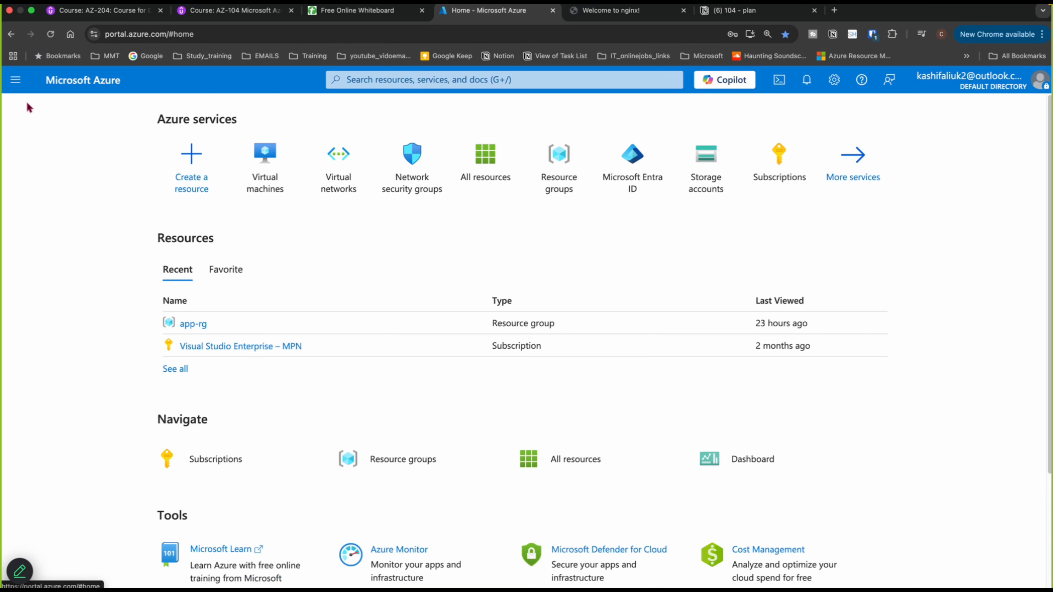
{"action": "left_click", "coordinate": [191, 173]}
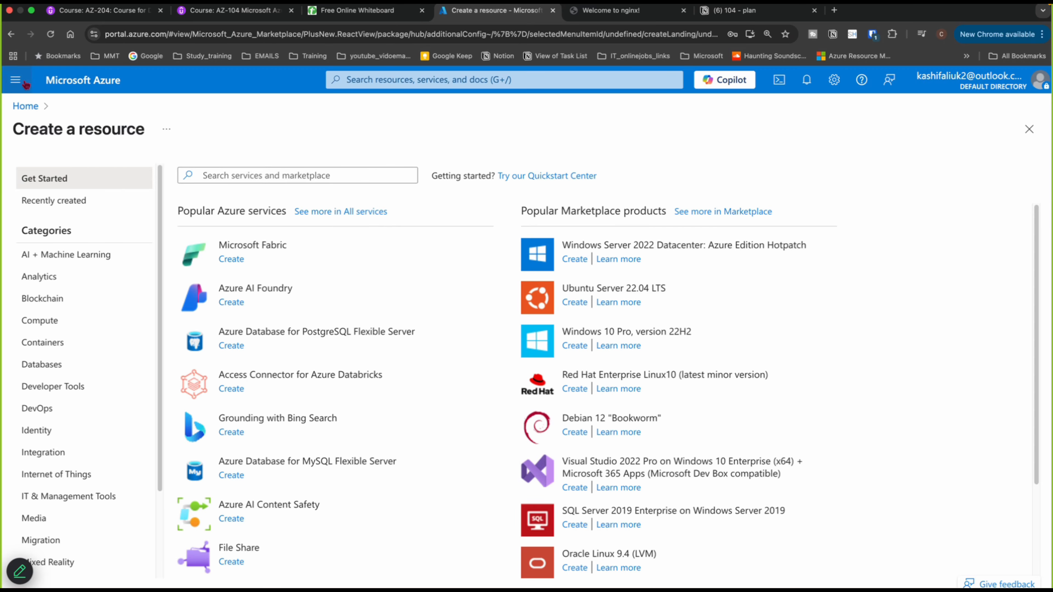
{"action": "left_click", "coordinate": [25, 106]}
- Delete the existing app-rg resource group
{"action": "left_click", "coordinate": [562, 184]}
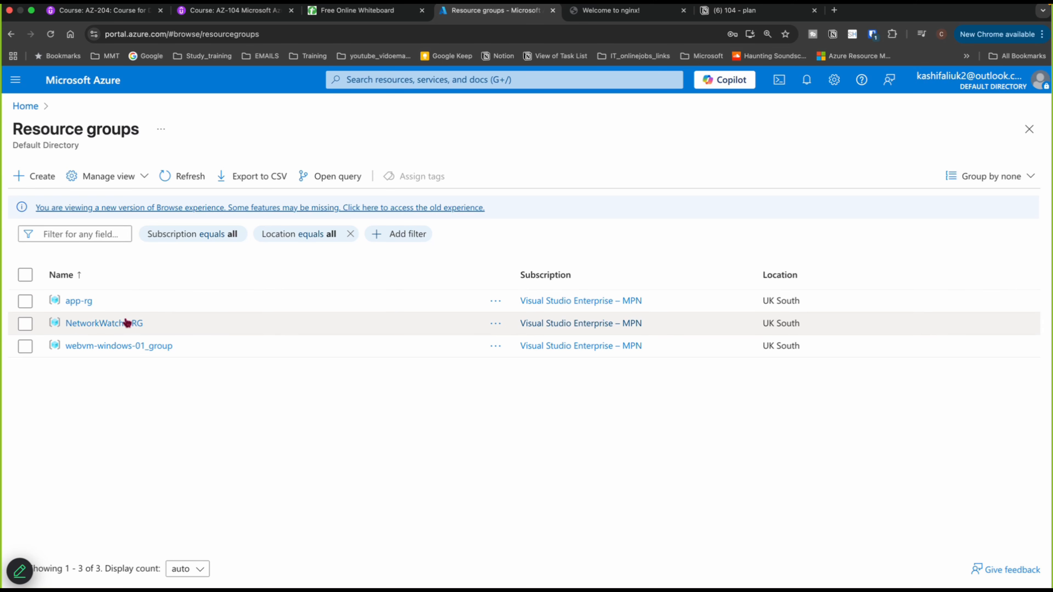
{"action": "left_click", "coordinate": [83, 301]}
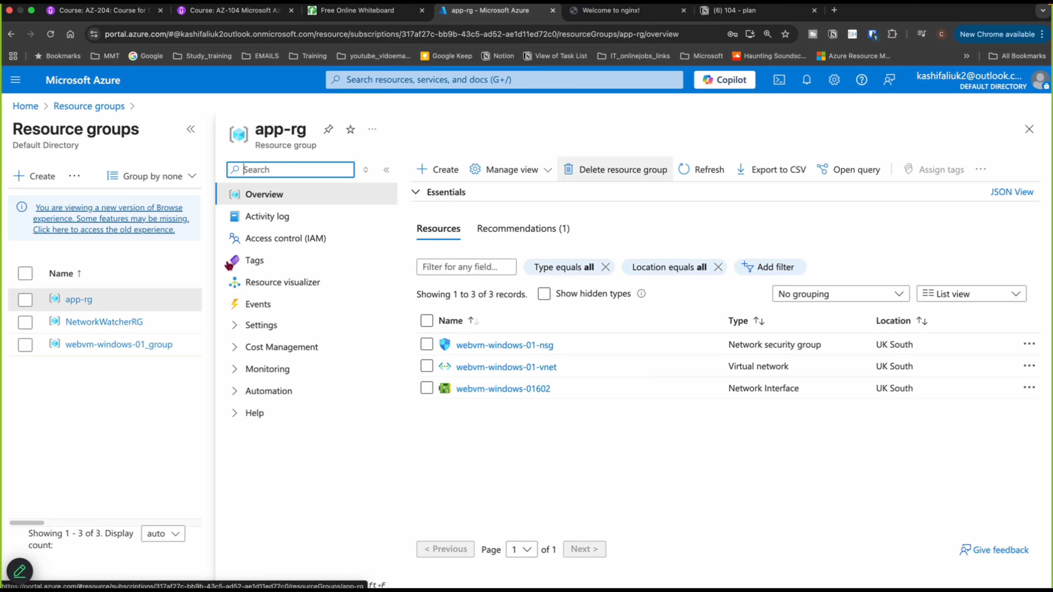
{"action": "left_click", "coordinate": [636, 171]}
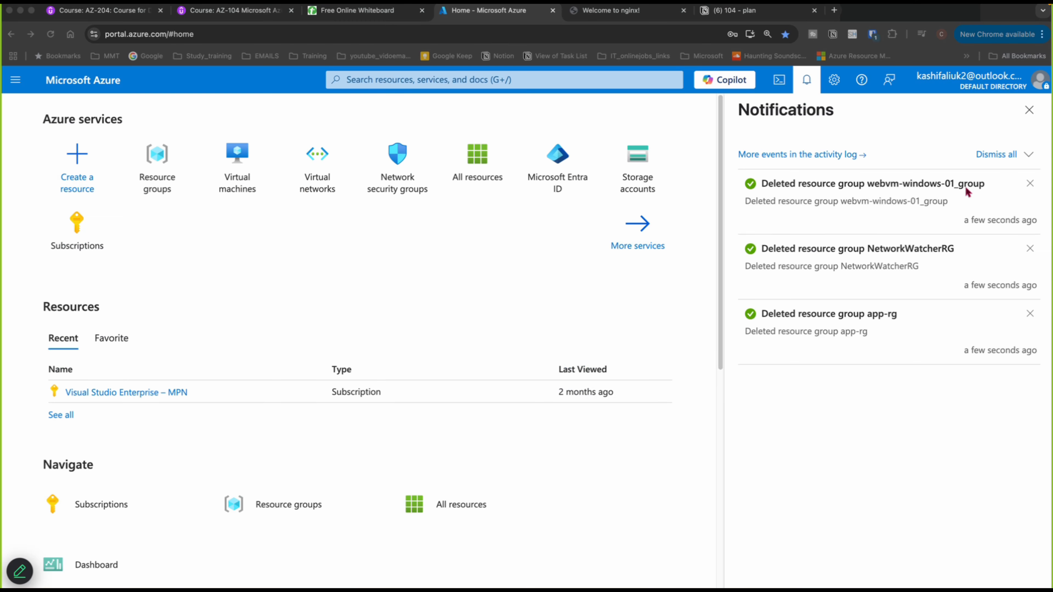
{"action": "left_click", "coordinate": [1027, 111]}
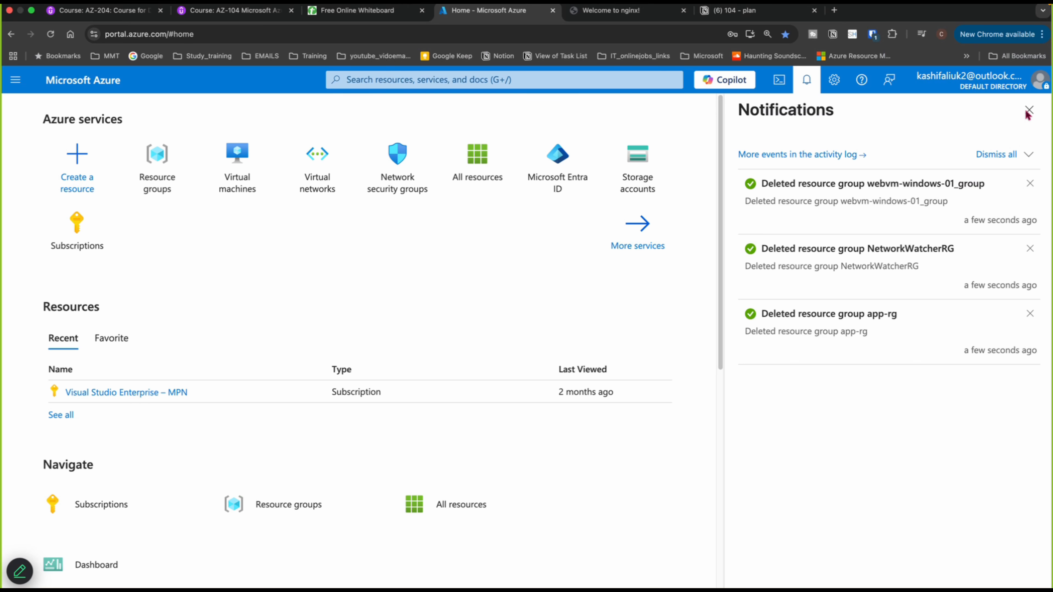
{"action": "left_click", "coordinate": [1029, 111]}
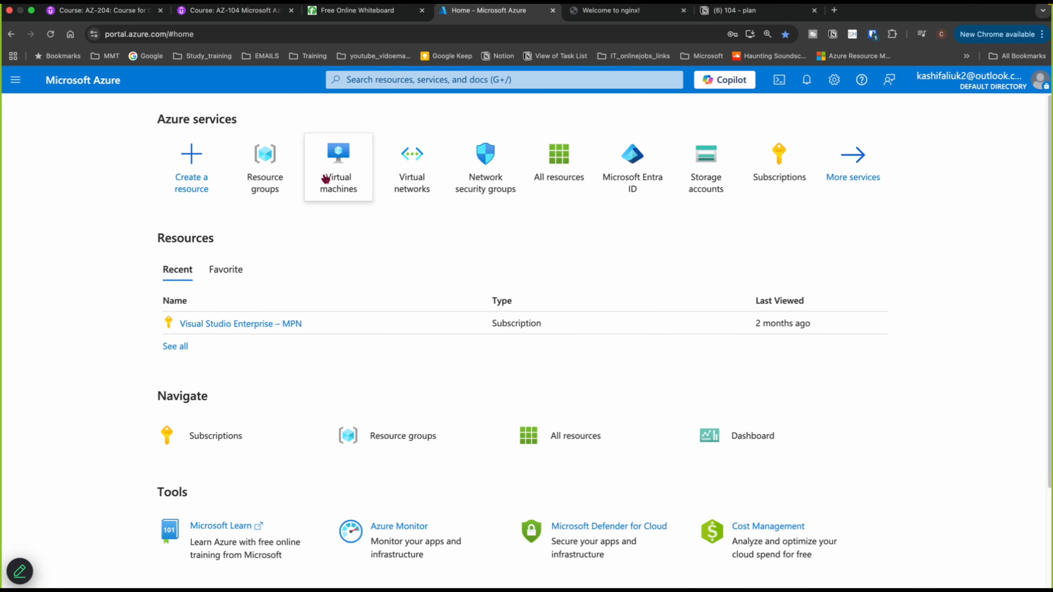
- Start a new virtual machine and create a new resource group named app-rg for it
{"action": "left_click", "coordinate": [340, 178]}
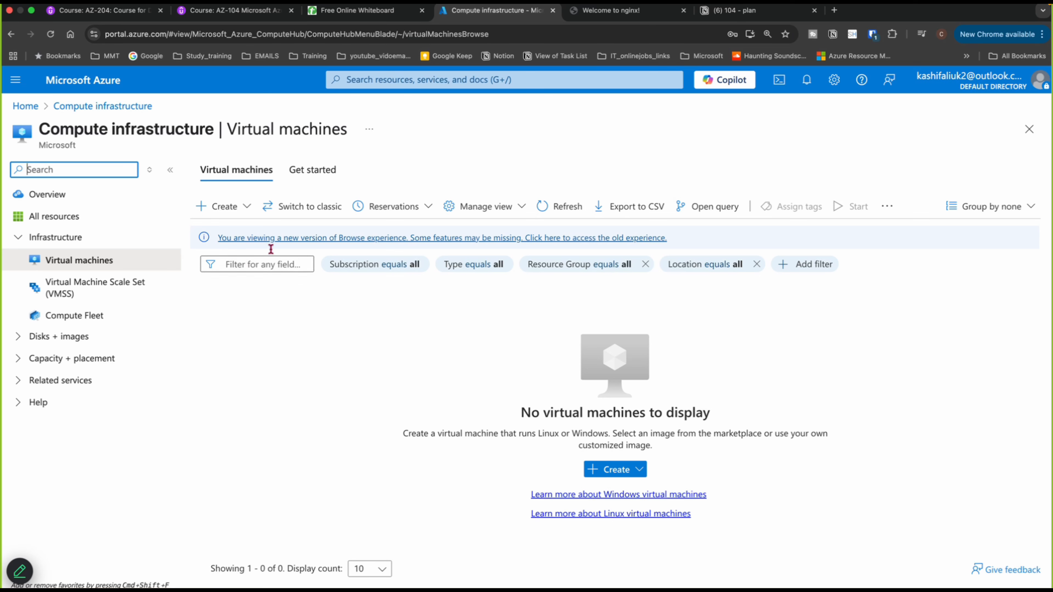
{"action": "left_click", "coordinate": [219, 206]}
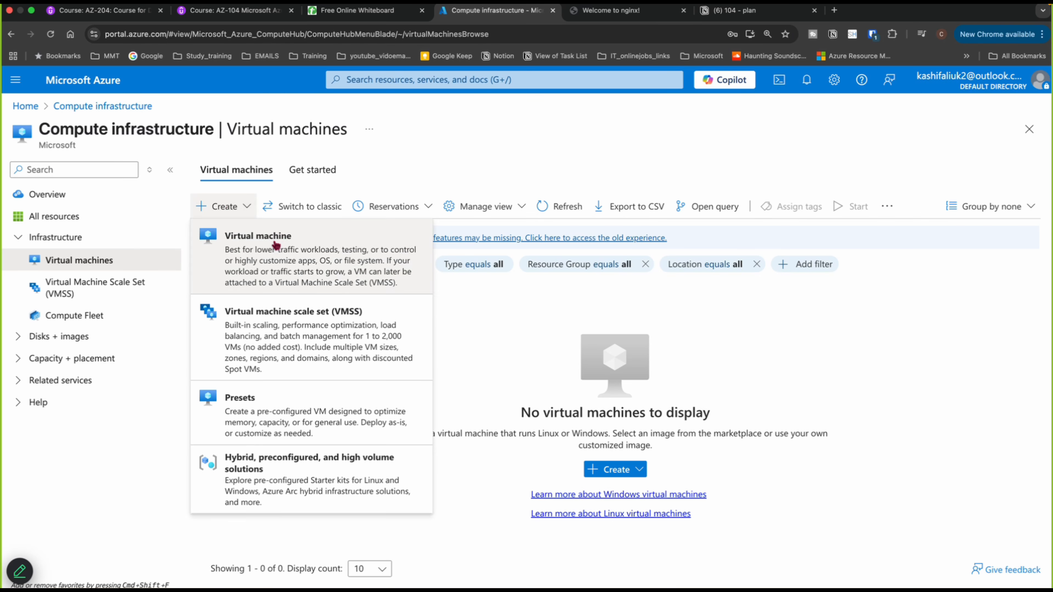
{"action": "left_click", "coordinate": [276, 245]}
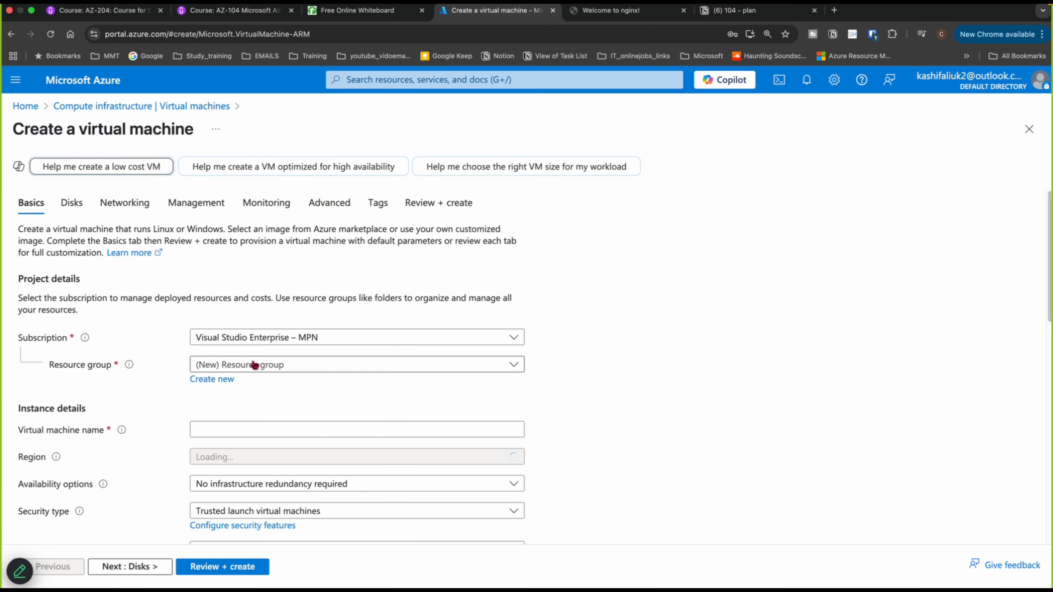
{"action": "left_click", "coordinate": [216, 379]}
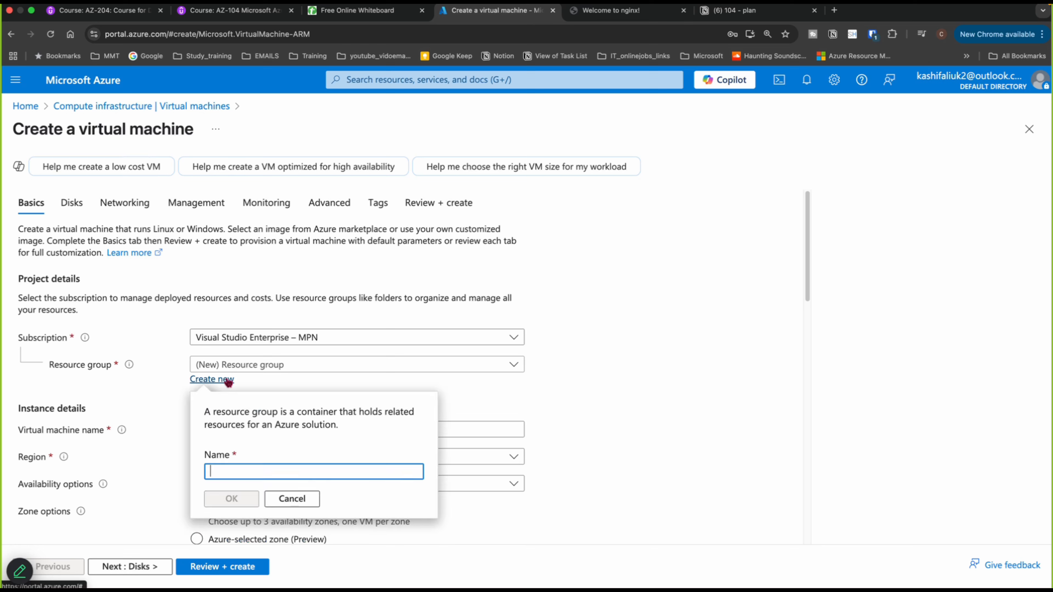
{"action": "left_click", "coordinate": [243, 473]}
{"action": "type", "text": "app-"}
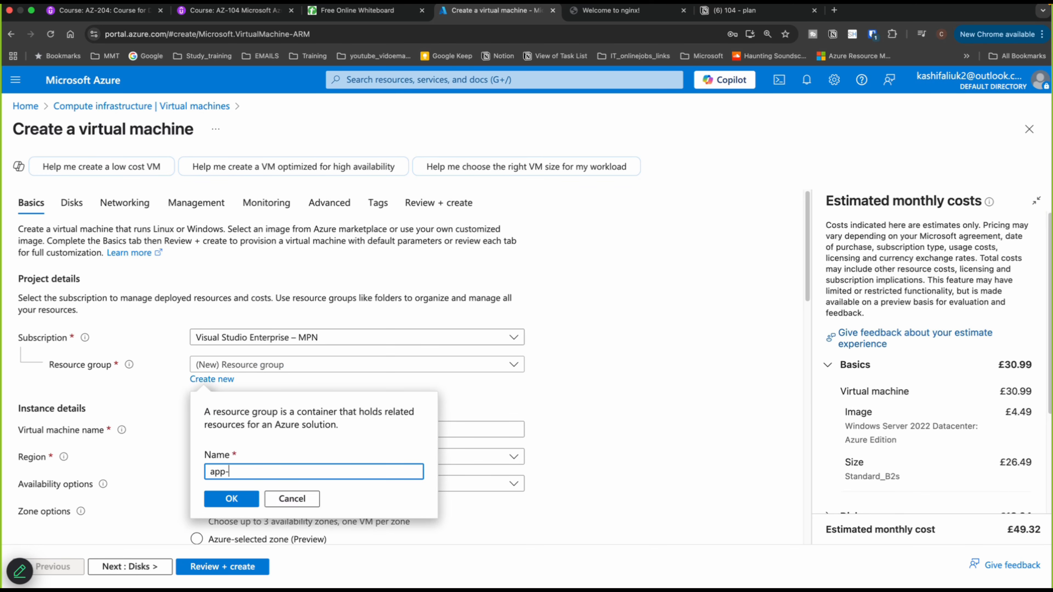
{"action": "type", "text": "rg"}
{"action": "left_click", "coordinate": [215, 500]}
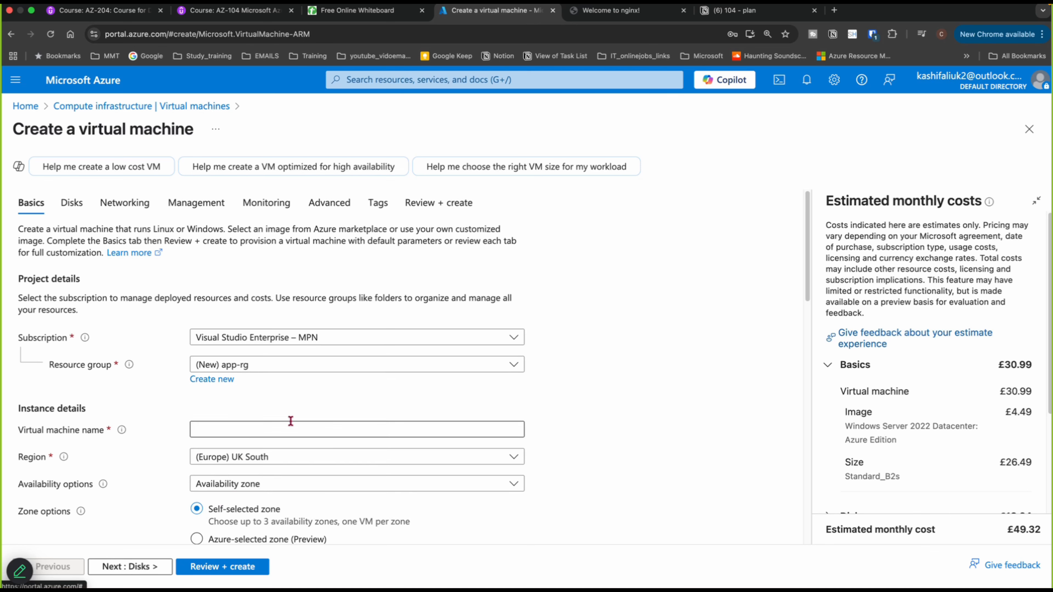
- Name the virtual machine webvm-windows-01 and set availability options to No infrastructure redundancy required
{"action": "left_click", "coordinate": [291, 421]}
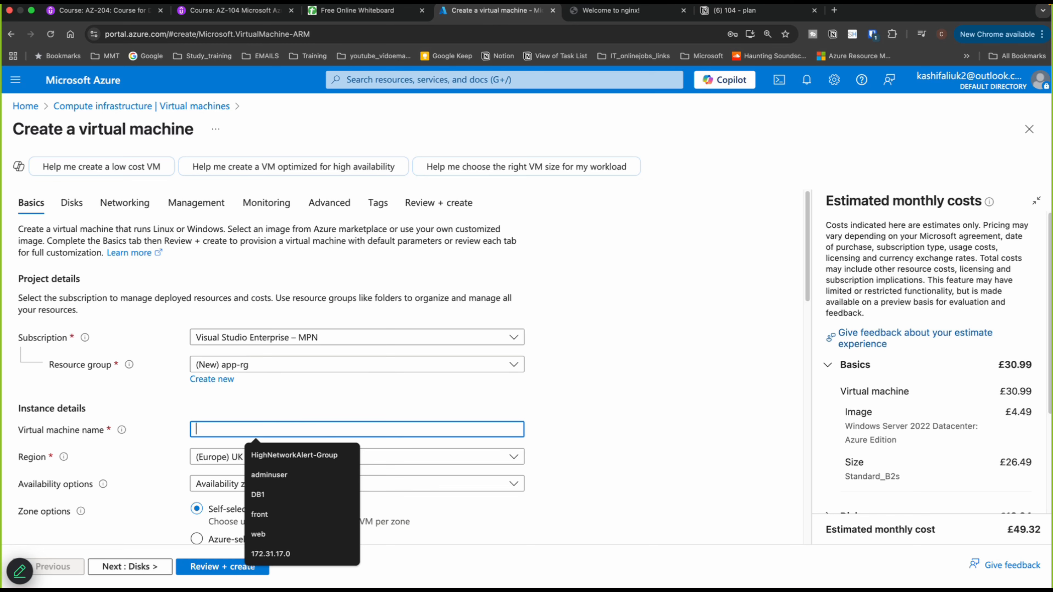
{"action": "type", "text": "webvm"}
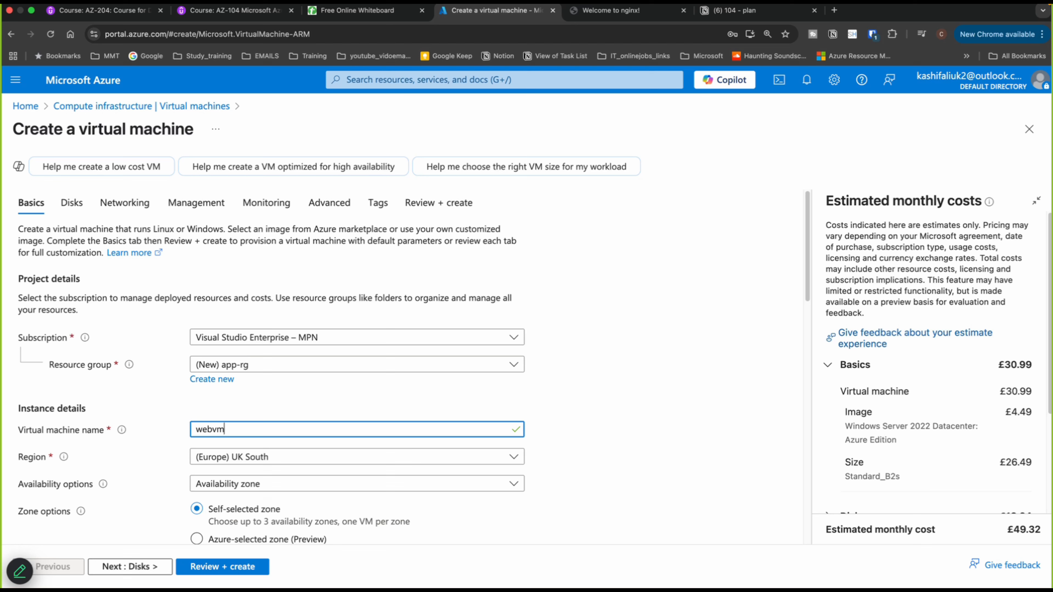
{"action": "type", "text": "-windows-01"}
{"action": "left_click", "coordinate": [227, 484]}
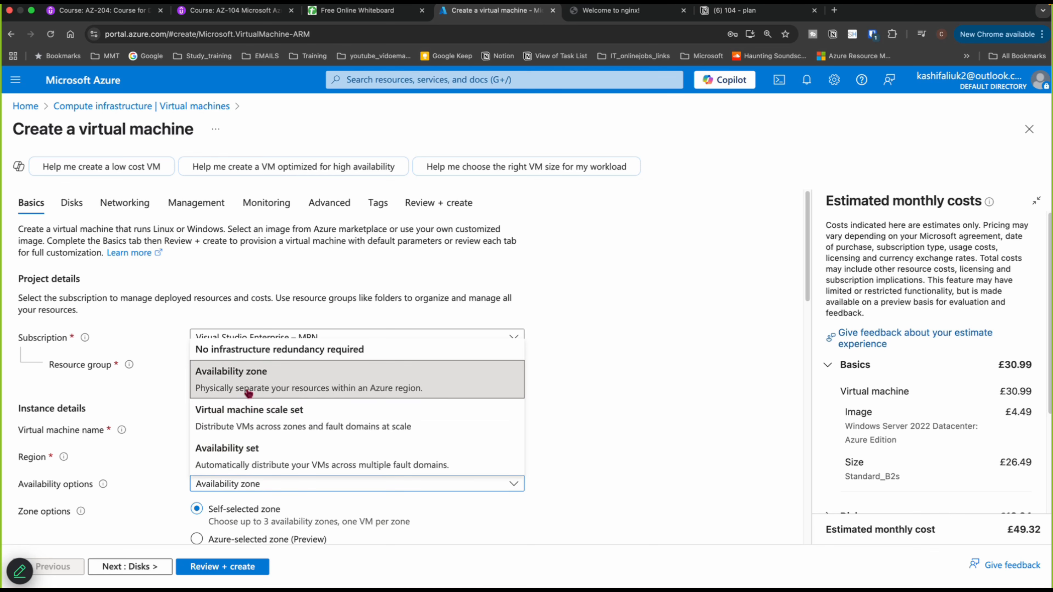
{"action": "left_click", "coordinate": [242, 353]}
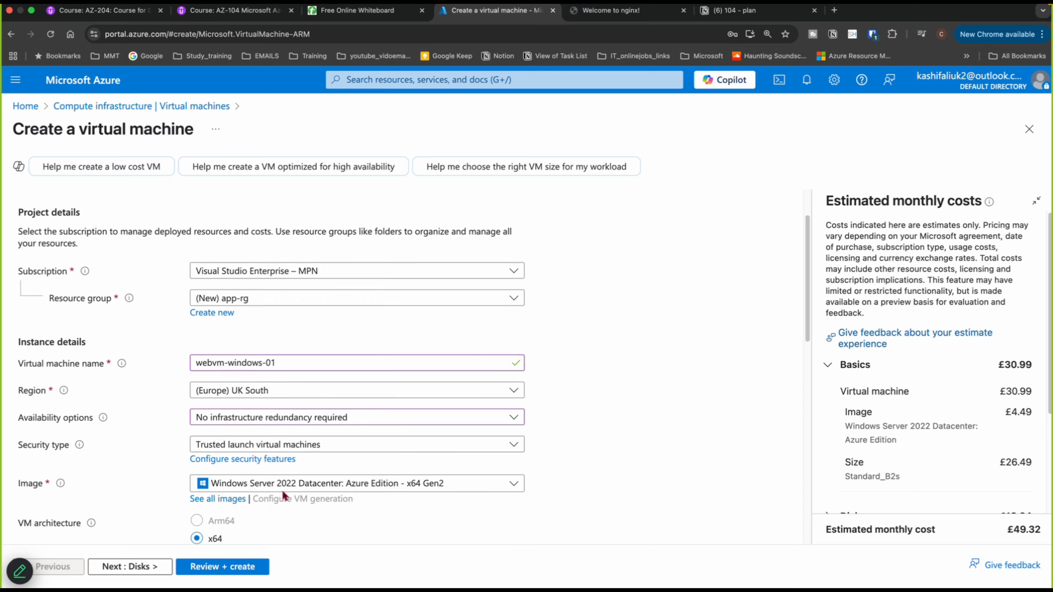
- Set the administrator account username to azureuser
{"action": "scroll", "coordinate": [286, 494], "scroll_direction": "down", "scroll_amount": 3}
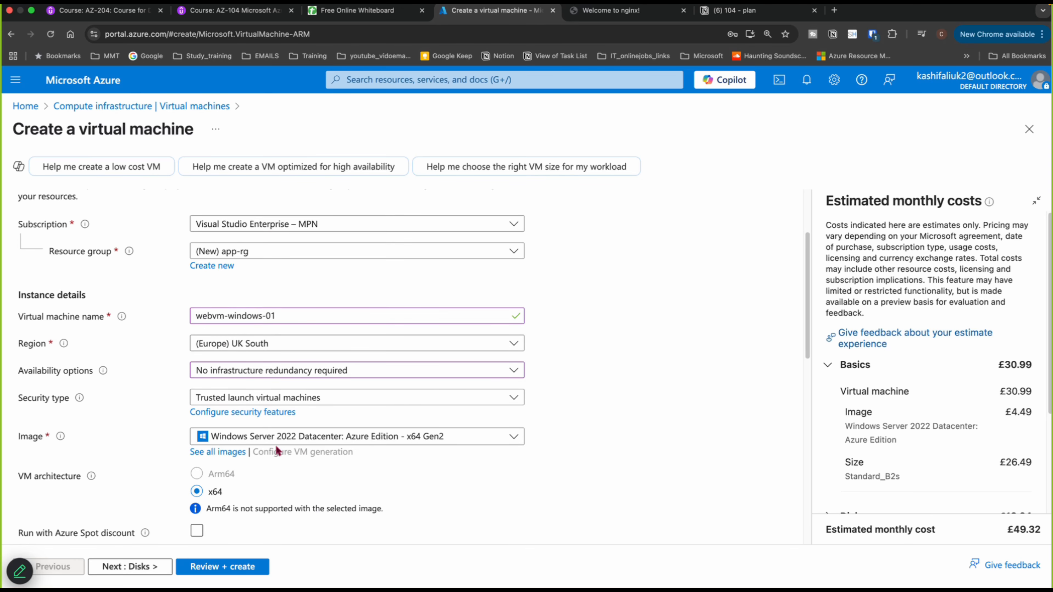
{"action": "scroll", "coordinate": [274, 487], "scroll_direction": "down", "scroll_amount": 3}
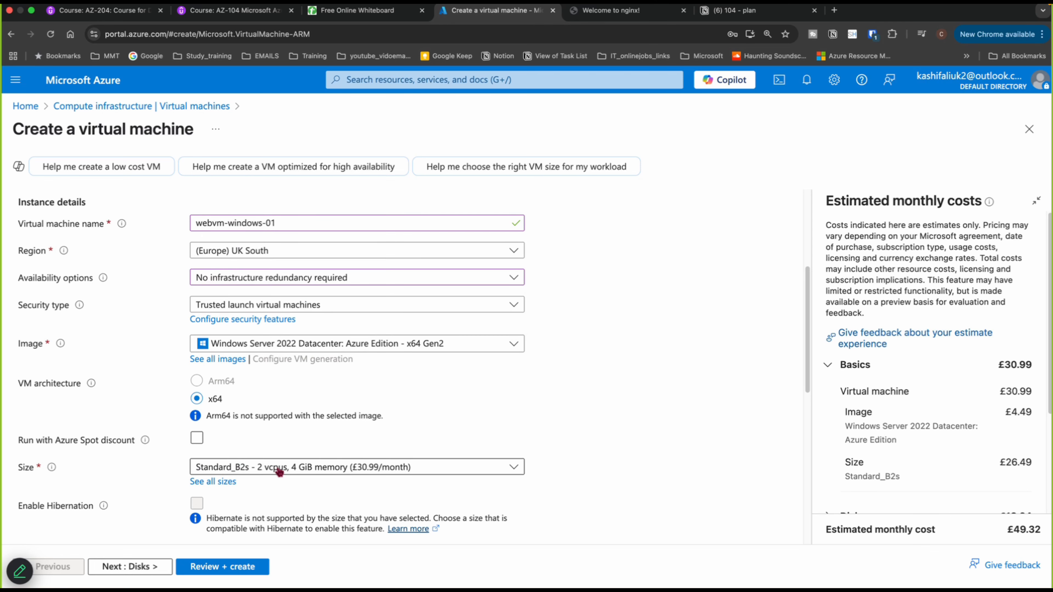
{"action": "scroll", "coordinate": [325, 477], "scroll_direction": "down", "scroll_amount": 3}
{"action": "left_click", "coordinate": [321, 477]}
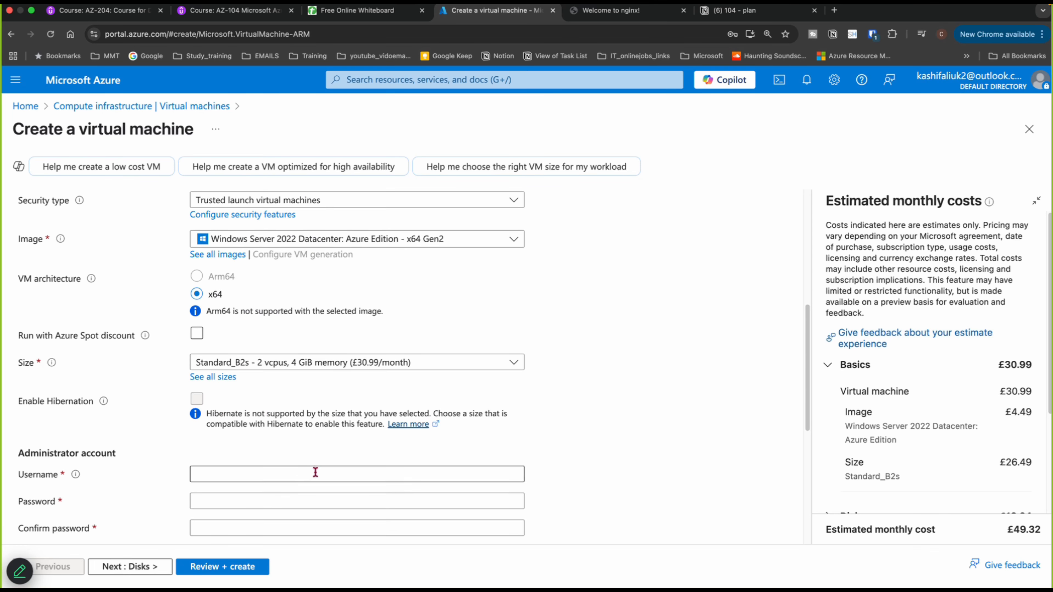
{"action": "type", "text": "azureuwer"}
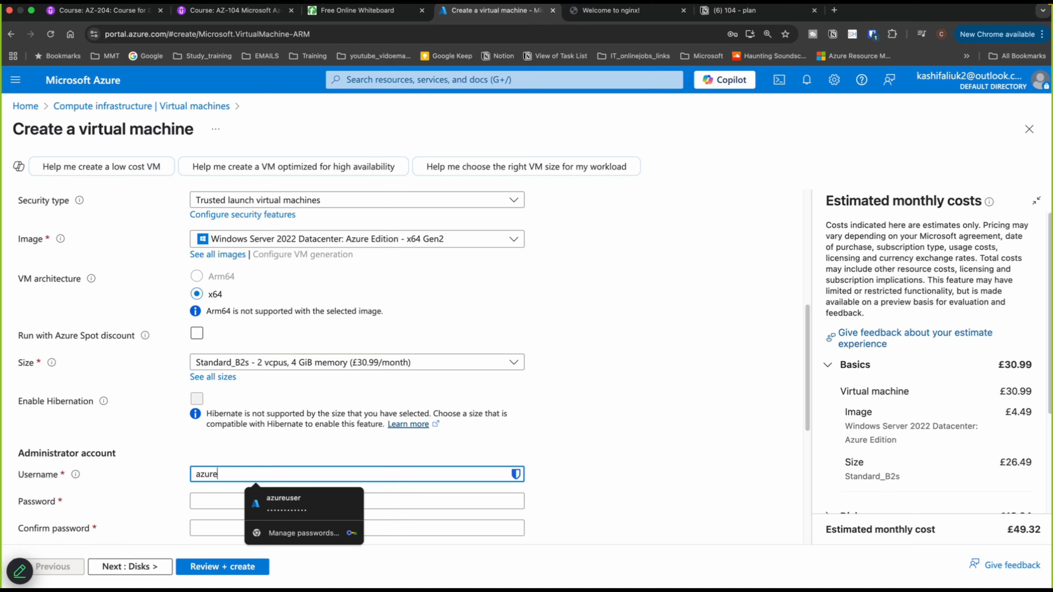
{"action": "key", "text": "BackSpace"}
{"action": "key", "text": "BackSpace"}
{"action": "key", "text": "BackSpace"}
{"action": "key", "text": "BackSpace"}
{"action": "type", "text": "euser"}
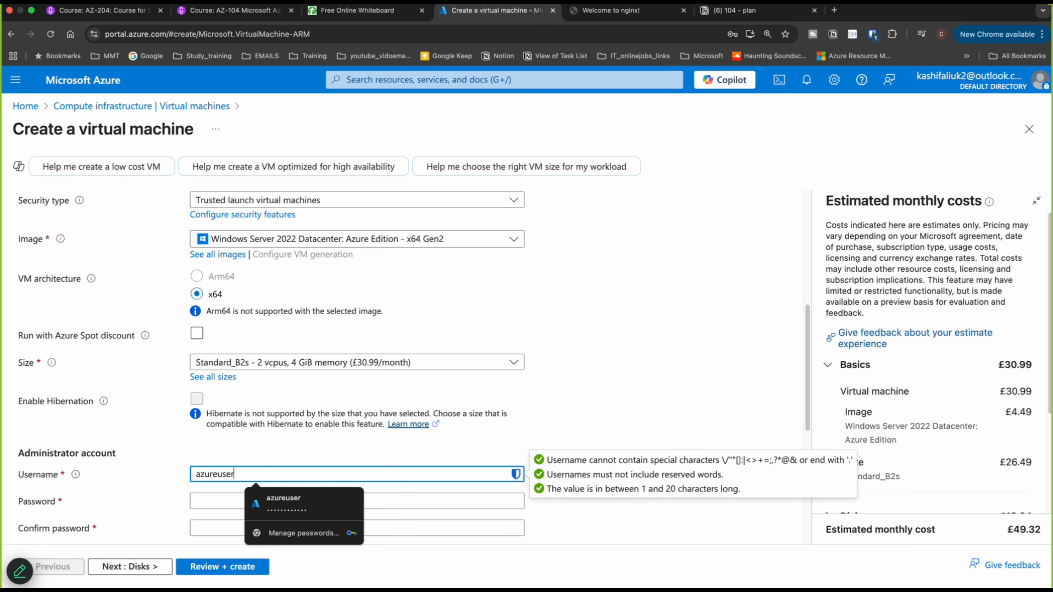
- Enter and confirm the administrator account password
{"action": "key", "text": "Tab"}
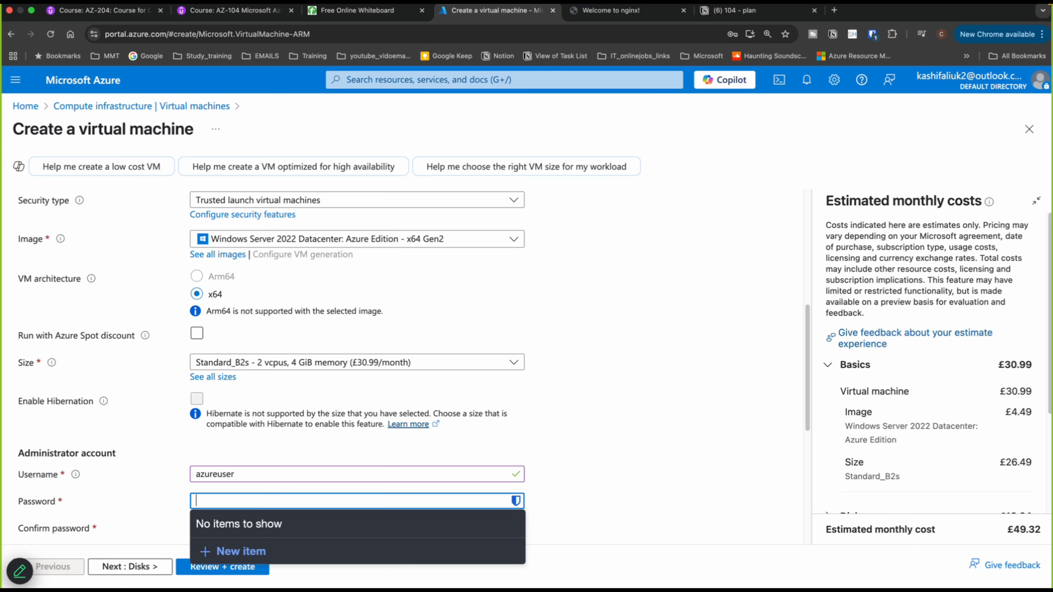
{"action": "type", "text": "P••••••"}
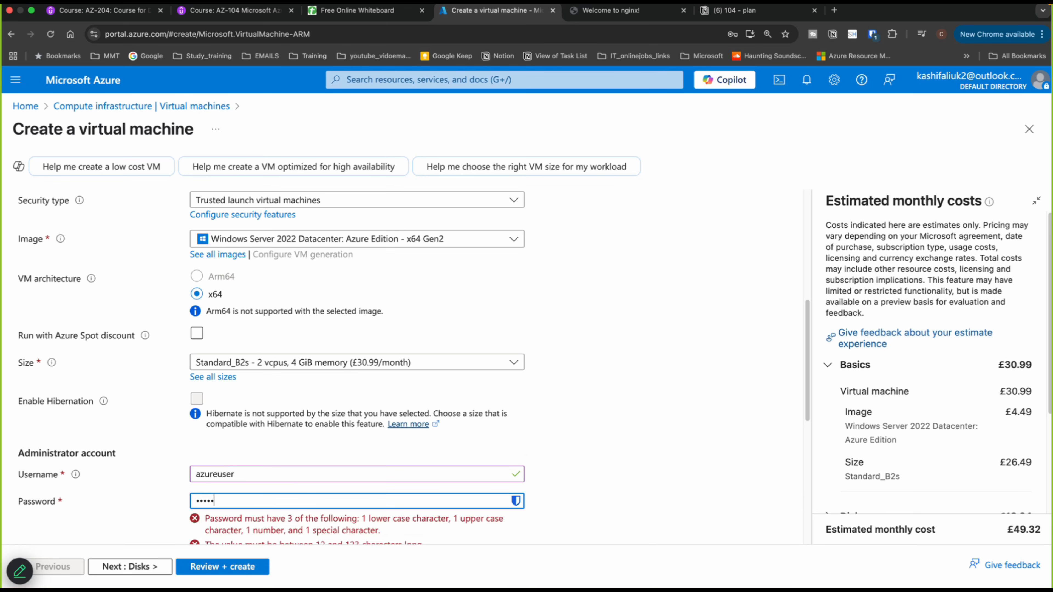
{"action": "type", "text": "••••"}
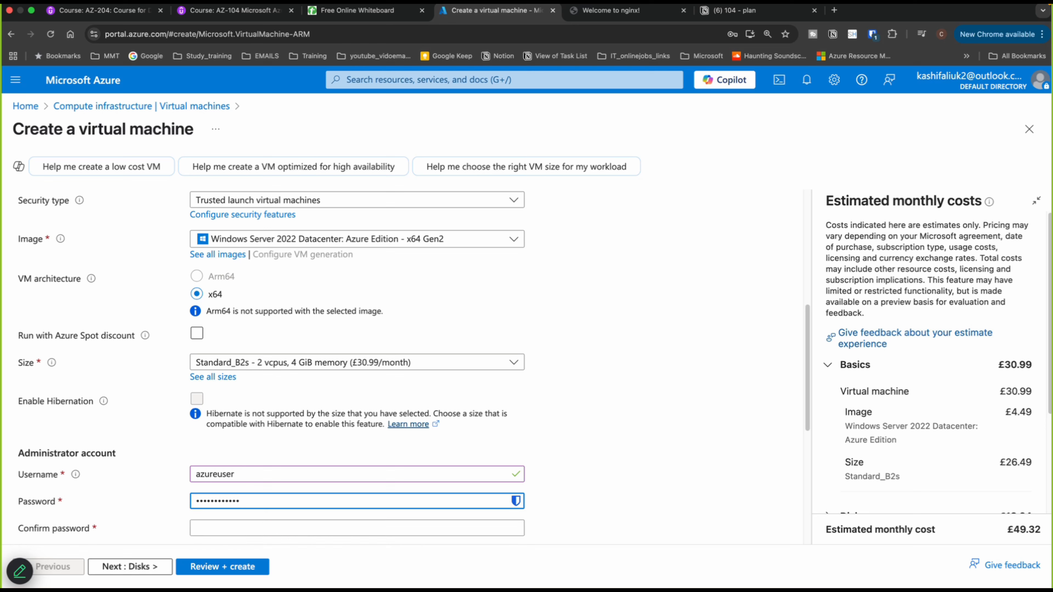
{"action": "key", "text": "Tab"}
{"action": "type", "text": "•••••"}
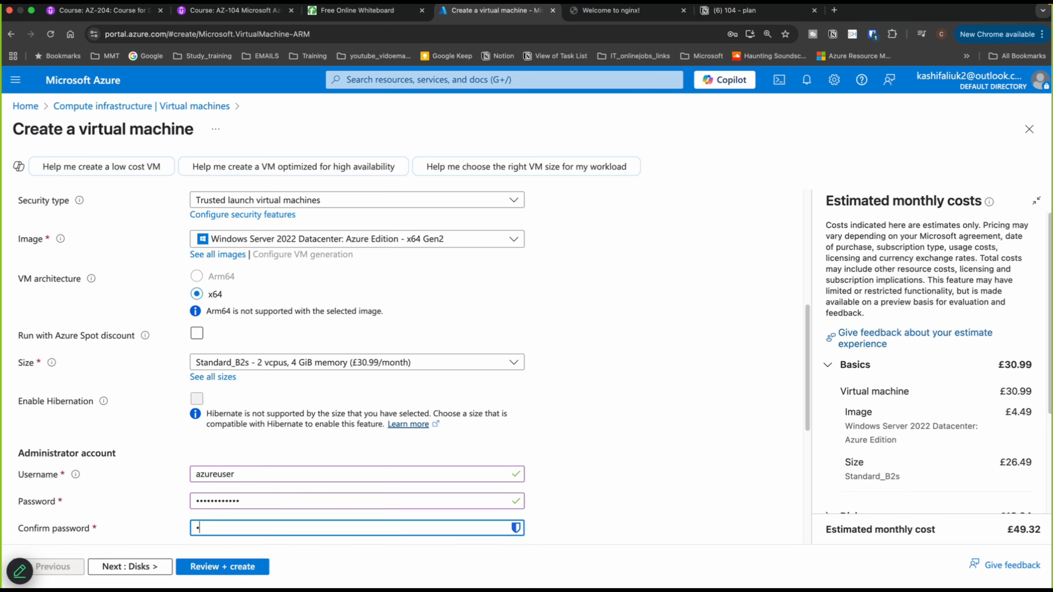
{"action": "type", "text": "•••••••"}
- Set the OS disk type to Standard SSD (locally-redundant storage)
{"action": "left_click", "coordinate": [140, 568]}
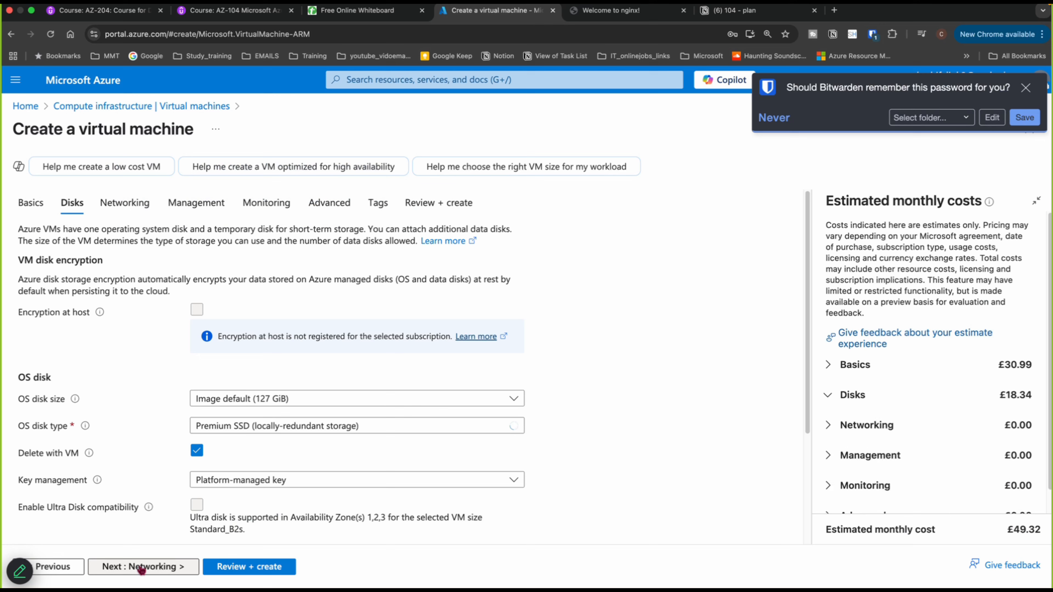
{"action": "left_click", "coordinate": [282, 428]}
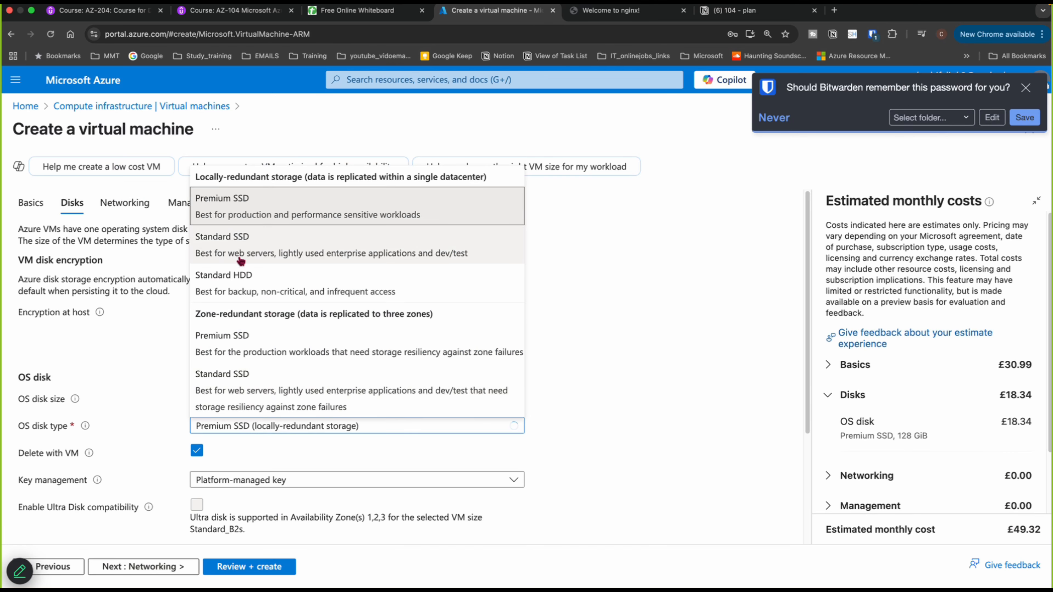
{"action": "left_click", "coordinate": [200, 255]}
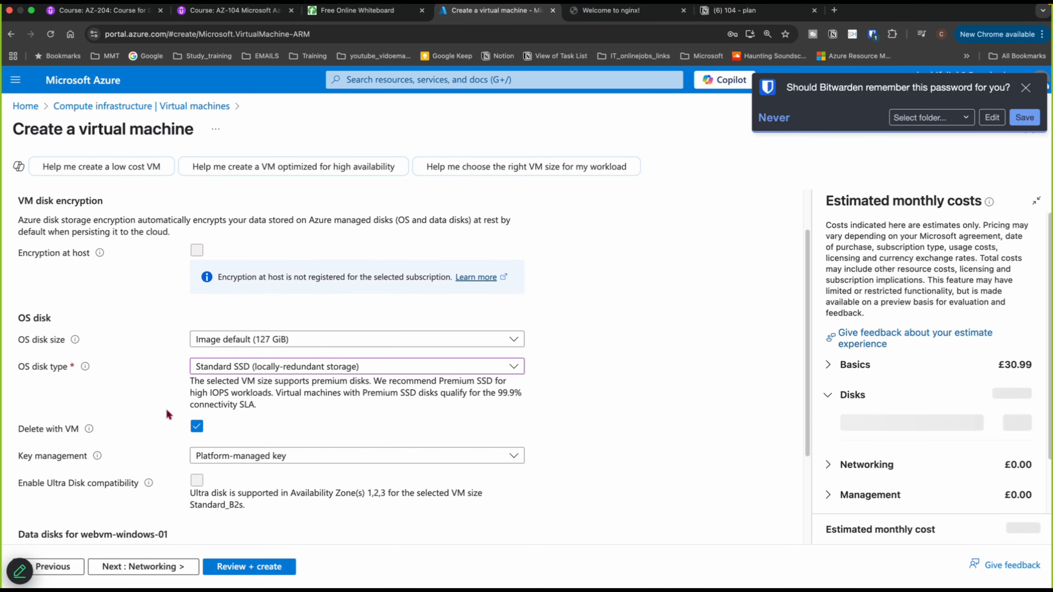
{"action": "scroll", "coordinate": [172, 413], "scroll_direction": "down", "scroll_amount": 3}
{"action": "scroll", "coordinate": [170, 415], "scroll_direction": "down", "scroll_amount": 2}
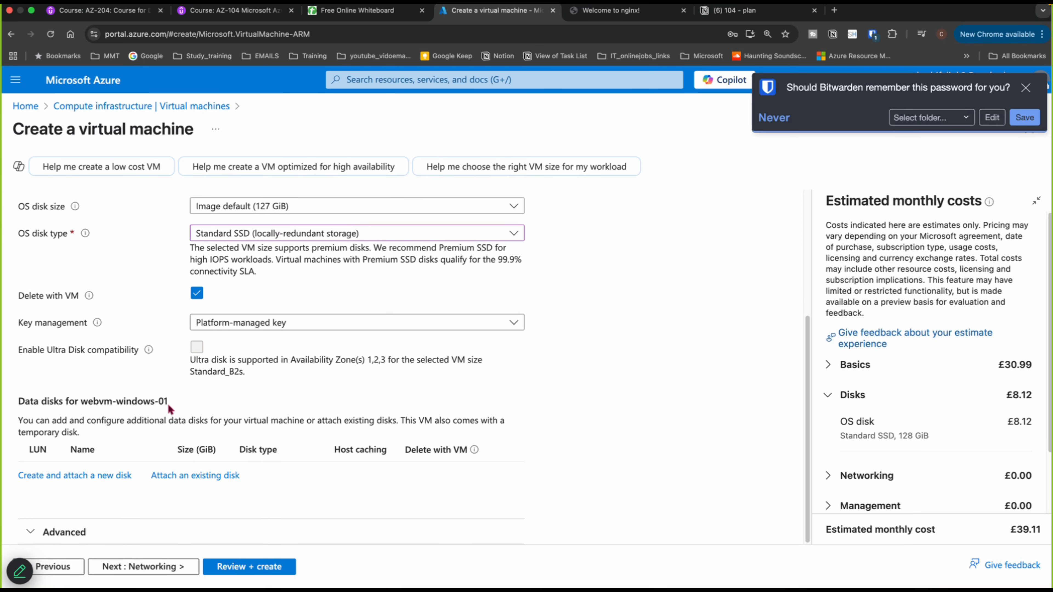
- Create a new virtual network named app-network for the virtual machine
{"action": "left_click", "coordinate": [168, 567]}
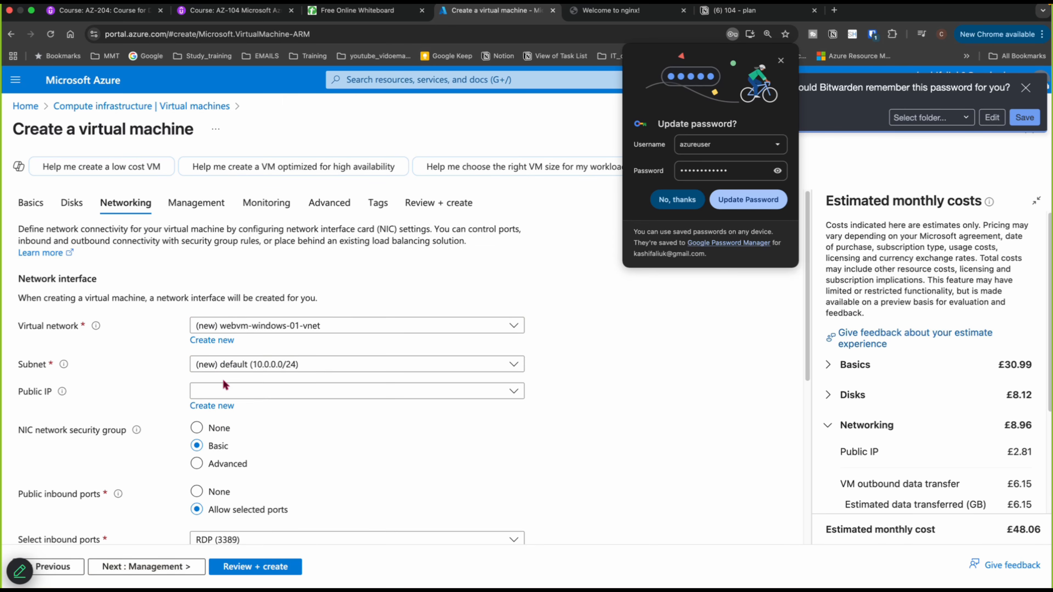
{"action": "left_click", "coordinate": [212, 341]}
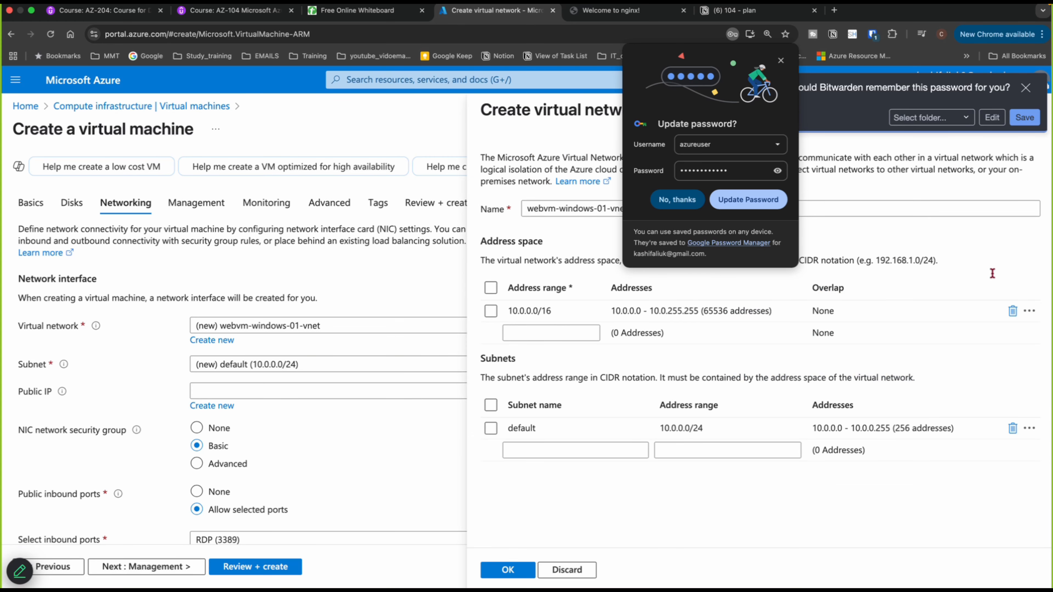
{"action": "left_click", "coordinate": [676, 201]}
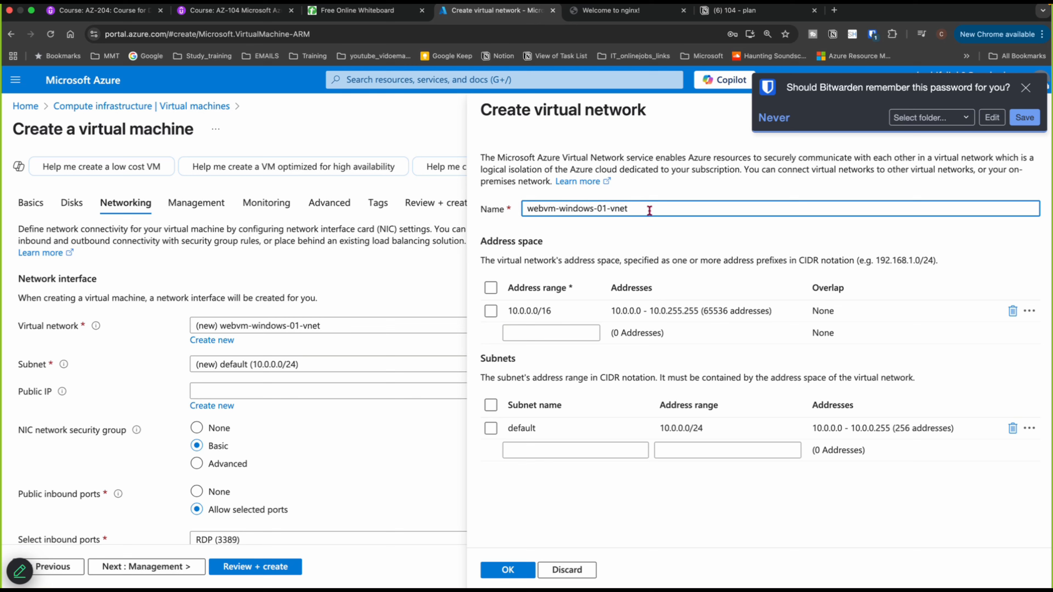
{"action": "key", "text": "BackSpace"}
{"action": "key", "text": "BackSpace"}
{"action": "key", "text": "BackSpace"}
{"action": "key", "text": "BackSpace"}
{"action": "key", "text": "BackSpace"}
{"action": "key", "text": "BackSpace"}
{"action": "key", "text": "BackSpace"}
{"action": "key", "text": "BackSpace"}
{"action": "key", "text": "BackSpace"}
{"action": "key", "text": "BackSpace"}
{"action": "key", "text": "BackSpace"}
{"action": "key", "text": "BackSpace"}
{"action": "type", "text": "app-network"}
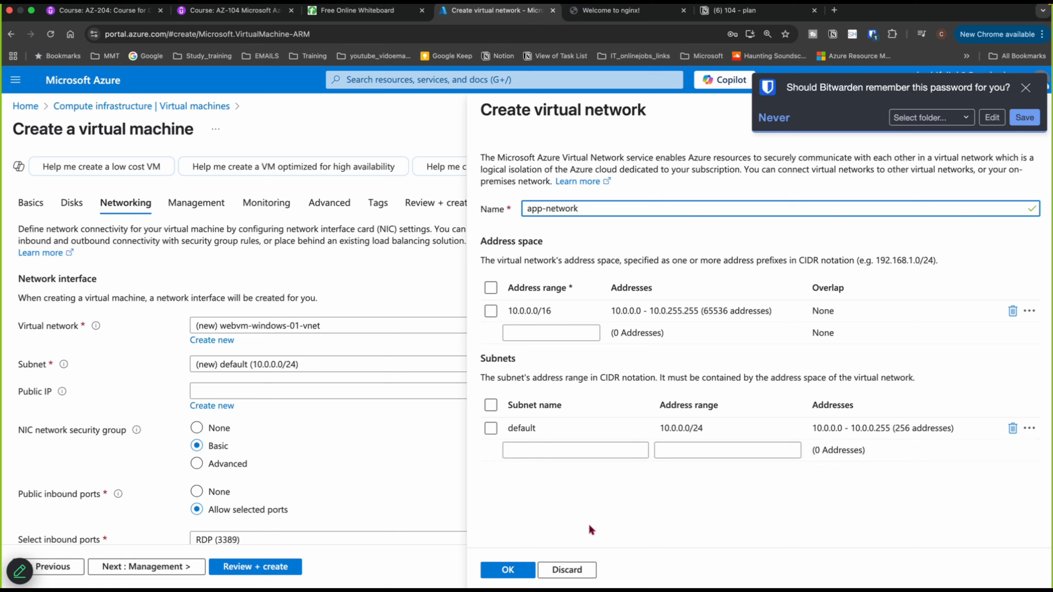
{"action": "left_click", "coordinate": [510, 571]}
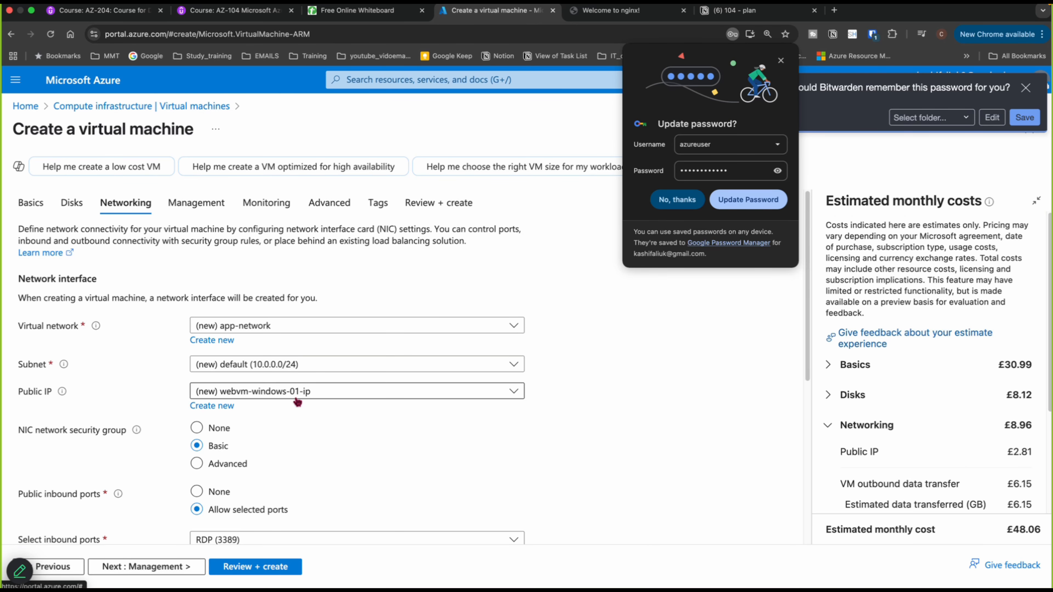
- Set the NIC network security group to None
{"action": "left_click", "coordinate": [682, 205]}
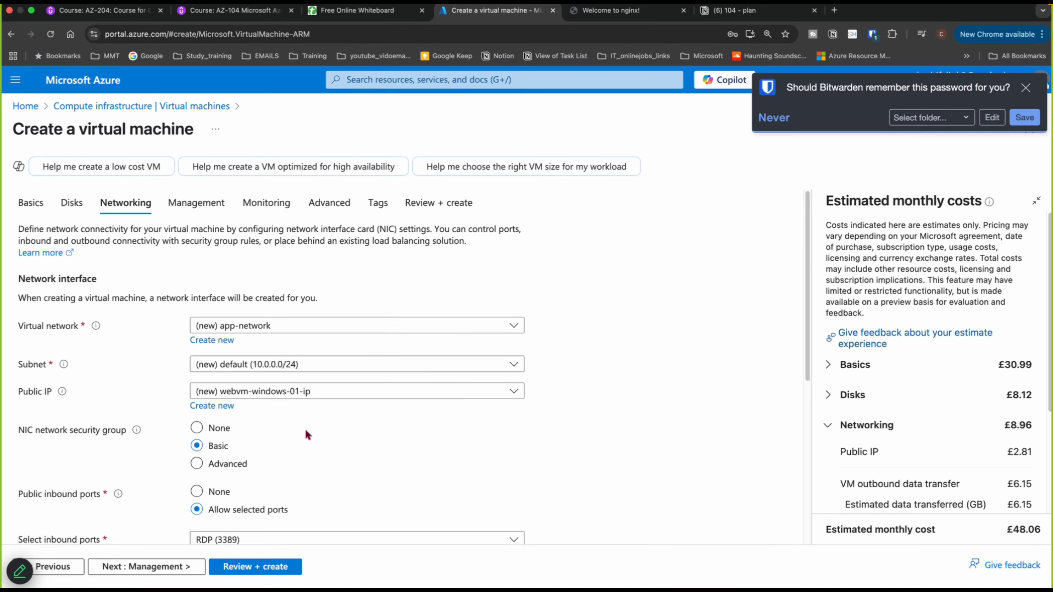
{"action": "scroll", "coordinate": [294, 437], "scroll_direction": "down", "scroll_amount": 2}
{"action": "scroll", "coordinate": [294, 438], "scroll_direction": "down", "scroll_amount": 3}
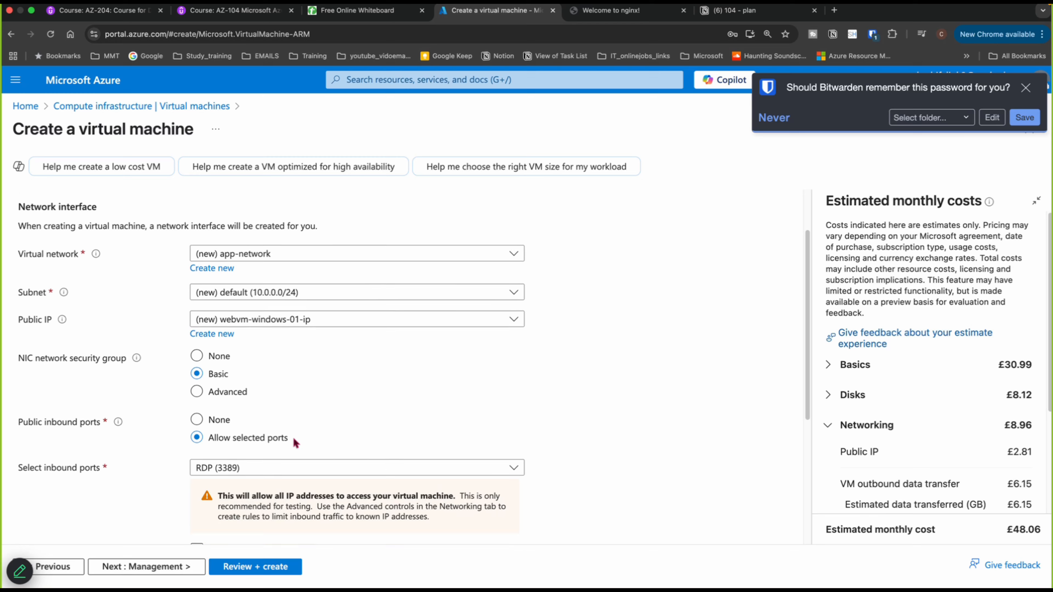
{"action": "scroll", "coordinate": [292, 443], "scroll_direction": "down", "scroll_amount": 1}
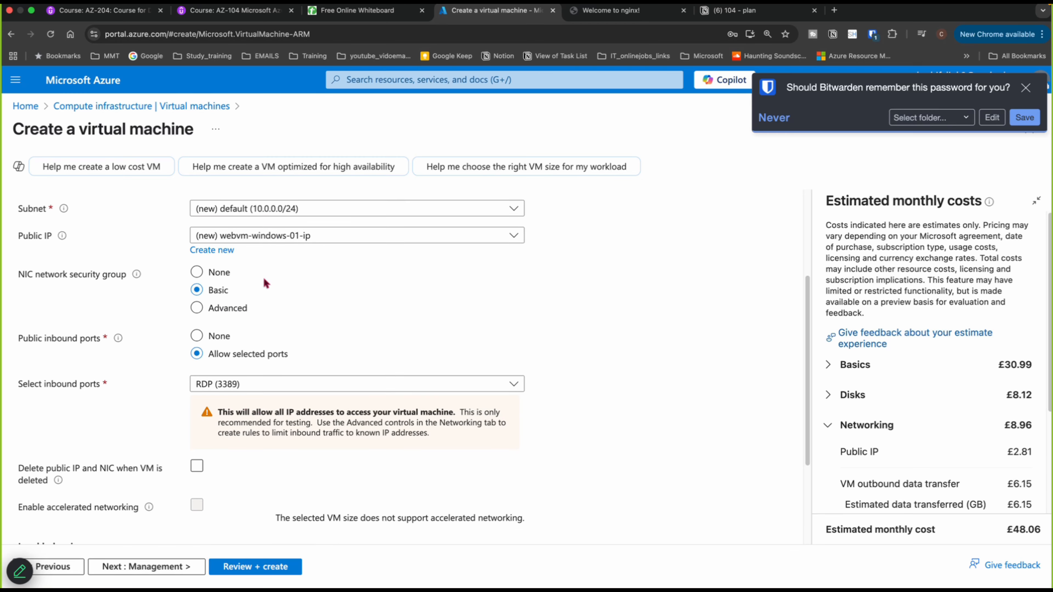
{"action": "scroll", "coordinate": [326, 400], "scroll_direction": "down", "scroll_amount": 3}
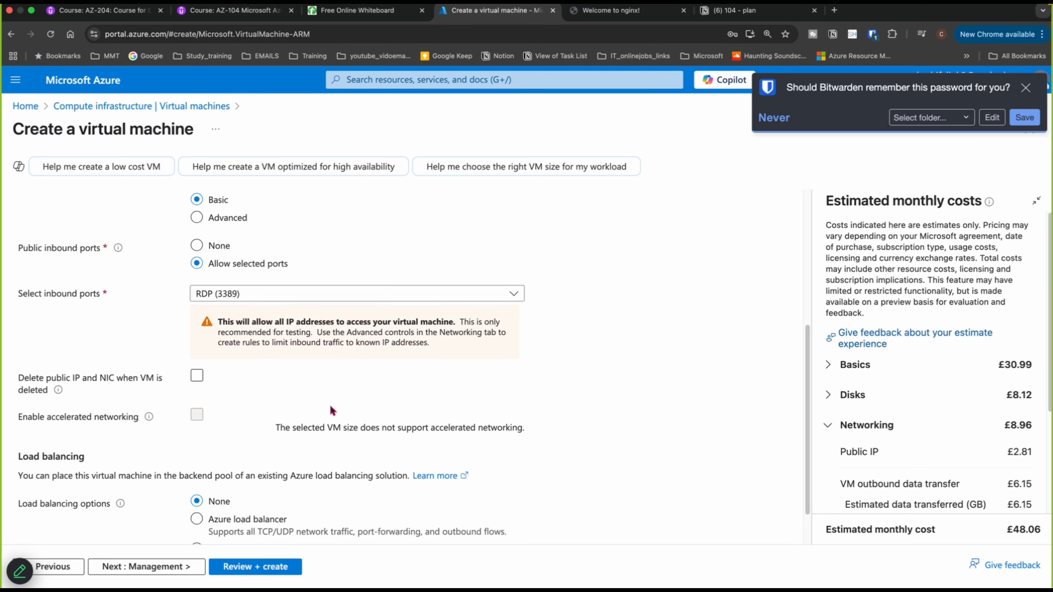
{"action": "scroll", "coordinate": [332, 411], "scroll_direction": "down", "scroll_amount": 2}
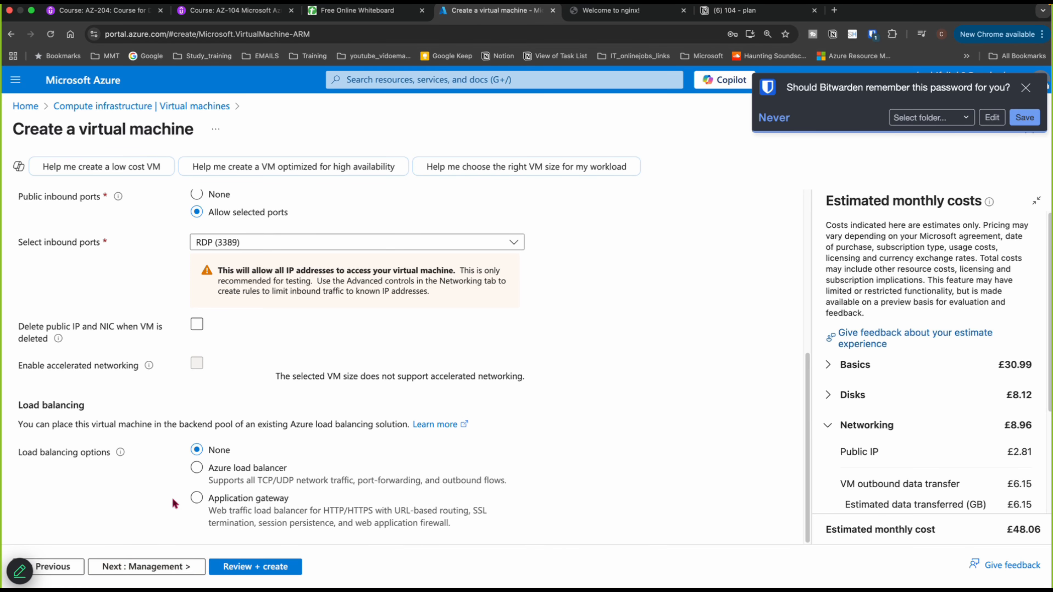
{"action": "scroll", "coordinate": [172, 497], "scroll_direction": "up", "scroll_amount": 4}
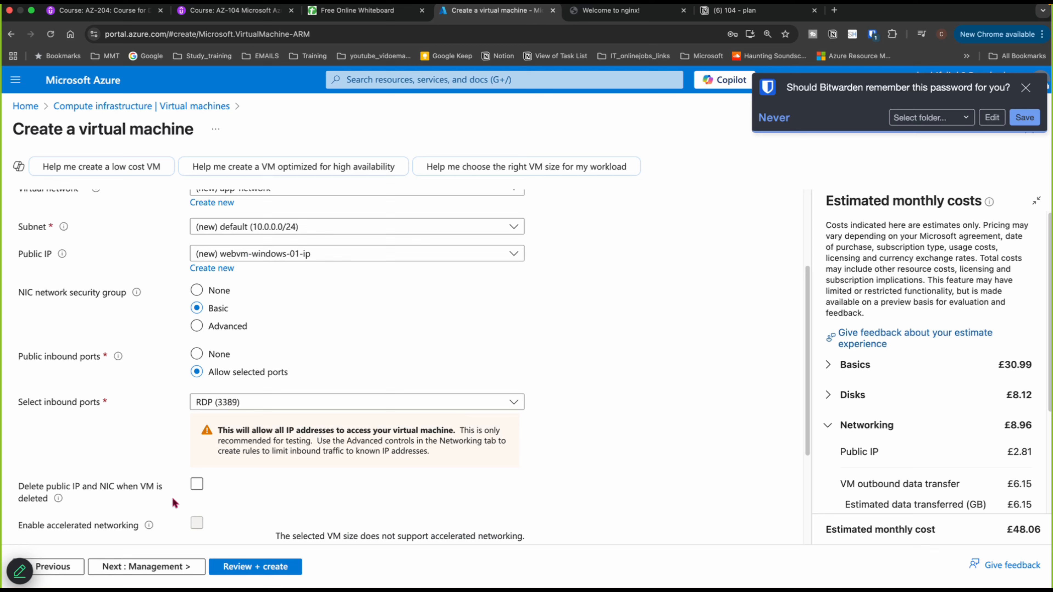
{"action": "left_click", "coordinate": [197, 292]}
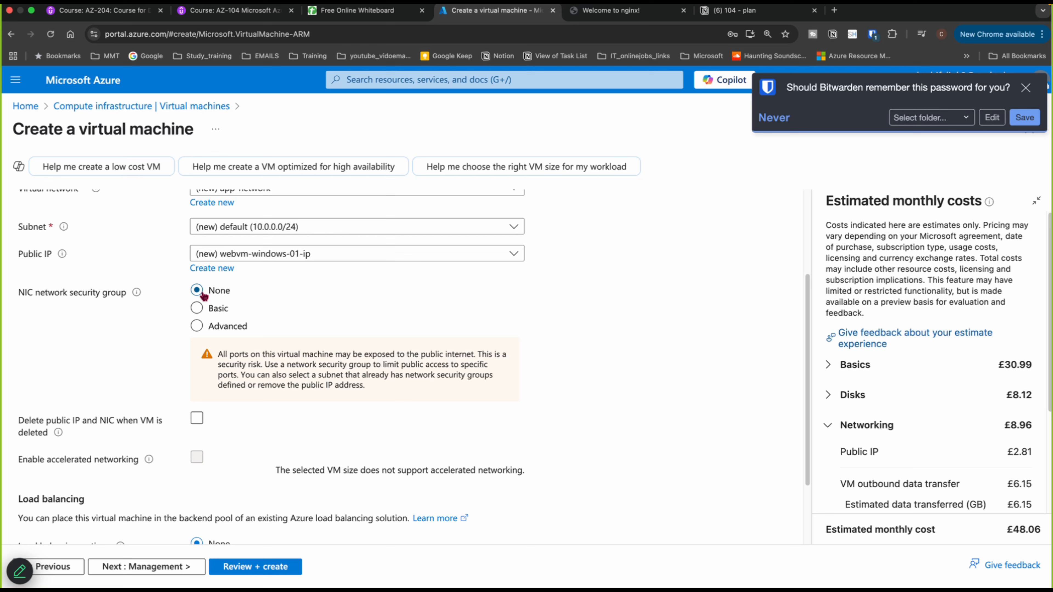
- Disable boot diagnostics in the monitoring settings
{"action": "left_click", "coordinate": [184, 575]}
{"action": "left_click", "coordinate": [184, 575]}
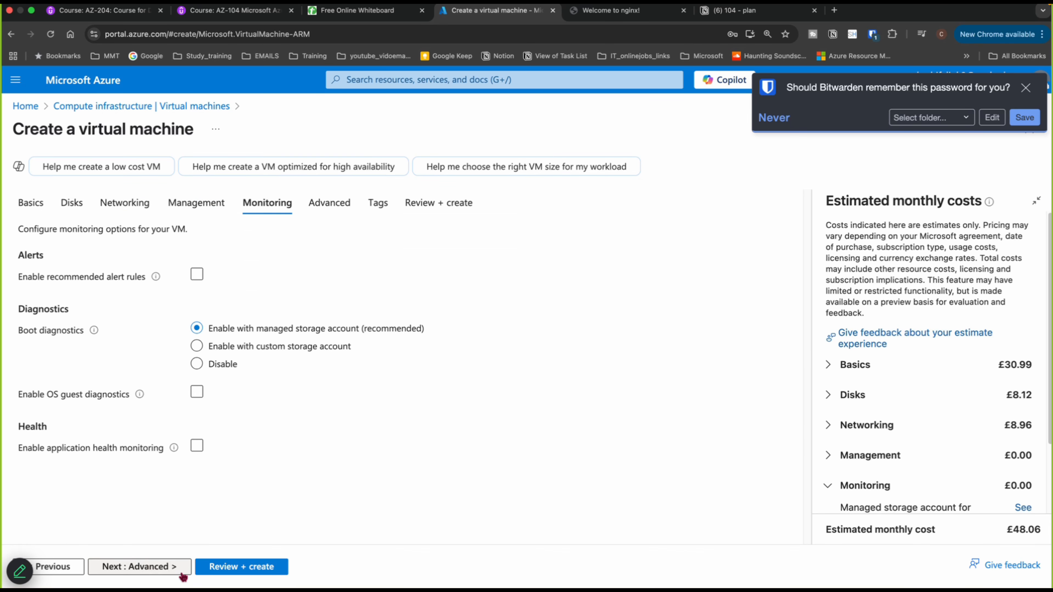
{"action": "left_click", "coordinate": [197, 364]}
- Skip through the remaining settings to review and create the virtual machine
{"action": "left_click", "coordinate": [143, 566]}
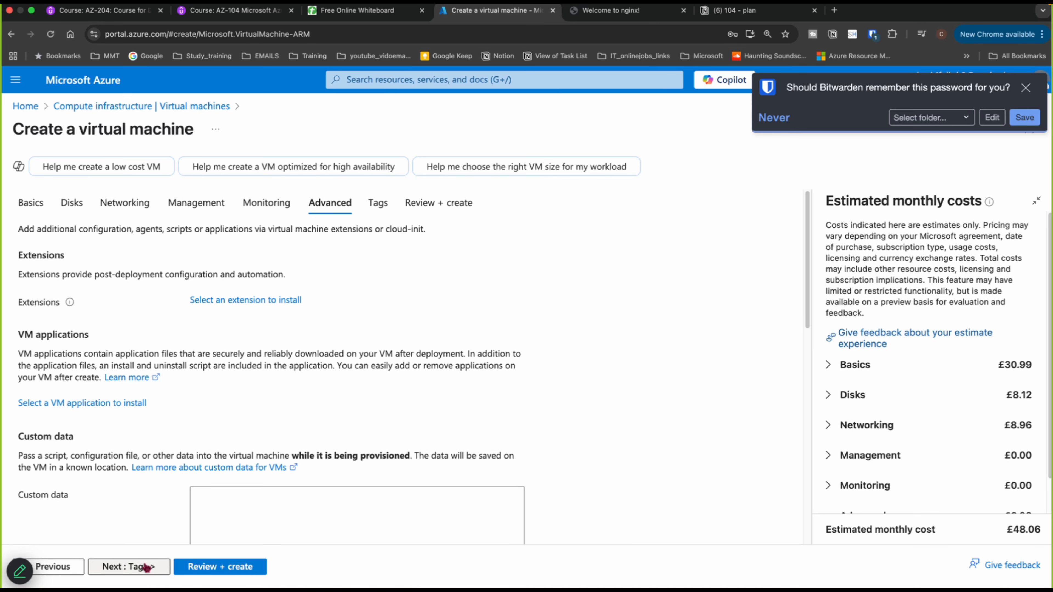
{"action": "left_click", "coordinate": [145, 567]}
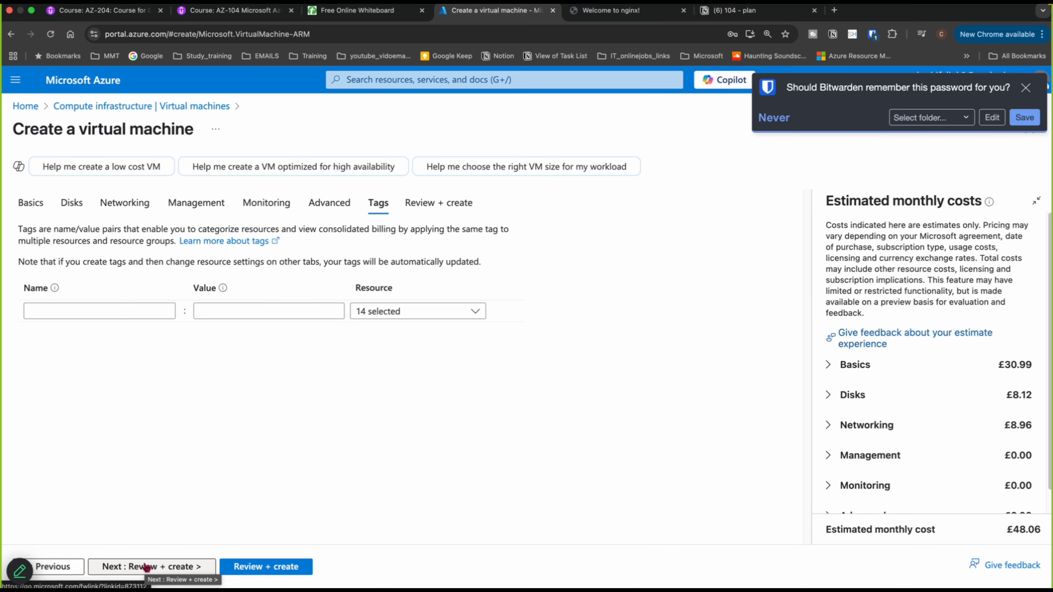
{"action": "left_click", "coordinate": [146, 567]}
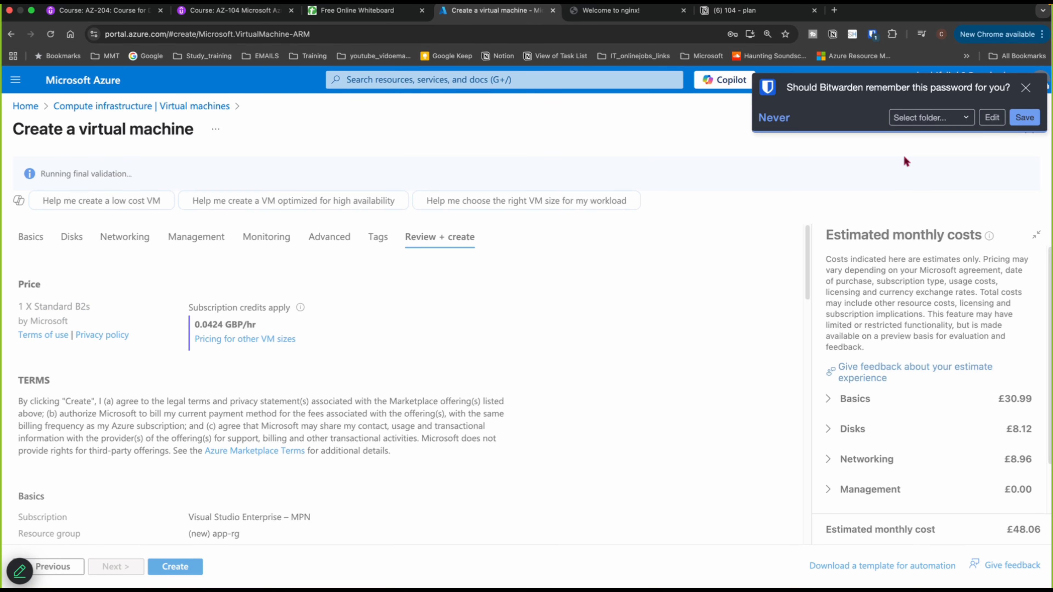
{"action": "left_click", "coordinate": [1025, 87]}
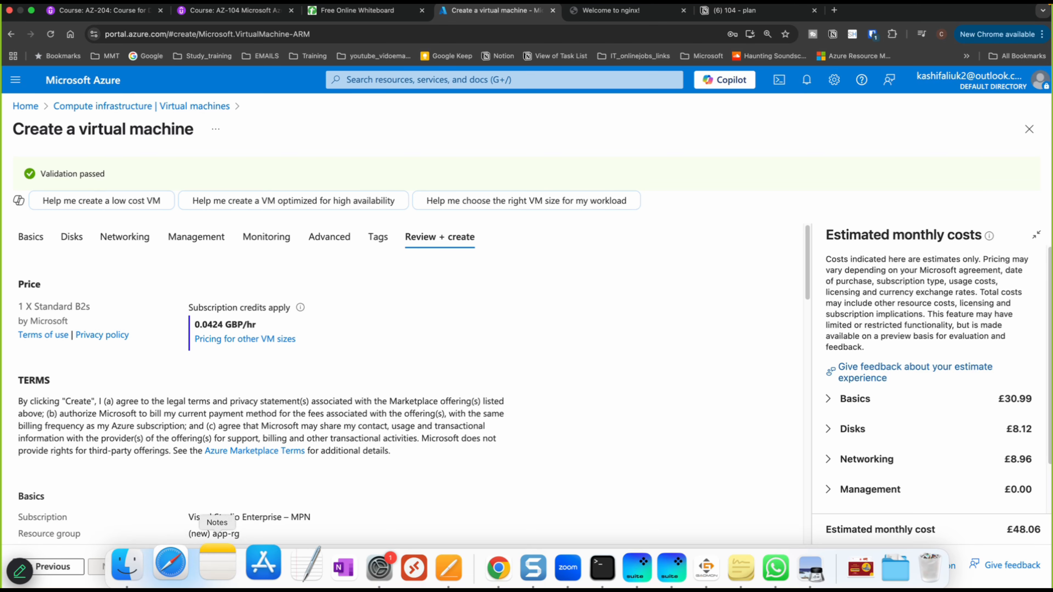
{"action": "left_click", "coordinate": [176, 567]}
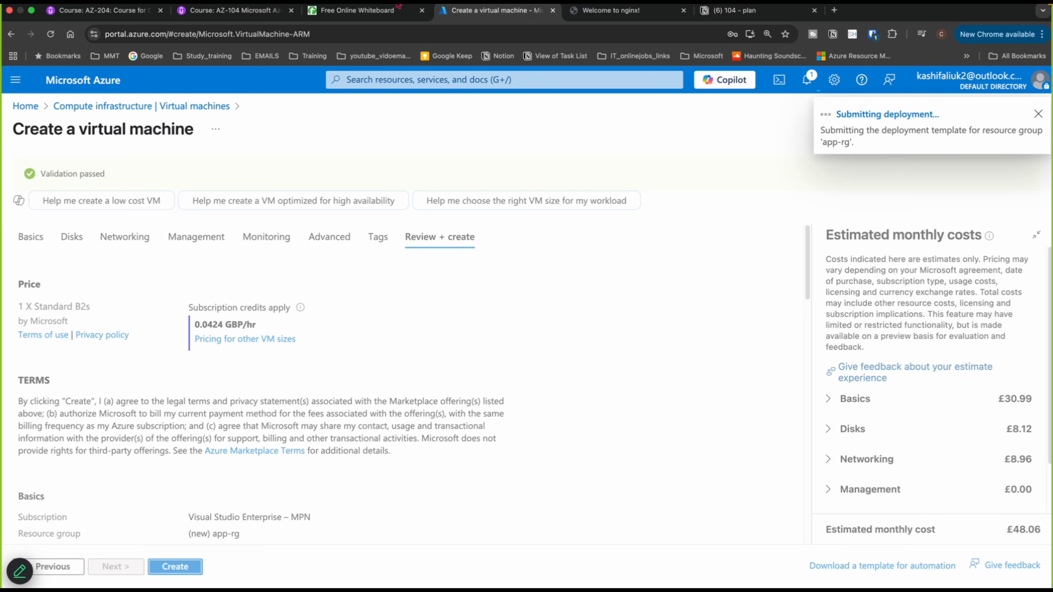
- Duplicate the deployment tab and open the virtual machines list from the portal home
{"action": "right_click", "coordinate": [465, 7]}
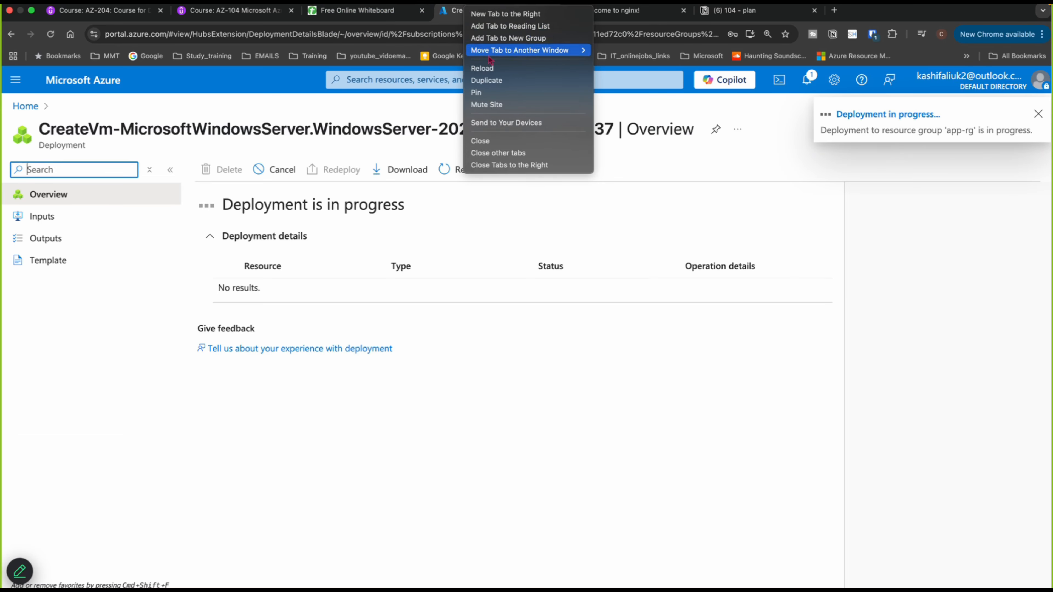
{"action": "left_click", "coordinate": [498, 82]}
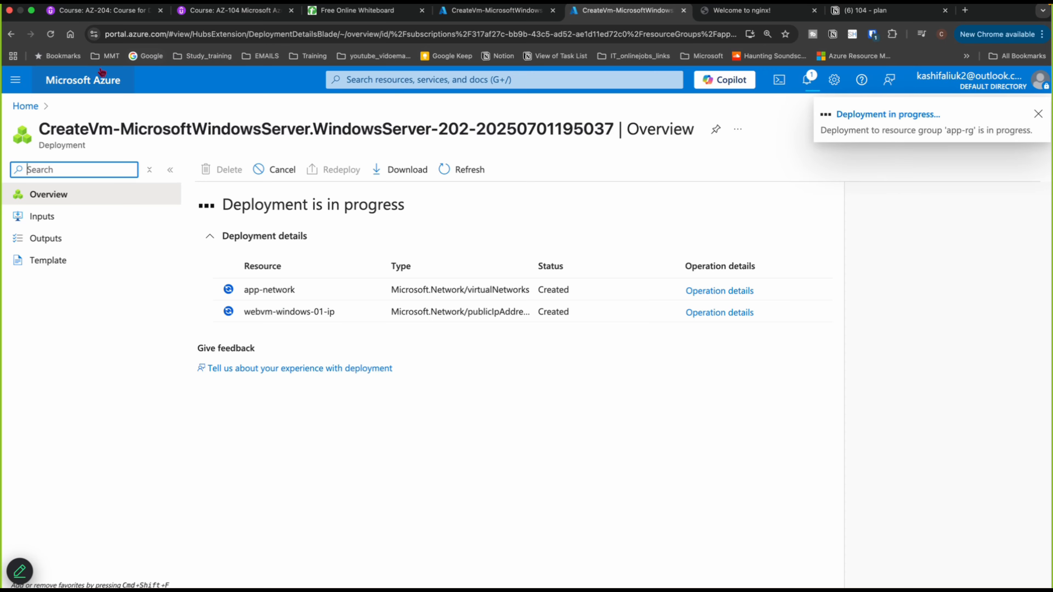
{"action": "left_click", "coordinate": [35, 108]}
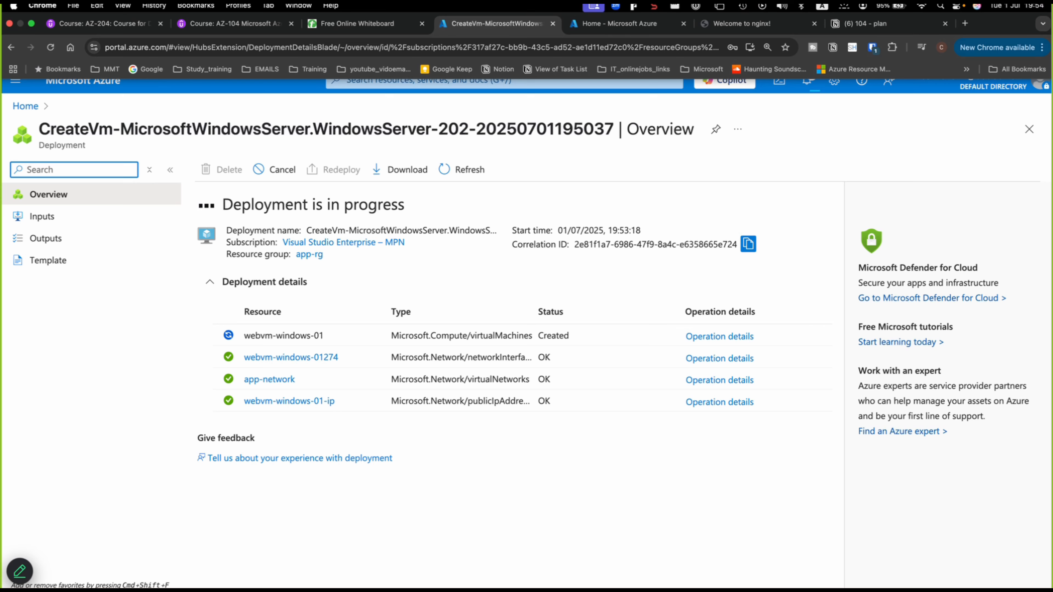
{"action": "left_click", "coordinate": [587, 12]}
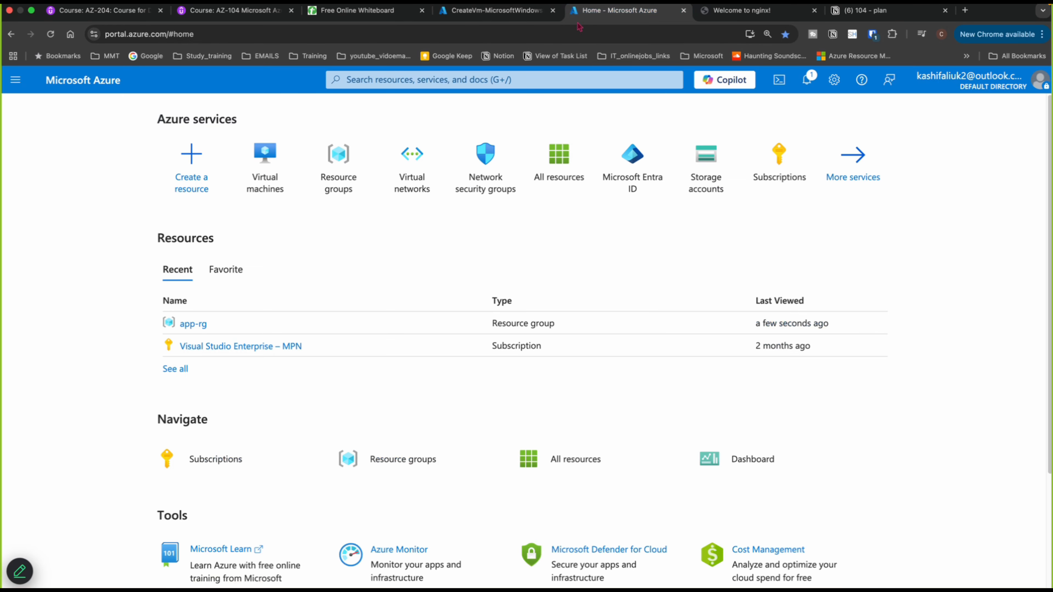
{"action": "left_click", "coordinate": [264, 176]}
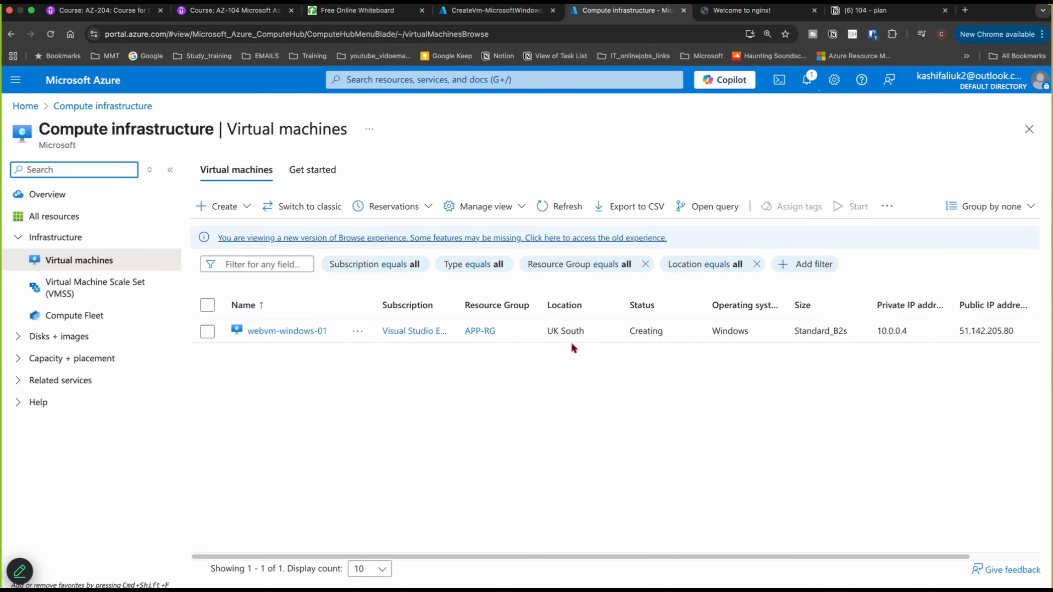
- Start creating a new virtual machine in the existing app-rg resource group
{"action": "left_click", "coordinate": [230, 205]}
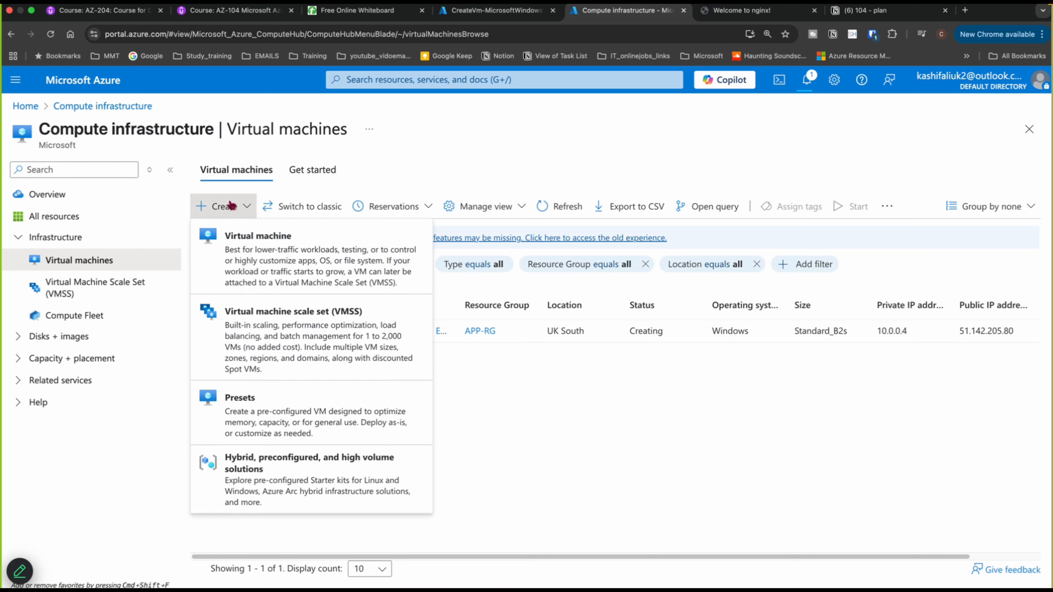
{"action": "left_click", "coordinate": [254, 246]}
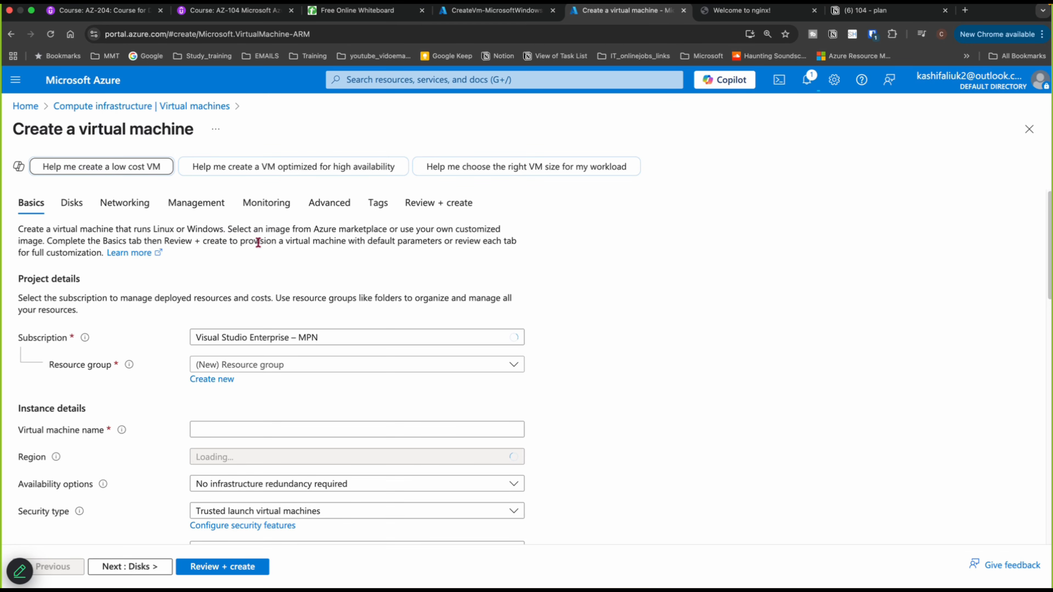
{"action": "left_click", "coordinate": [248, 366]}
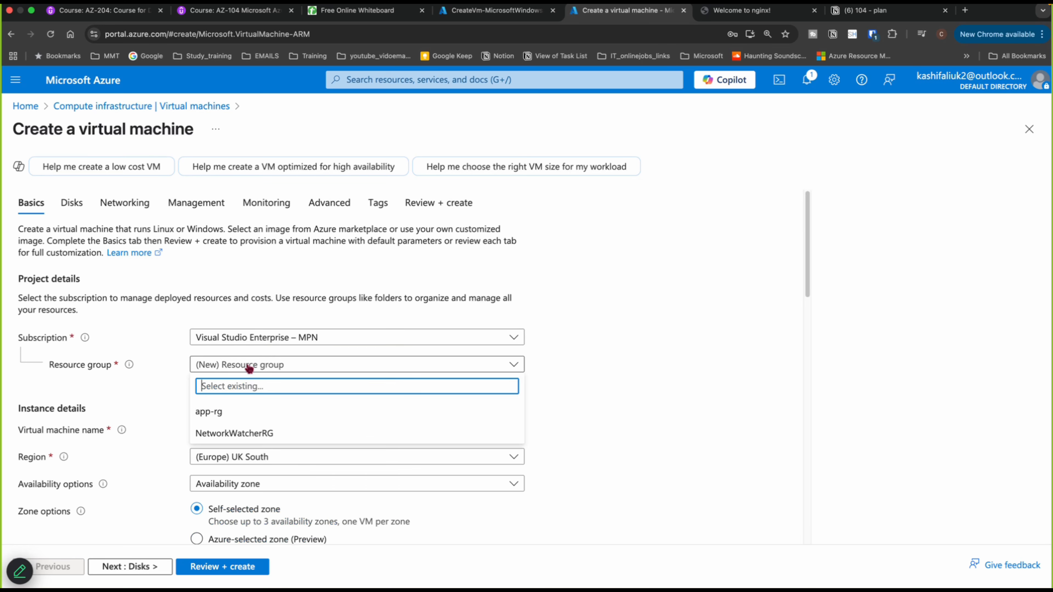
{"action": "left_click", "coordinate": [215, 417]}
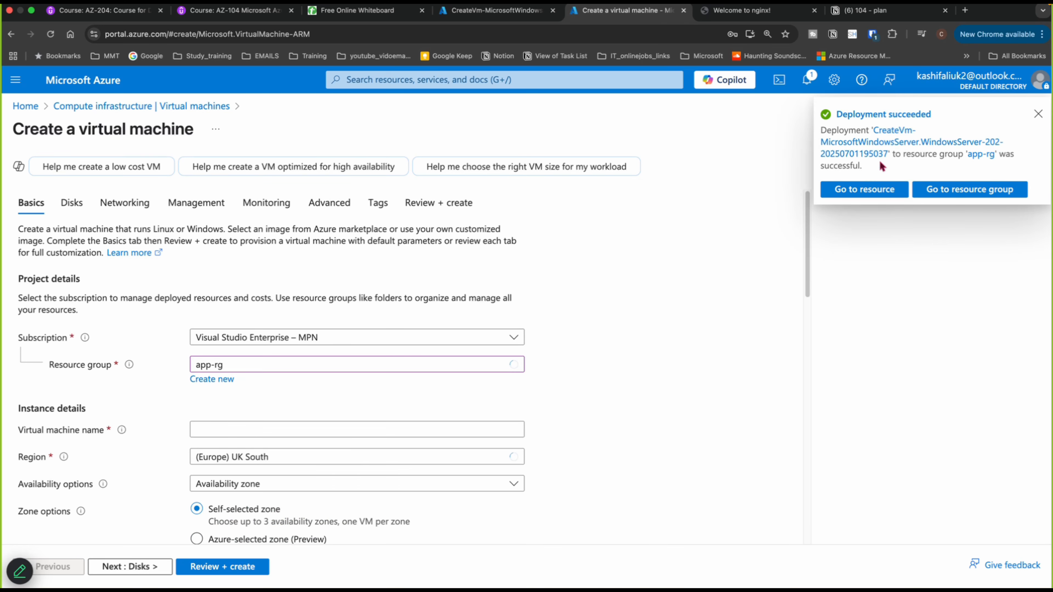
{"action": "left_click", "coordinate": [1038, 116]}
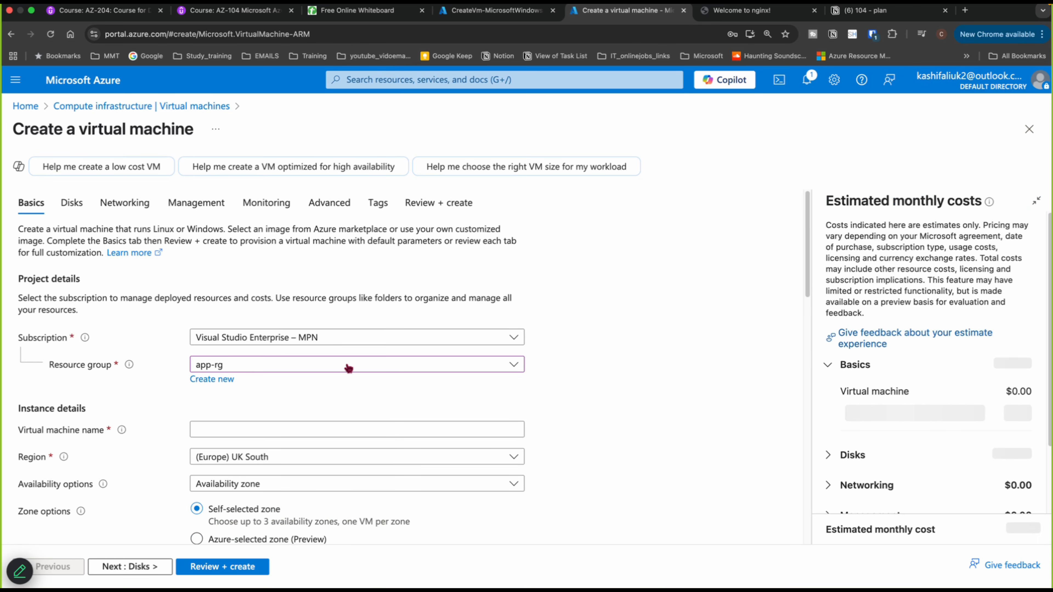
- Name the virtual machine appvm-windows-01 and set availability options to No infrastructure redundancy required
{"action": "left_click", "coordinate": [258, 423]}
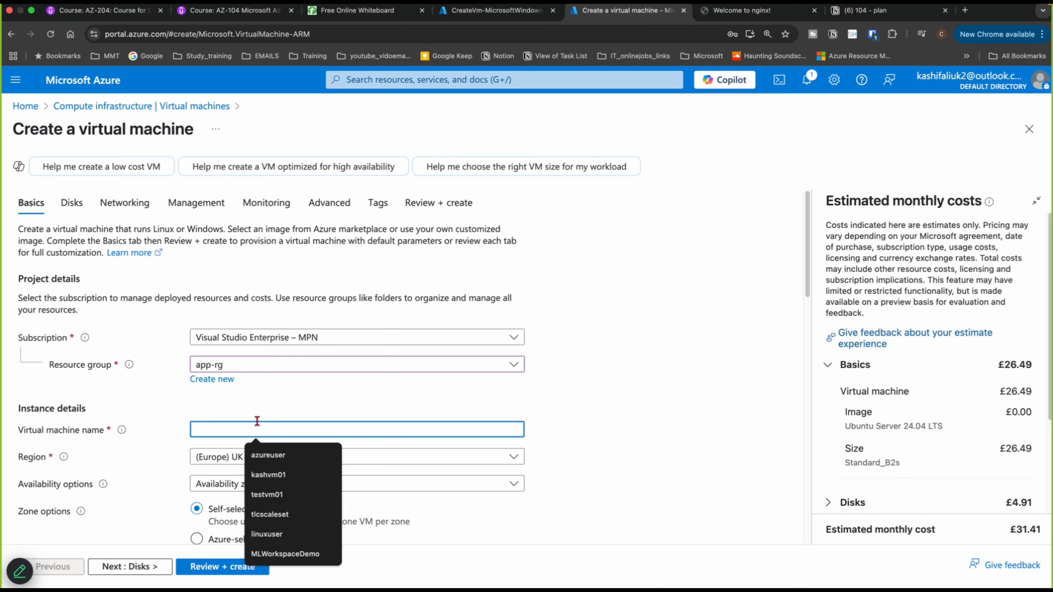
{"action": "type", "text": "appvm-windows-01"}
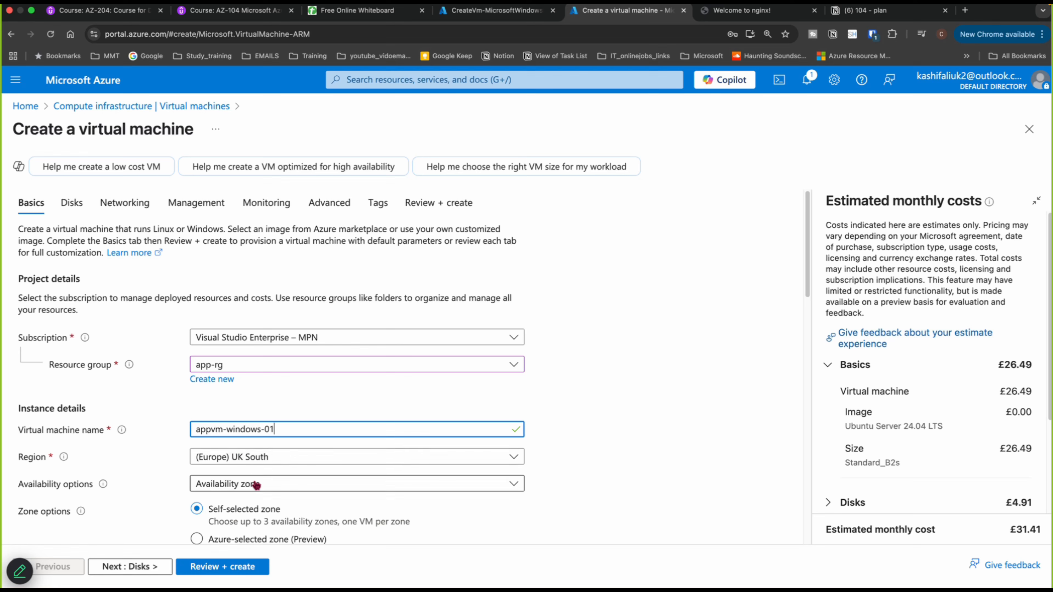
{"action": "left_click", "coordinate": [246, 484]}
{"action": "left_click", "coordinate": [240, 348]}
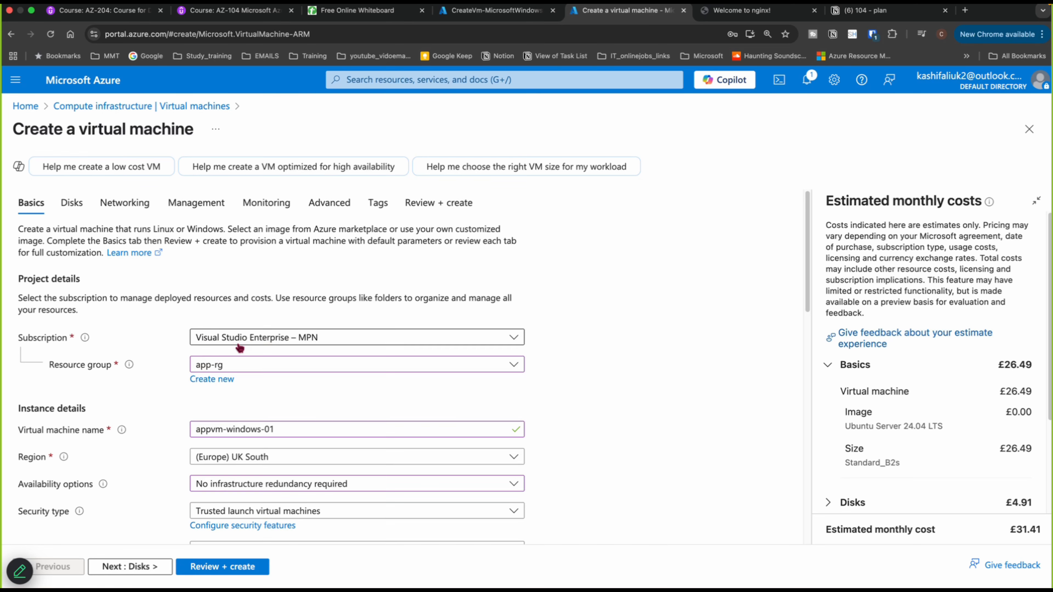
- Set the image to Windows Server 2022 Datacenter: Azure Edition - x64 Gen2
{"action": "scroll", "coordinate": [249, 374], "scroll_direction": "down", "scroll_amount": 4}
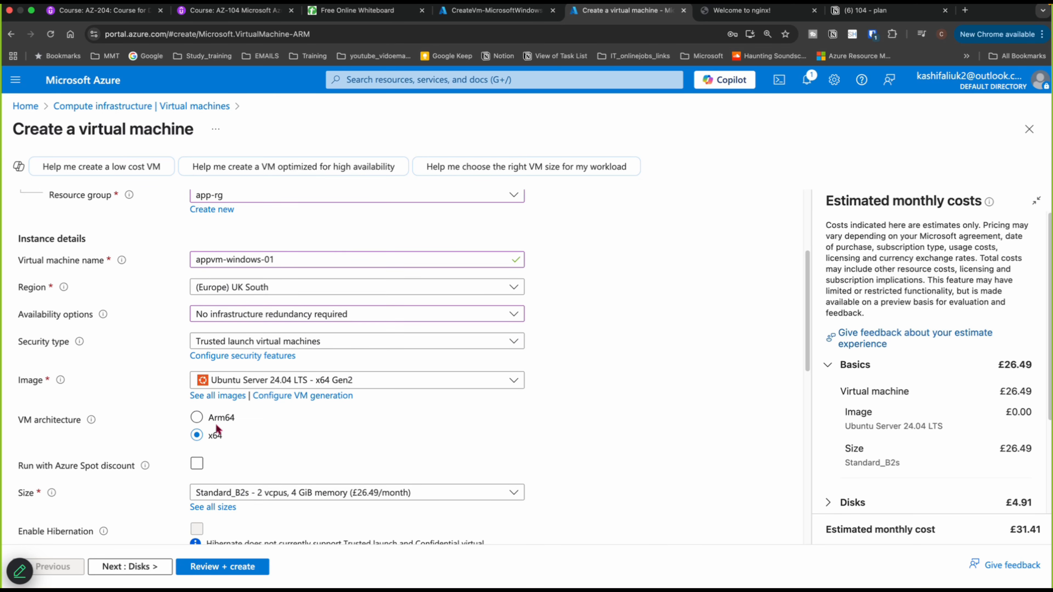
{"action": "left_click", "coordinate": [254, 381]}
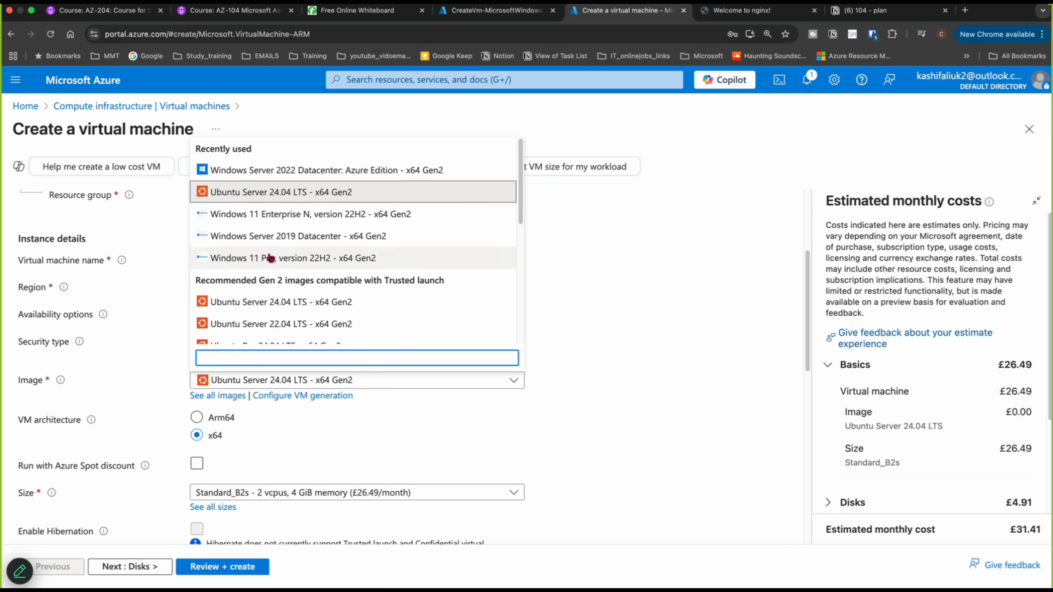
{"action": "left_click", "coordinate": [277, 171]}
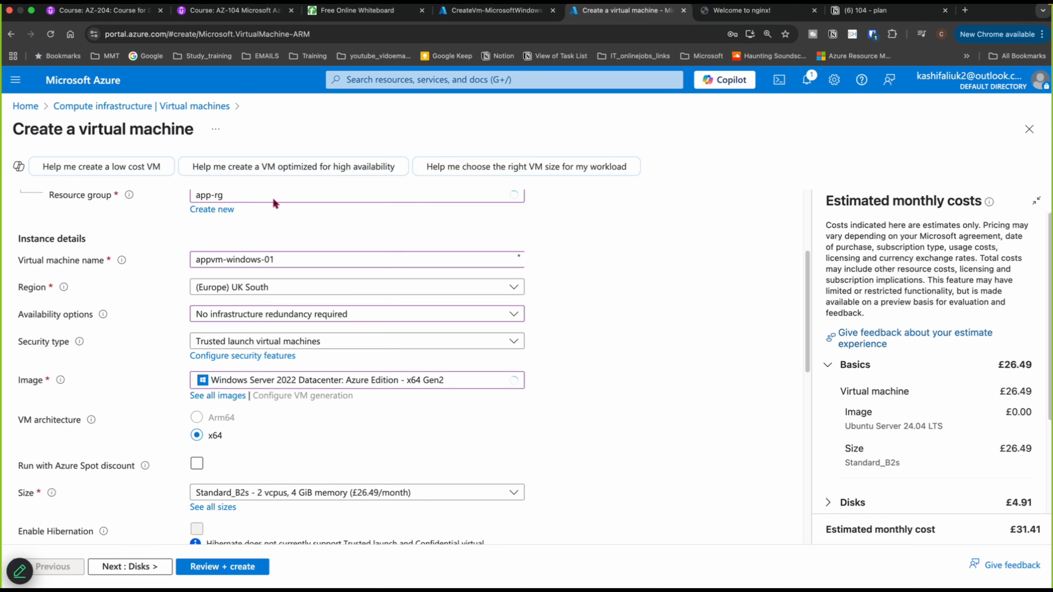
- Enter azureuser as the administrator username
{"action": "scroll", "coordinate": [286, 481], "scroll_direction": "down", "scroll_amount": 1}
{"action": "scroll", "coordinate": [286, 481], "scroll_direction": "down", "scroll_amount": 3}
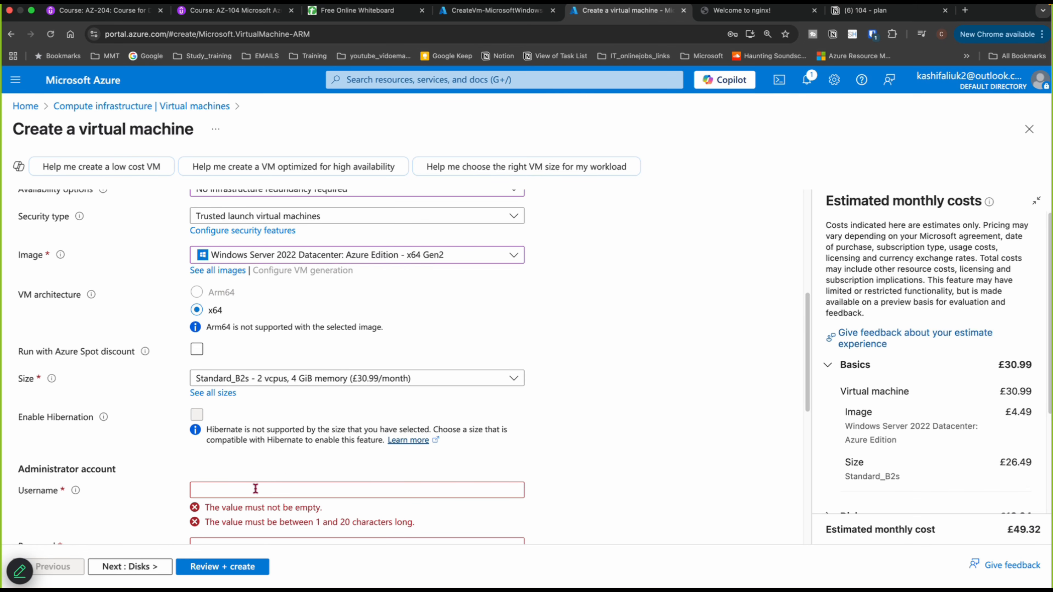
{"action": "left_click", "coordinate": [261, 490]}
{"action": "type", "text": "azureuser"}
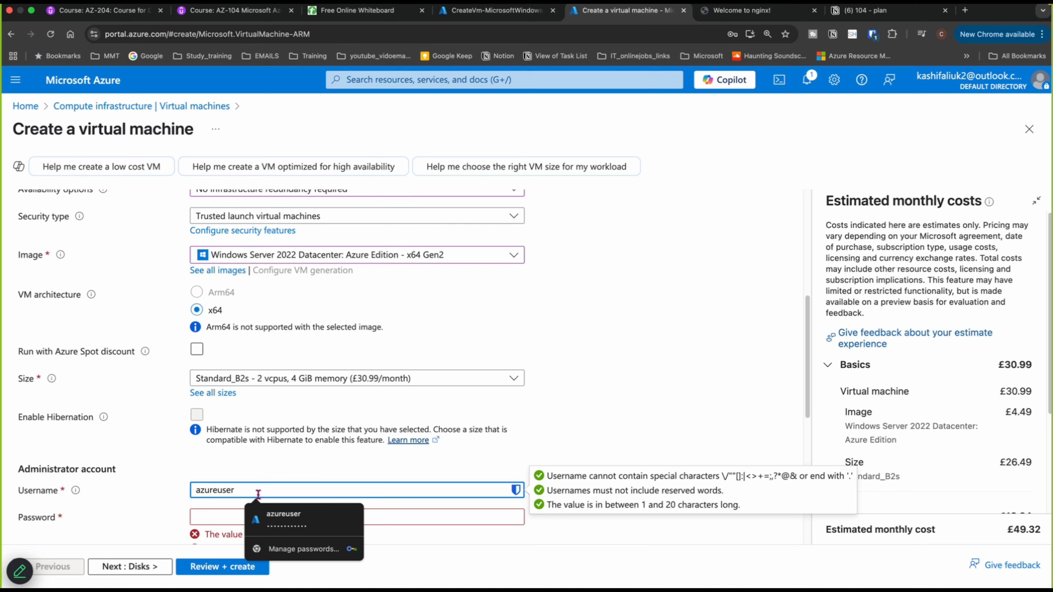
- Enter the administrator password and confirm it in the confirmation field
{"action": "left_click", "coordinate": [211, 519]}
{"action": "type", "text": "P"}
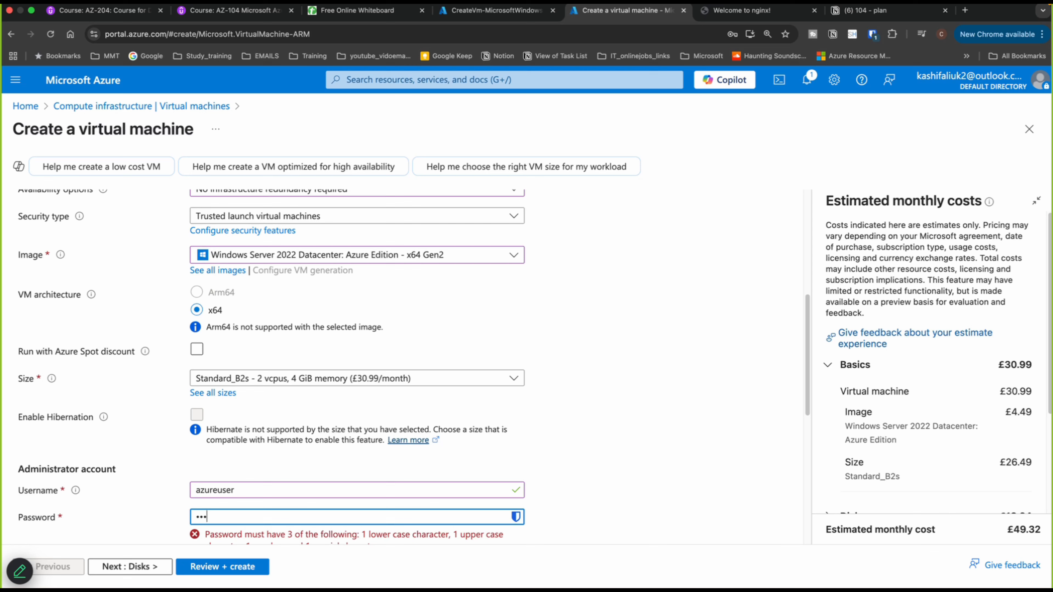
{"action": "type", "text": "••••••••••"}
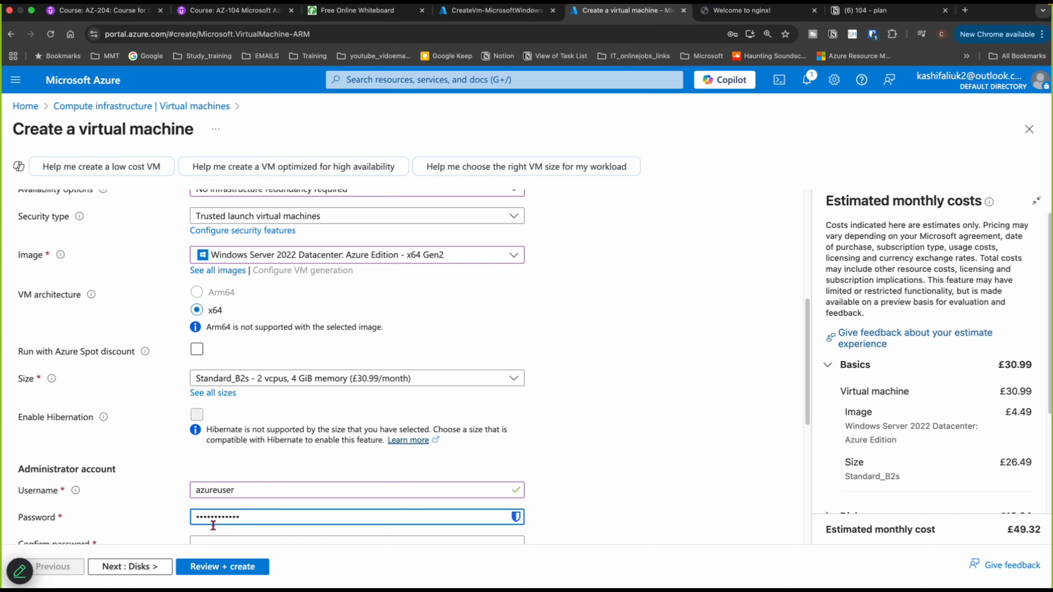
{"action": "scroll", "coordinate": [238, 503], "scroll_direction": "down", "scroll_amount": 2}
{"action": "left_click", "coordinate": [237, 493]}
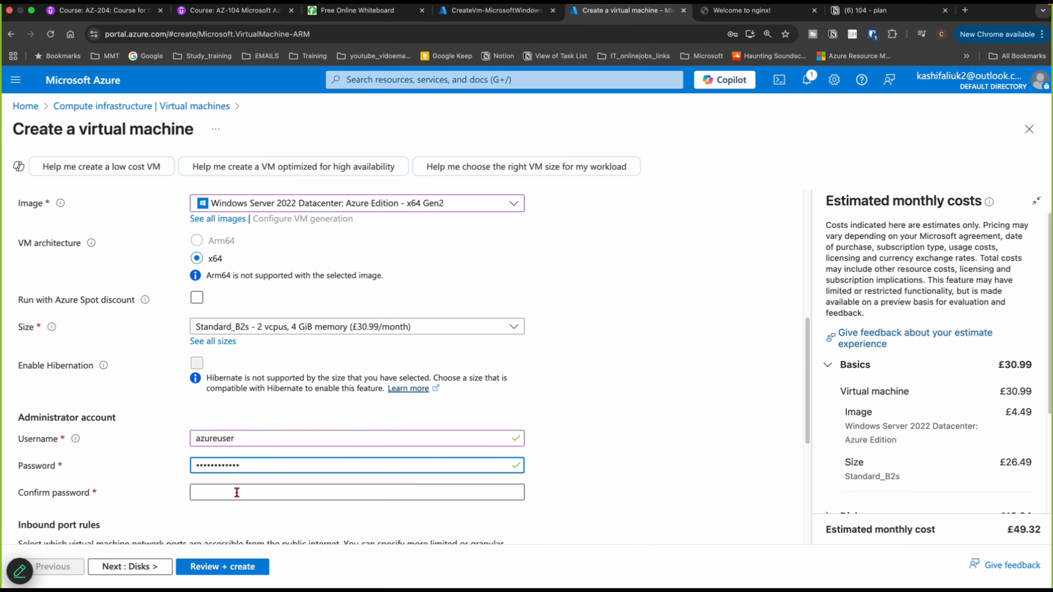
{"action": "left_click", "coordinate": [255, 496]}
{"action": "type", "text": "•"}
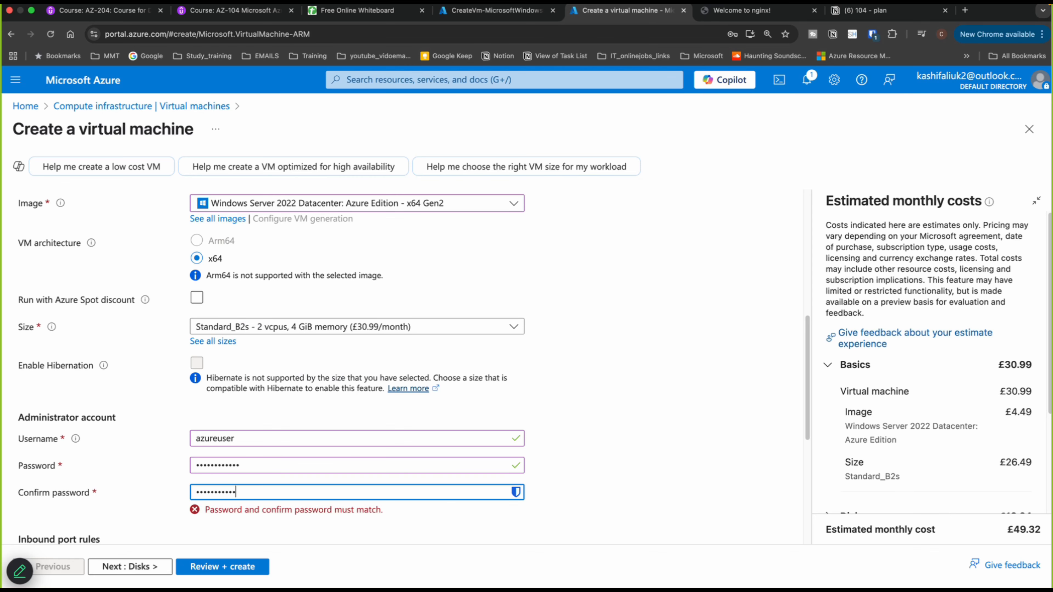
- Switch public inbound ports to None and back to Allow selected ports with RDP (3389)
{"action": "scroll", "coordinate": [245, 491], "scroll_direction": "down", "scroll_amount": 3}
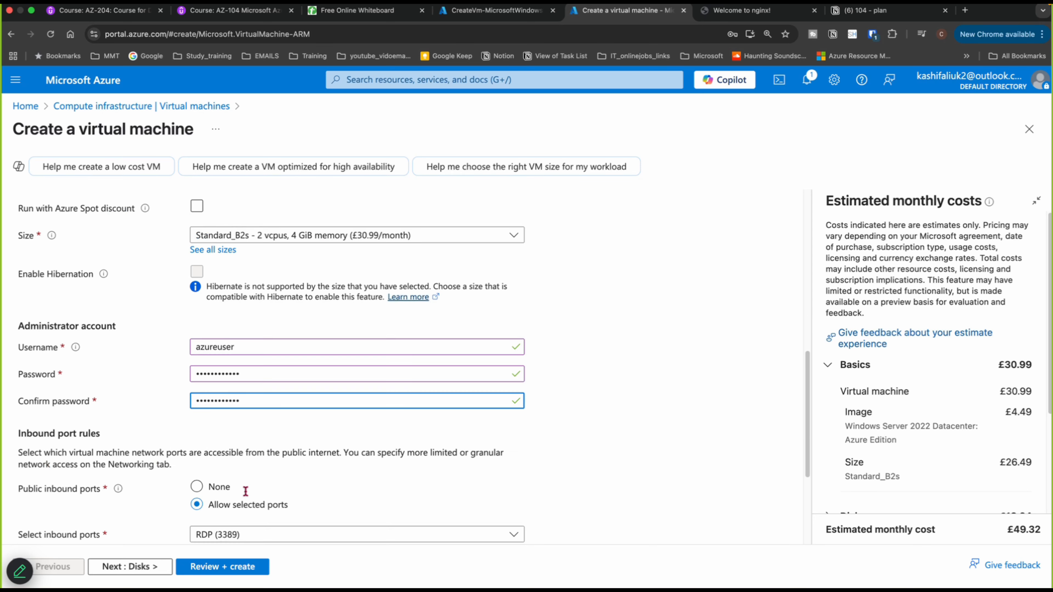
{"action": "scroll", "coordinate": [246, 497], "scroll_direction": "down", "scroll_amount": 3}
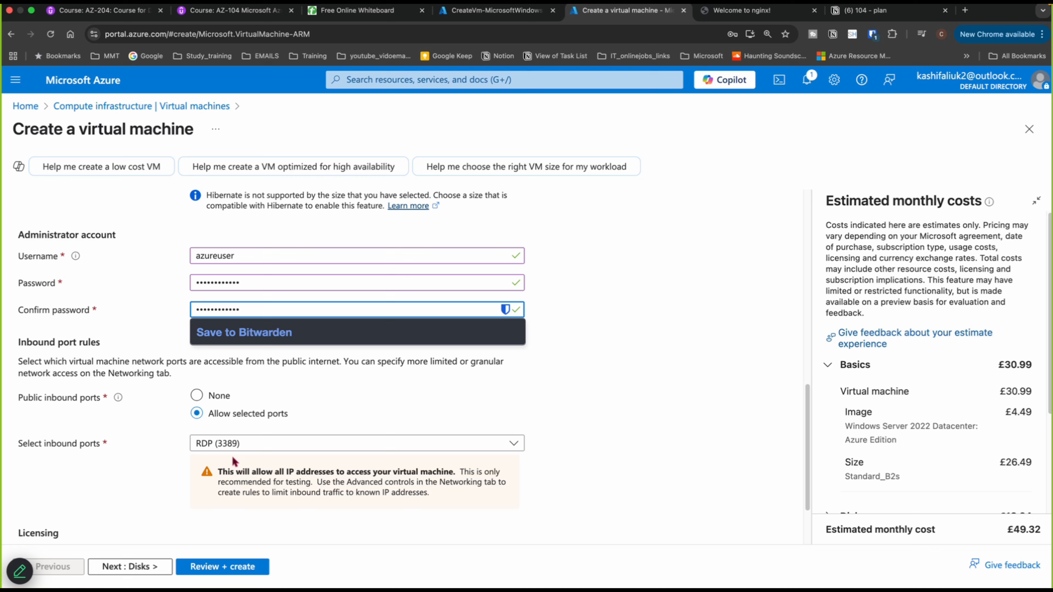
{"action": "left_click", "coordinate": [275, 445]}
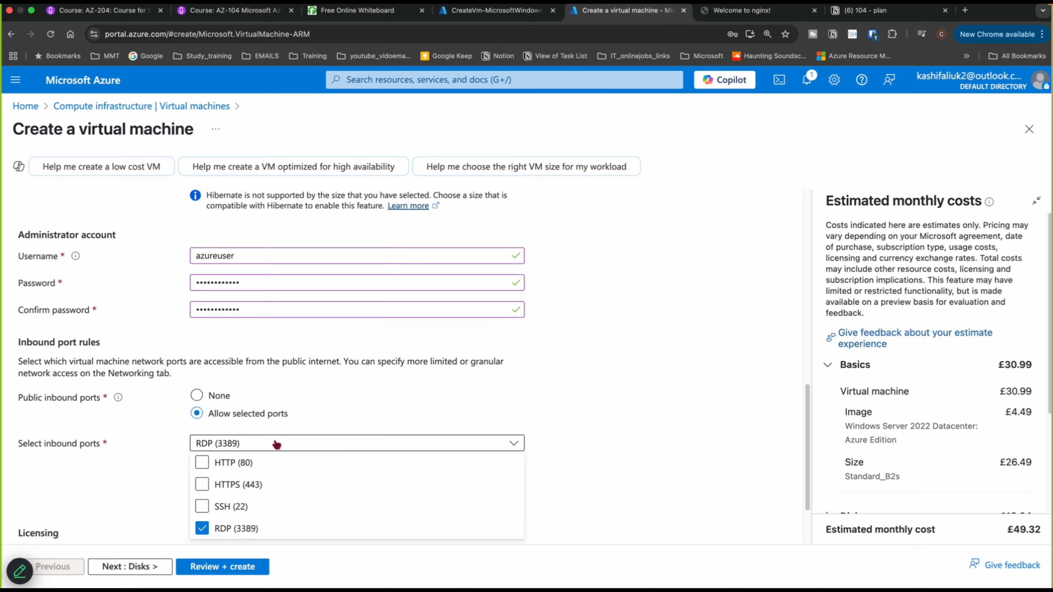
{"action": "left_click", "coordinate": [710, 432]}
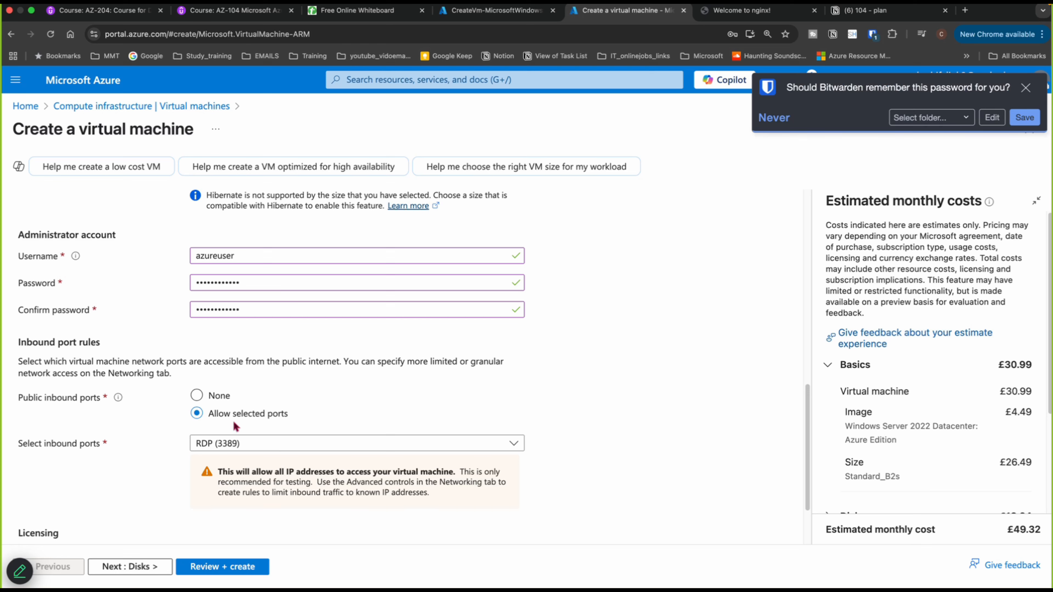
{"action": "left_click", "coordinate": [196, 397]}
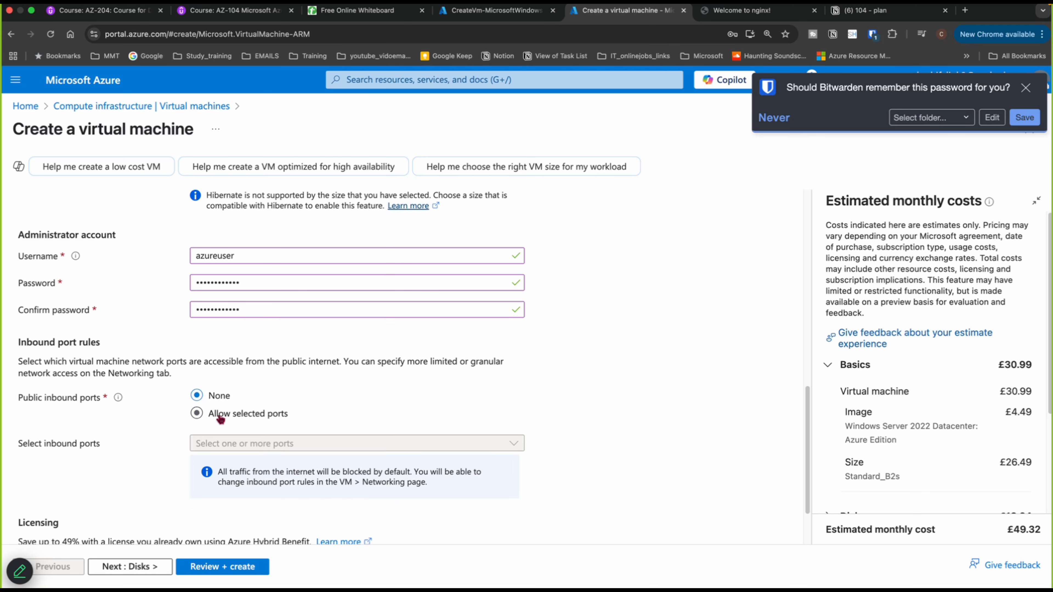
{"action": "left_click", "coordinate": [197, 414]}
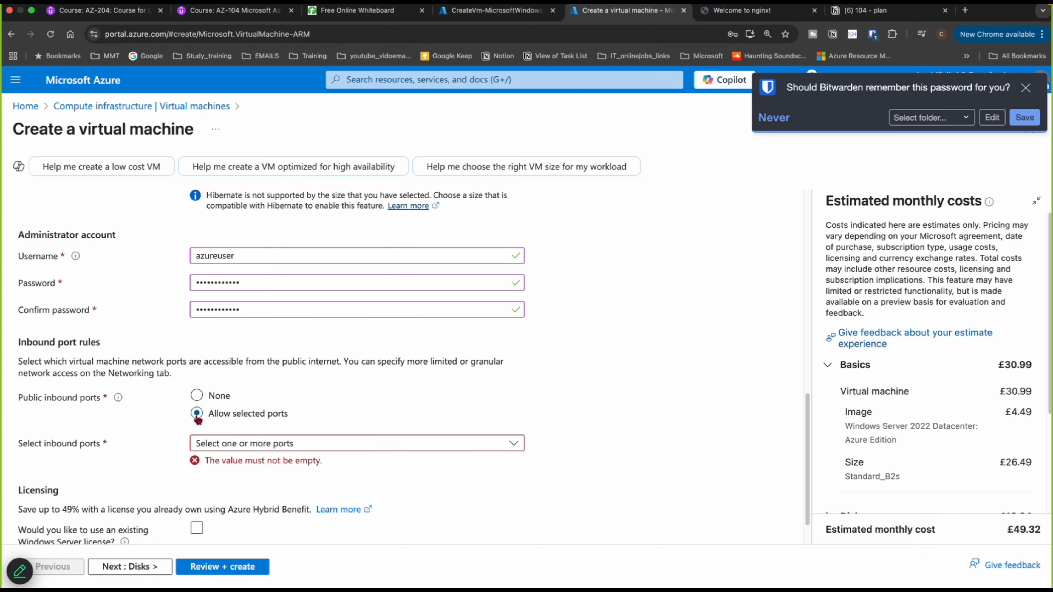
{"action": "left_click", "coordinate": [240, 444]}
{"action": "left_click", "coordinate": [203, 507]}
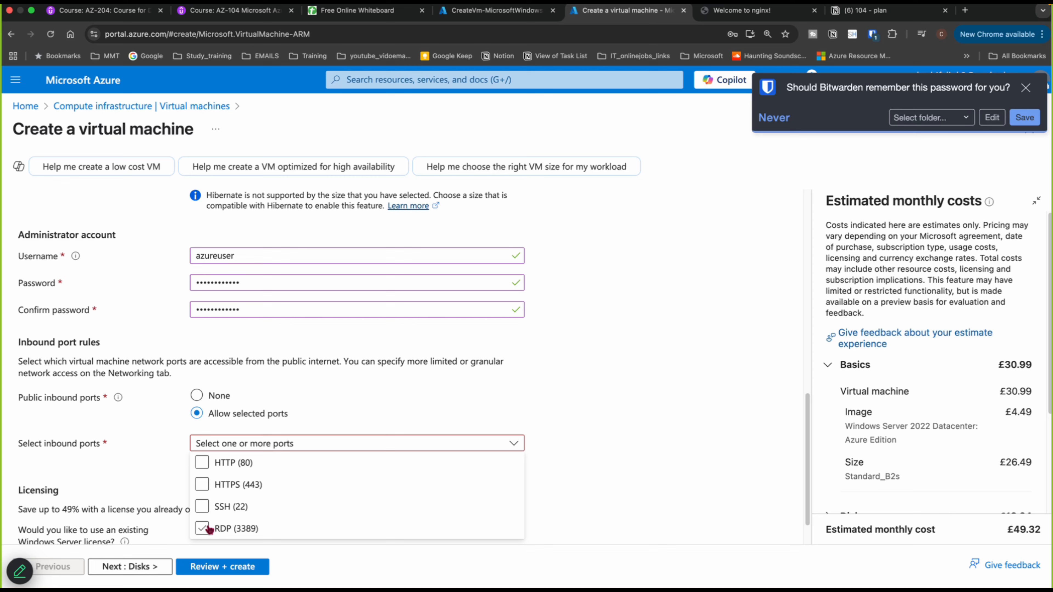
{"action": "left_click", "coordinate": [202, 529]}
{"action": "left_click", "coordinate": [677, 420]}
- Dismiss the password manager's save prompt and review the Basics settings
{"action": "scroll", "coordinate": [674, 425], "scroll_direction": "down", "scroll_amount": 3}
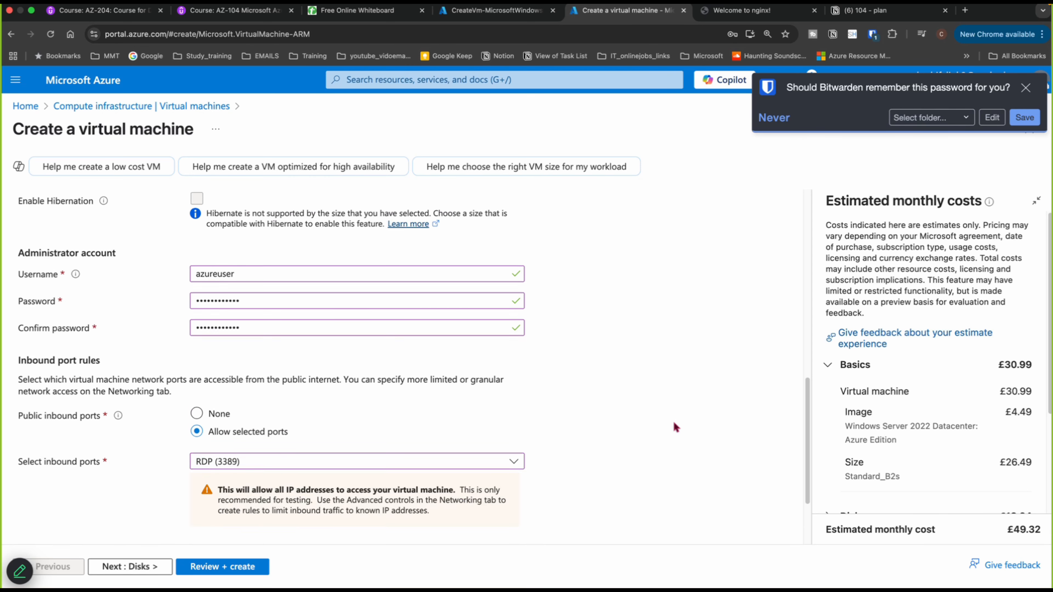
{"action": "scroll", "coordinate": [674, 432], "scroll_direction": "down", "scroll_amount": 1}
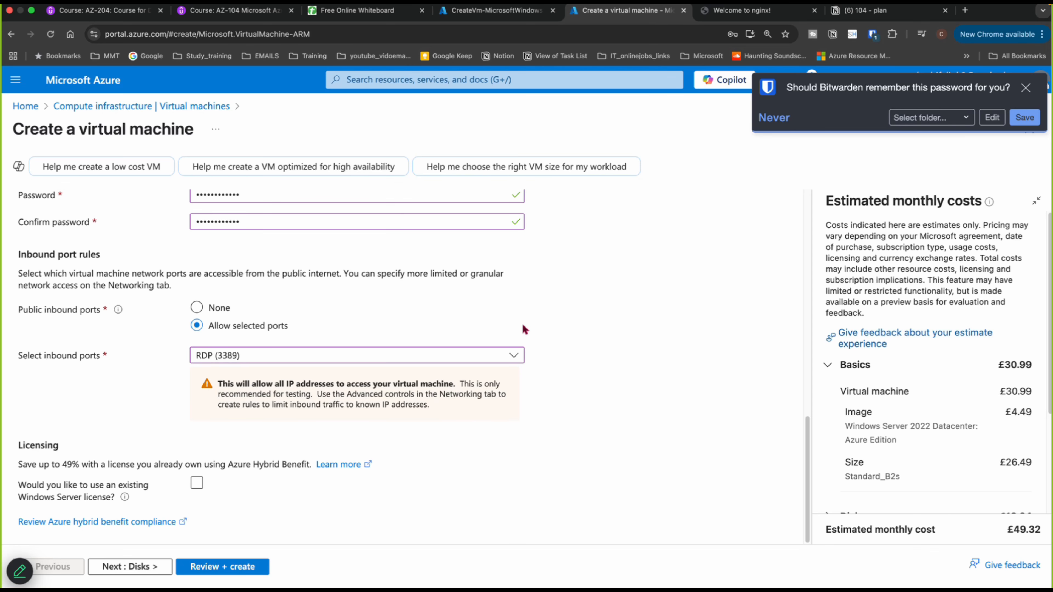
{"action": "scroll", "coordinate": [524, 326], "scroll_direction": "up", "scroll_amount": 5}
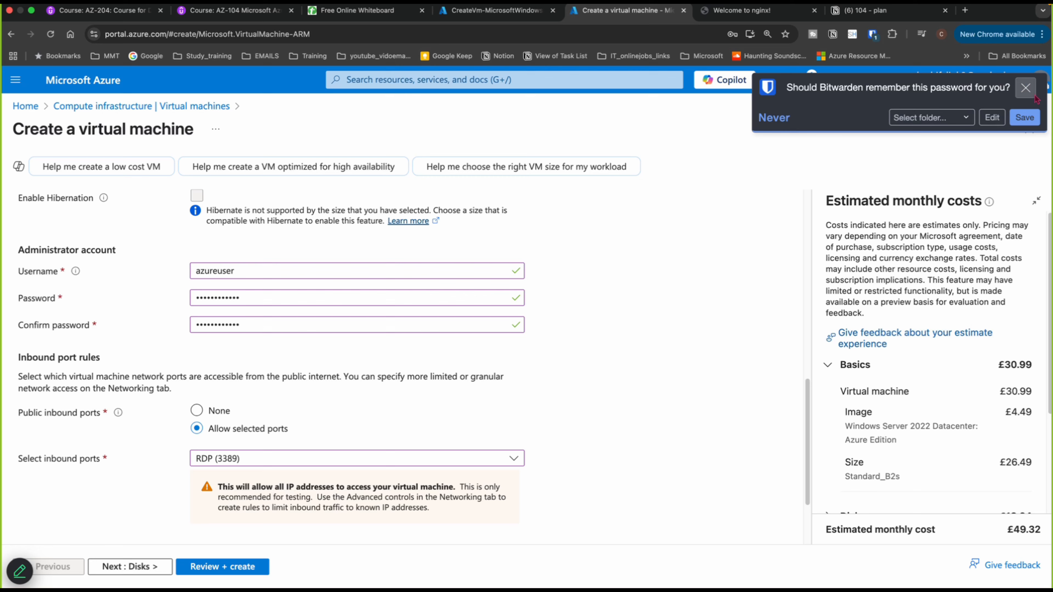
{"action": "left_click", "coordinate": [1026, 88]}
{"action": "scroll", "coordinate": [708, 233], "scroll_direction": "up", "scroll_amount": 10}
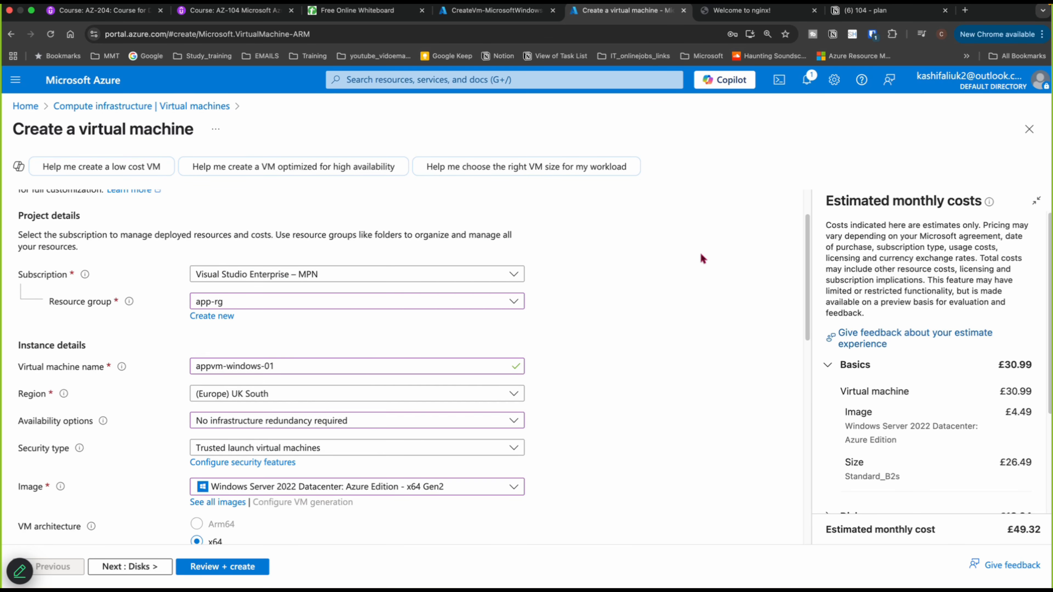
{"action": "scroll", "coordinate": [701, 255], "scroll_direction": "down", "scroll_amount": 5}
{"action": "scroll", "coordinate": [701, 254], "scroll_direction": "down", "scroll_amount": 10}
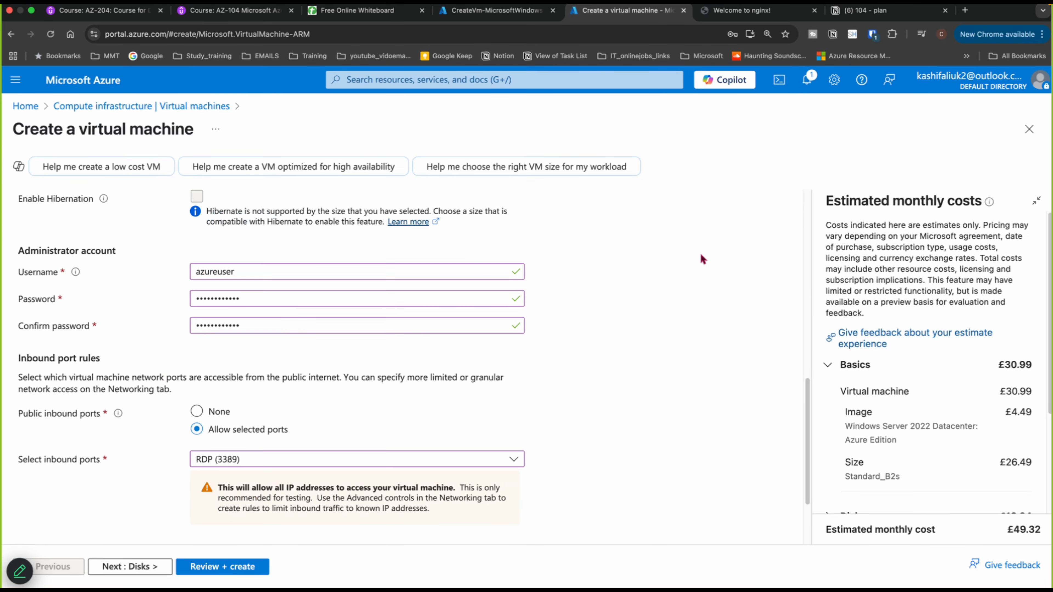
{"action": "scroll", "coordinate": [700, 259], "scroll_direction": "down", "scroll_amount": 3}
{"action": "scroll", "coordinate": [700, 260], "scroll_direction": "down", "scroll_amount": 1}
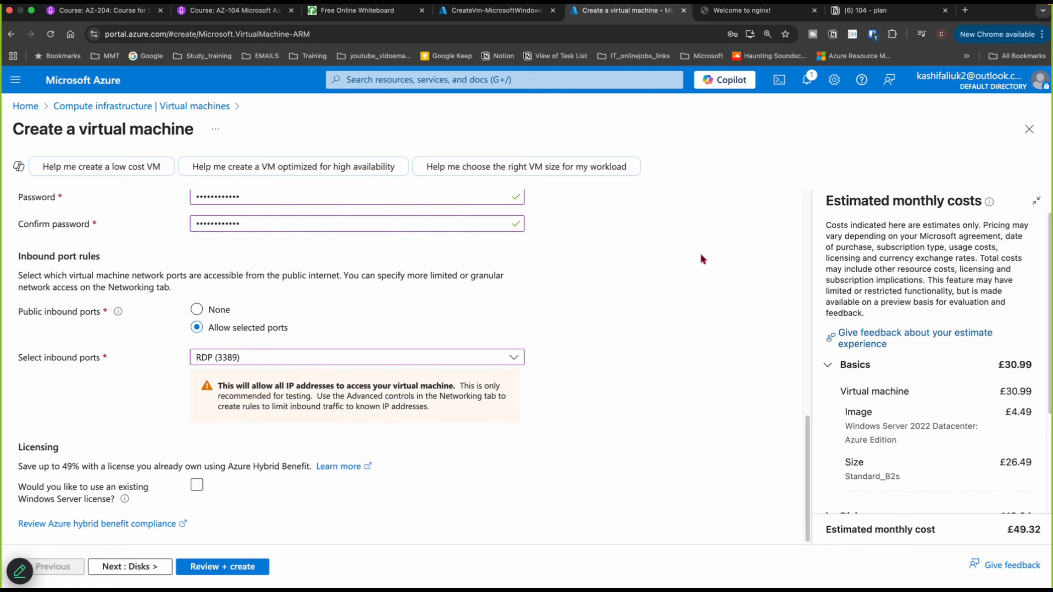
- Set the OS disk type to Standard SSD (locally-redundant storage) and decline the browser's password update
{"action": "left_click", "coordinate": [152, 566]}
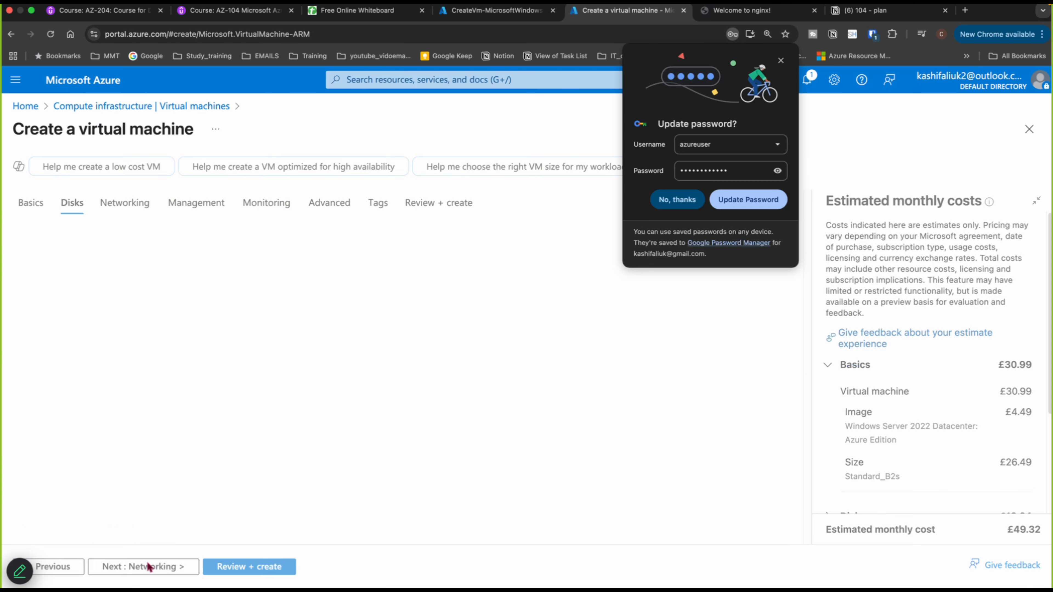
{"action": "left_click", "coordinate": [244, 426]}
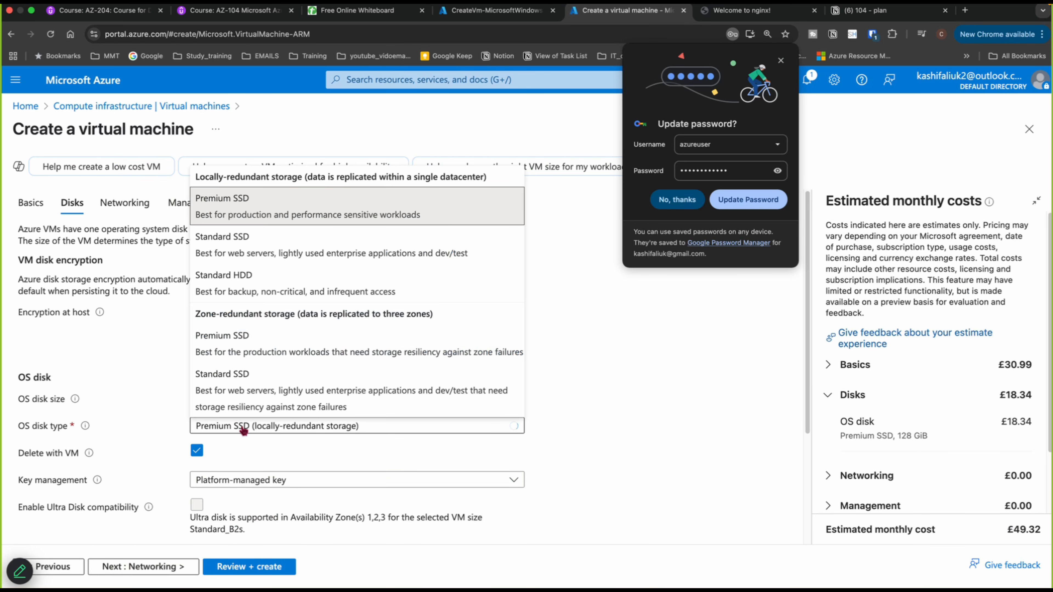
{"action": "left_click", "coordinate": [225, 248]}
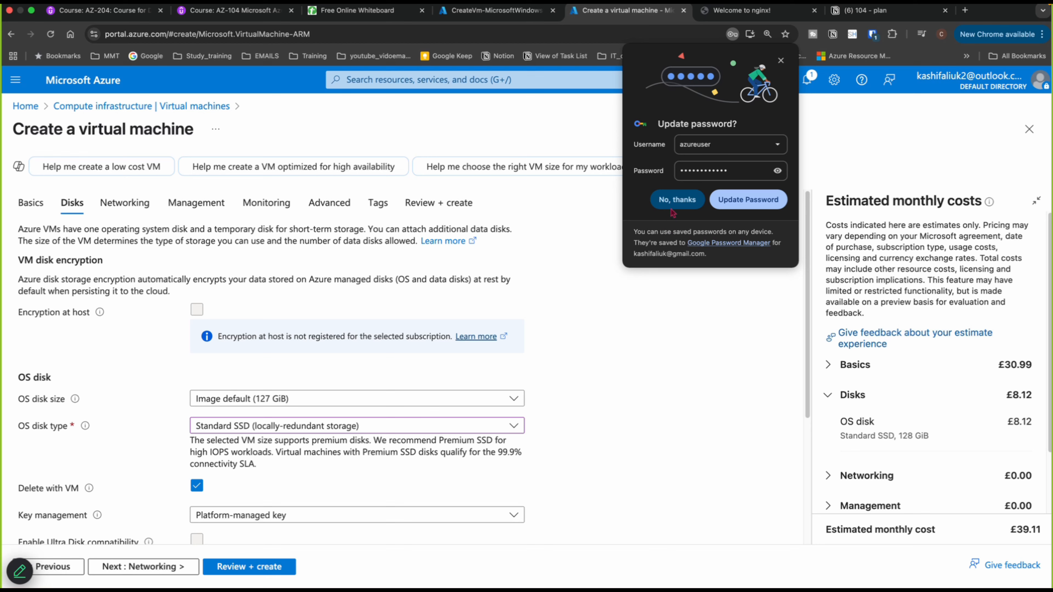
{"action": "left_click", "coordinate": [676, 201]}
- Set the virtual machine's public IP to None on the Networking tab
{"action": "scroll", "coordinate": [334, 481], "scroll_direction": "down", "scroll_amount": 5}
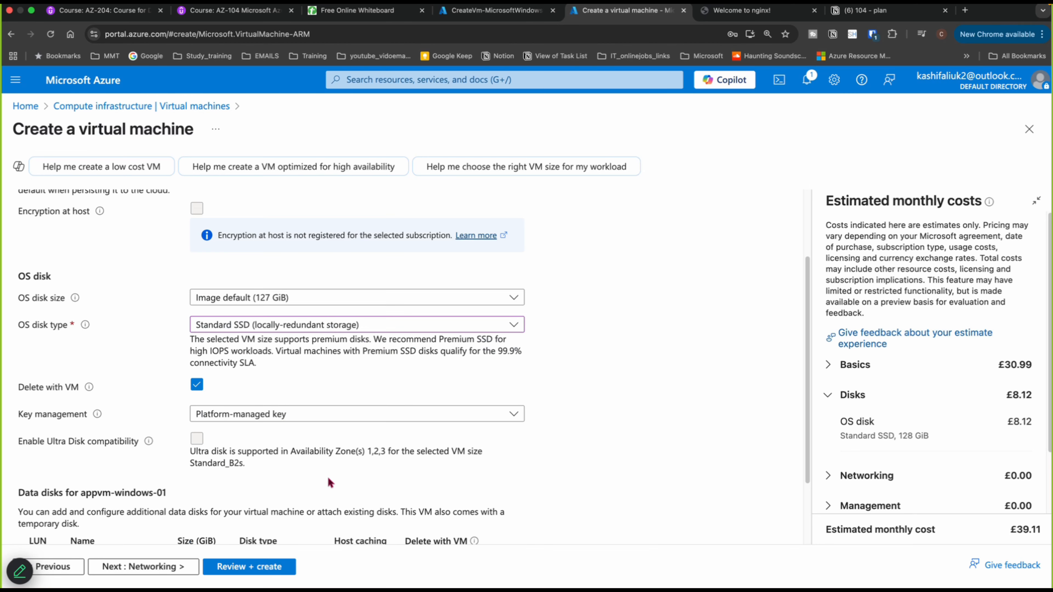
{"action": "left_click", "coordinate": [155, 567]}
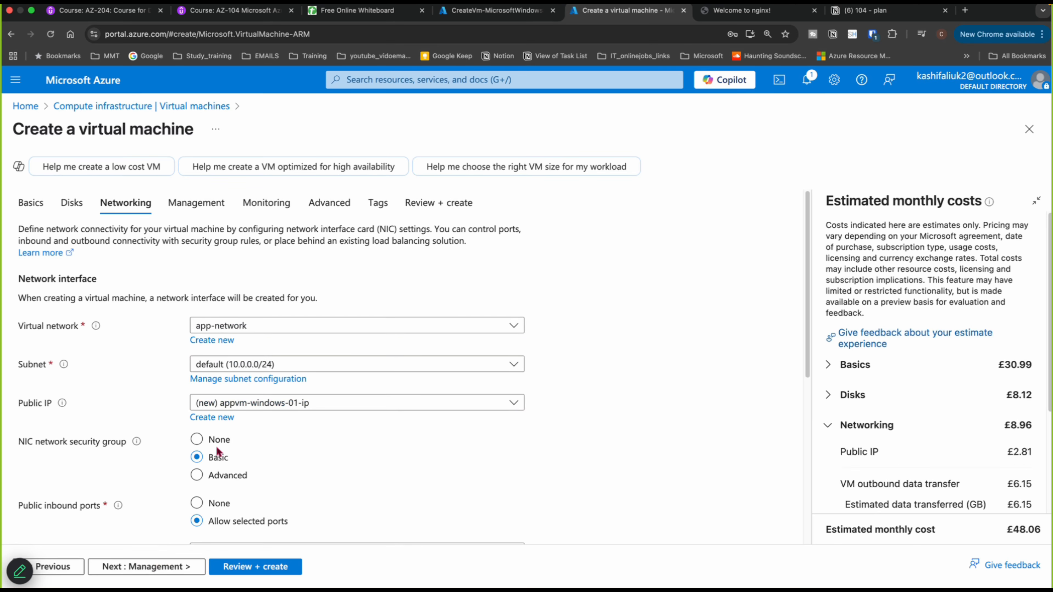
{"action": "left_click", "coordinate": [376, 404]}
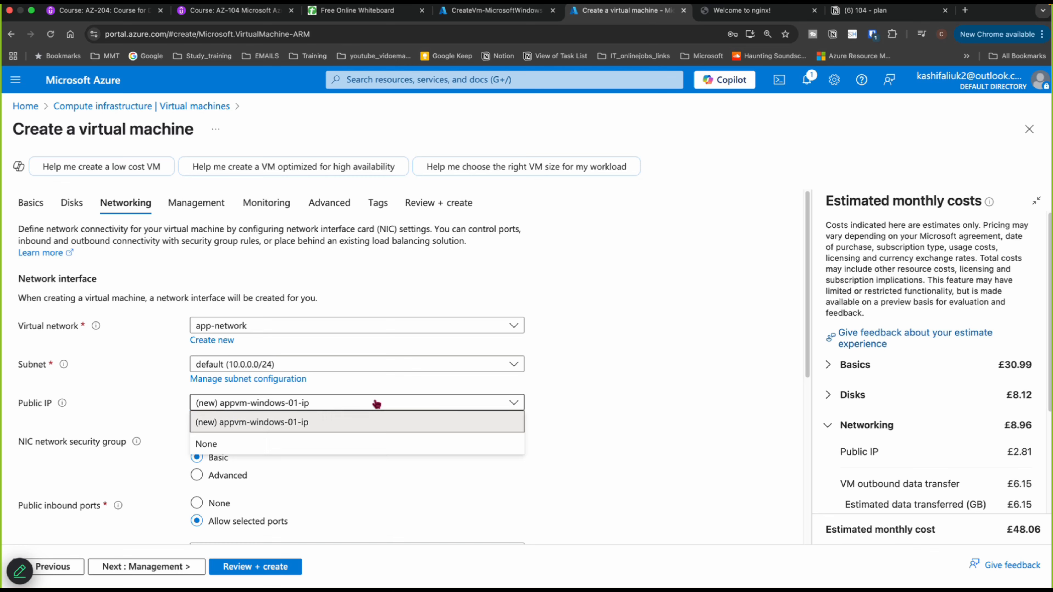
{"action": "left_click", "coordinate": [206, 445]}
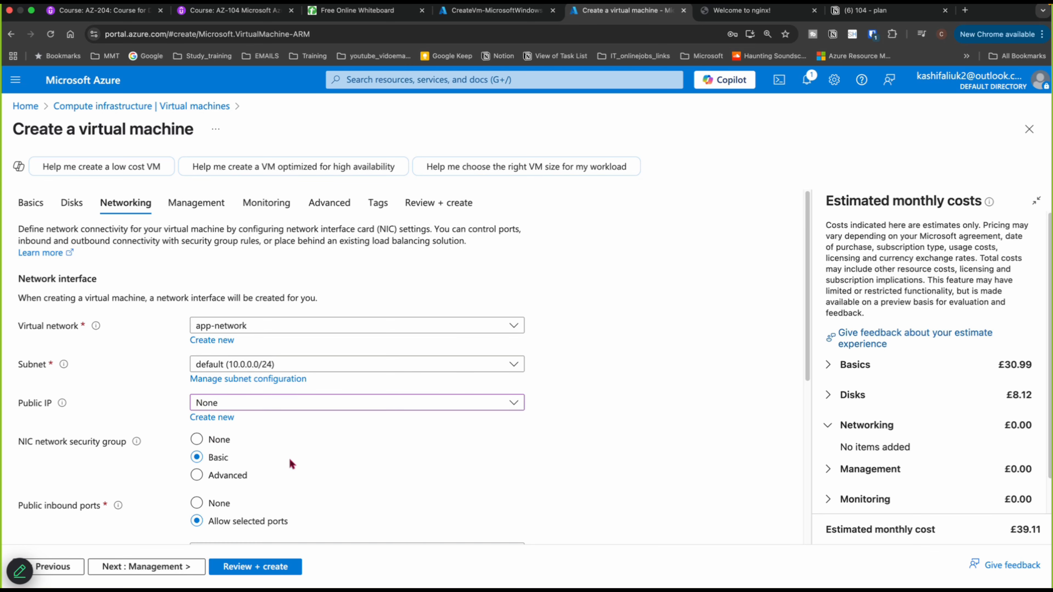
- Set the NIC network security group to None and enable deleting the NIC when the VM is deleted
{"action": "scroll", "coordinate": [290, 459], "scroll_direction": "down", "scroll_amount": 1}
{"action": "scroll", "coordinate": [290, 460], "scroll_direction": "down", "scroll_amount": 2}
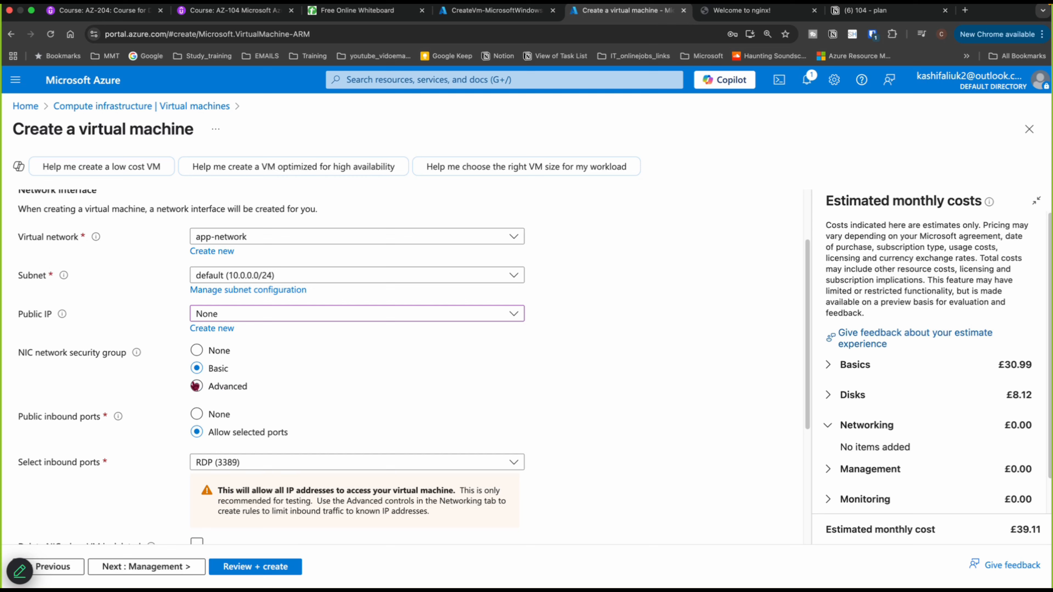
{"action": "left_click", "coordinate": [196, 351]}
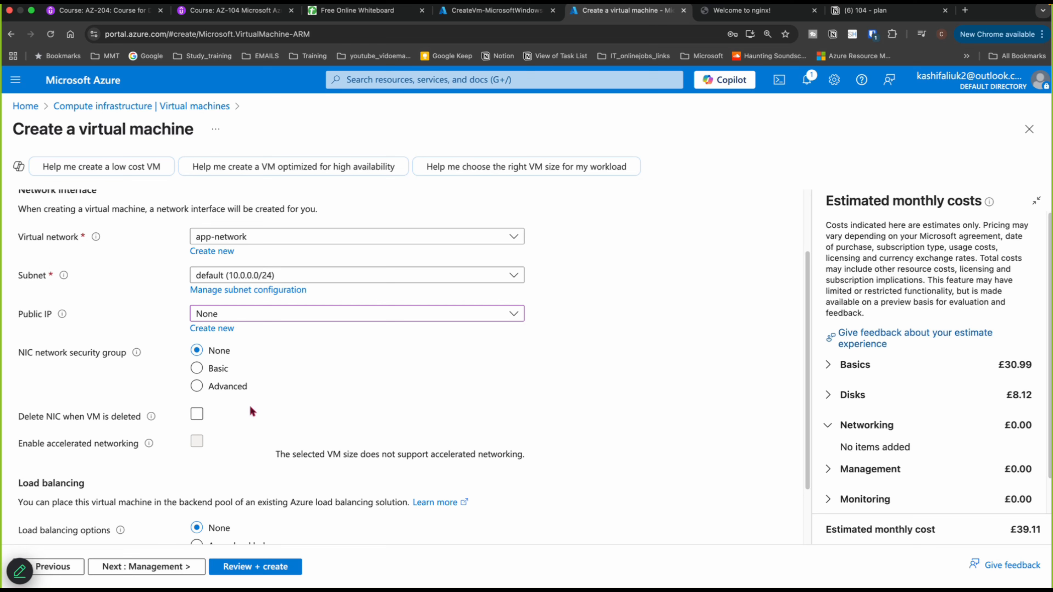
{"action": "left_click", "coordinate": [198, 414]}
- Skip past Management and disable boot diagnostics on the Monitoring tab
{"action": "scroll", "coordinate": [249, 441], "scroll_direction": "down", "scroll_amount": 2}
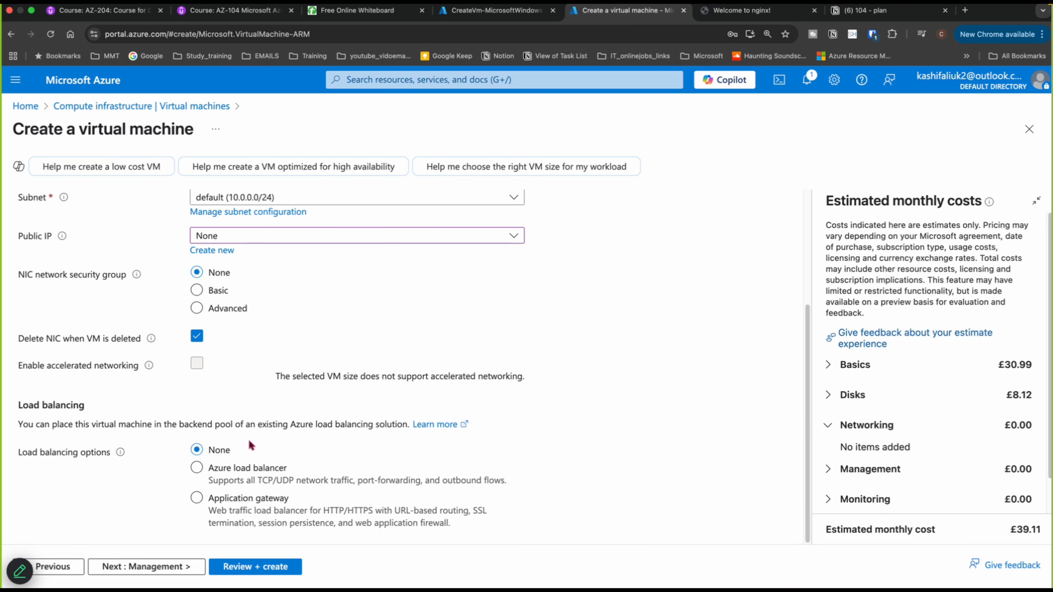
{"action": "left_click", "coordinate": [171, 567]}
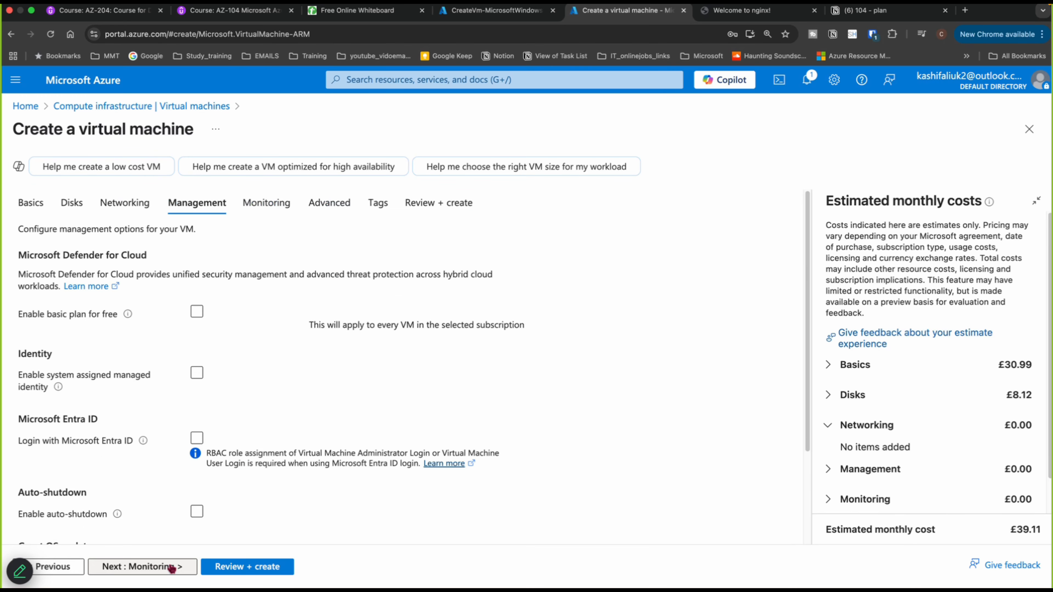
{"action": "left_click", "coordinate": [171, 567]}
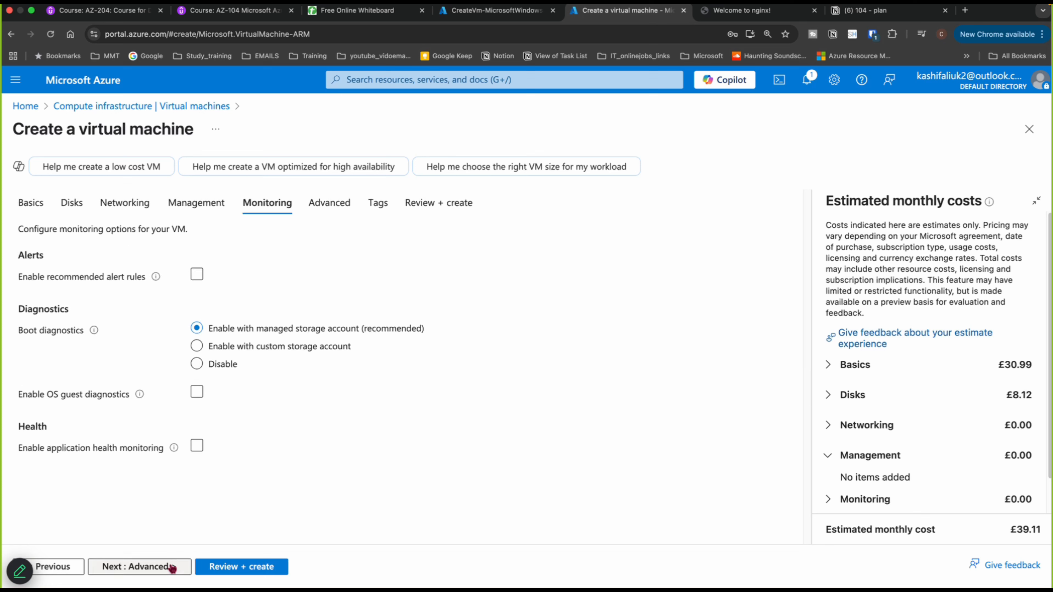
{"action": "left_click", "coordinate": [197, 365]}
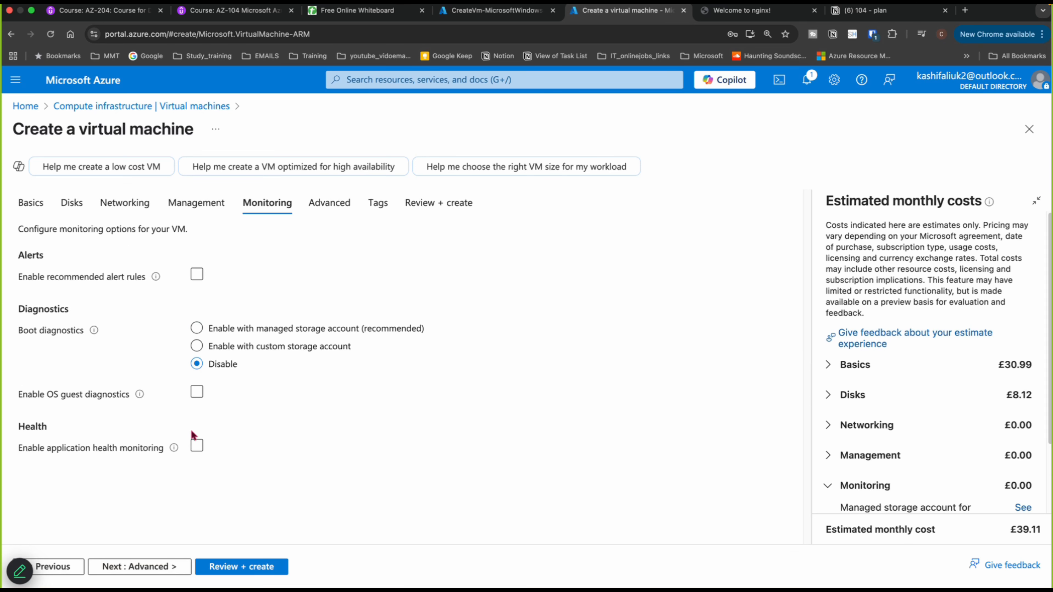
- Advance through the remaining tabs to Review + create and attempt to create the virtual machine
{"action": "left_click", "coordinate": [153, 568]}
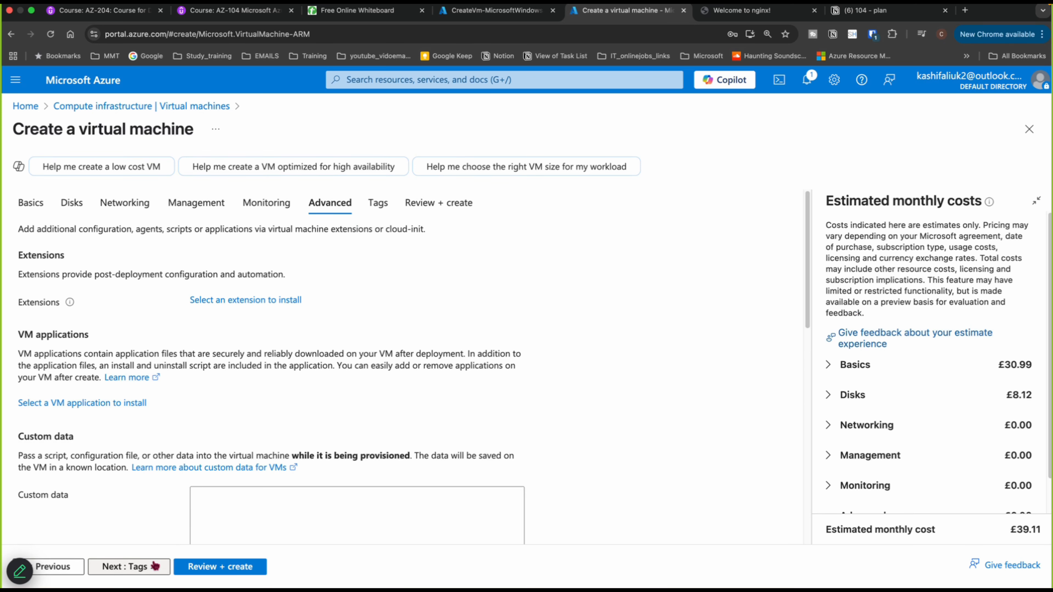
{"action": "left_click", "coordinate": [153, 569]}
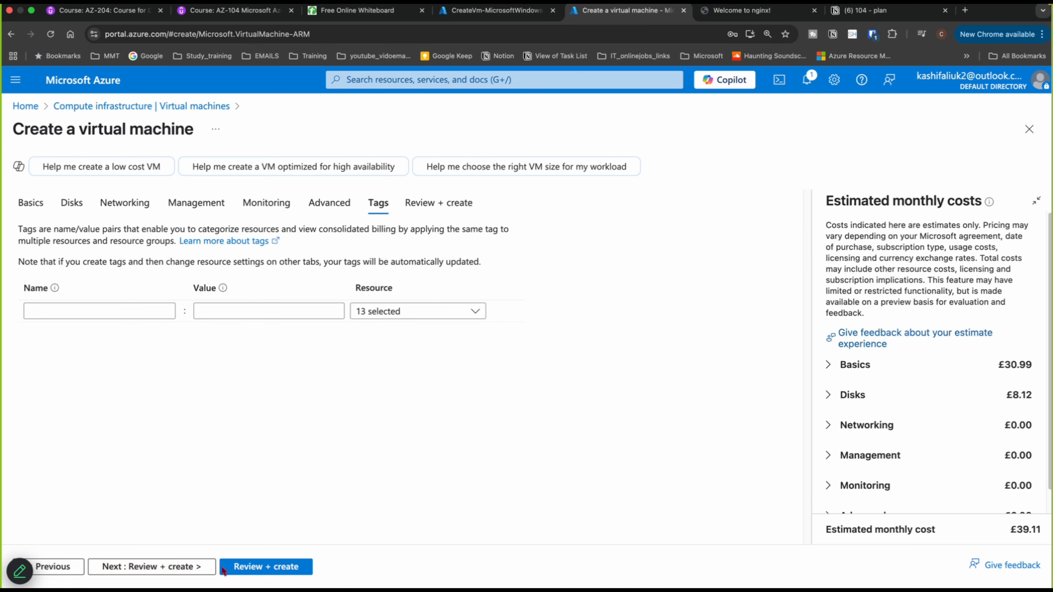
{"action": "left_click", "coordinate": [231, 572]}
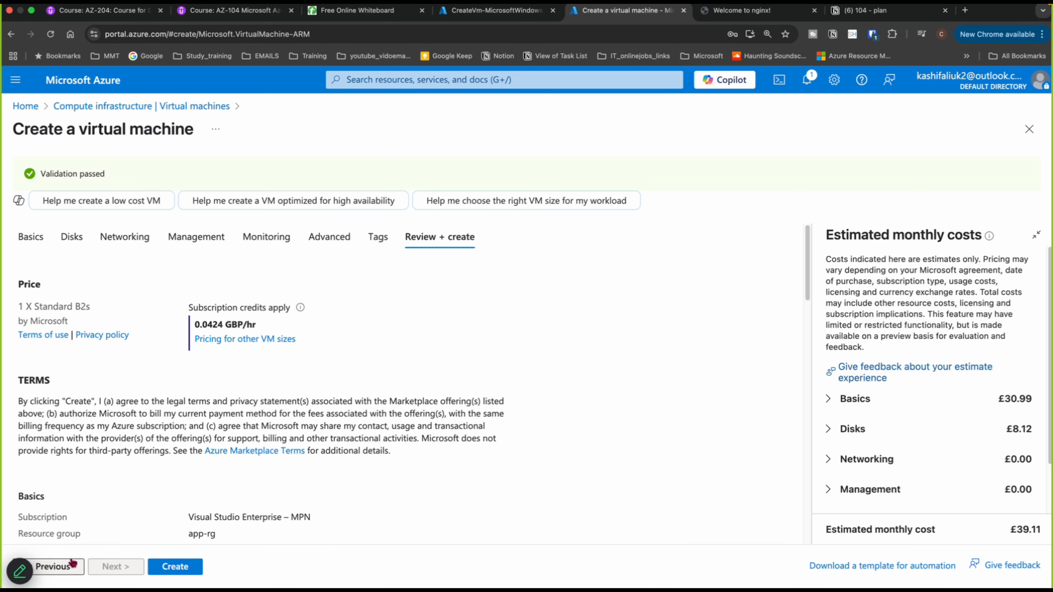
{"action": "left_click", "coordinate": [170, 569]}
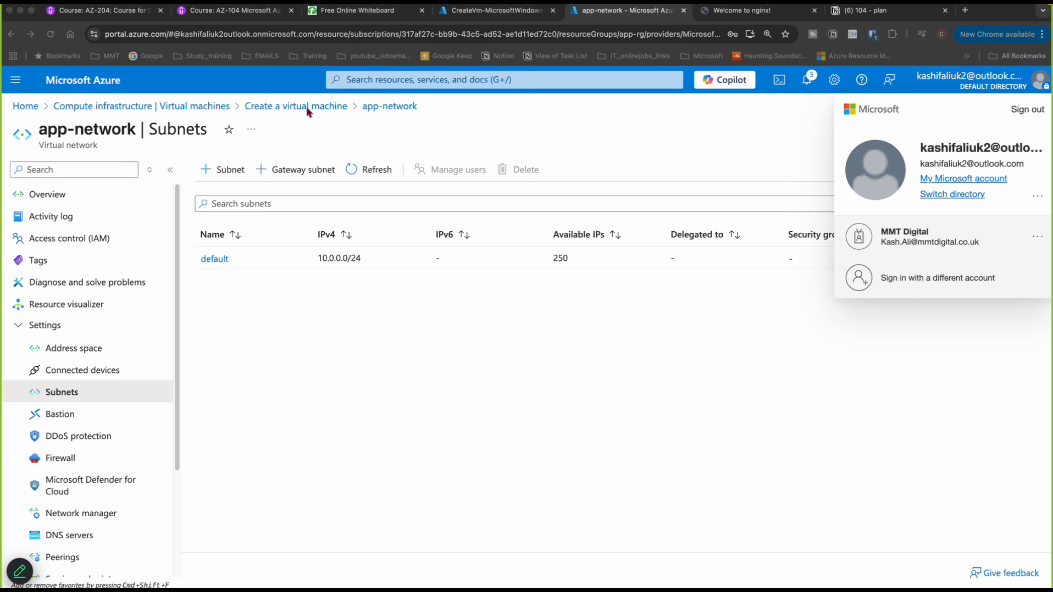
- Return to the VM form and open the subnet configuration of the app-network virtual network
{"action": "left_click", "coordinate": [385, 111]}
{"action": "left_click", "coordinate": [387, 109]}
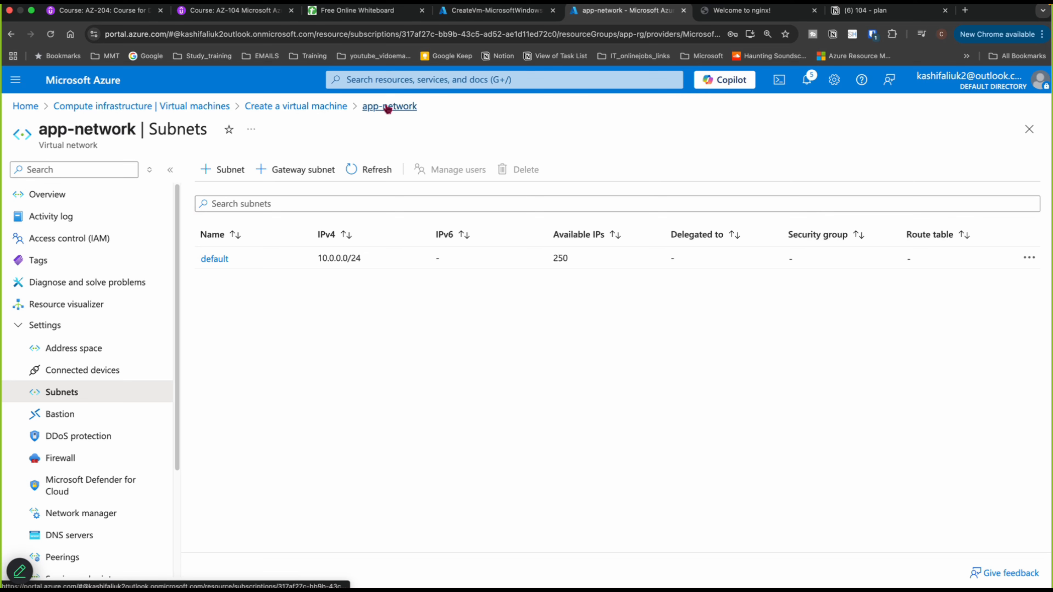
{"action": "left_click", "coordinate": [333, 107]}
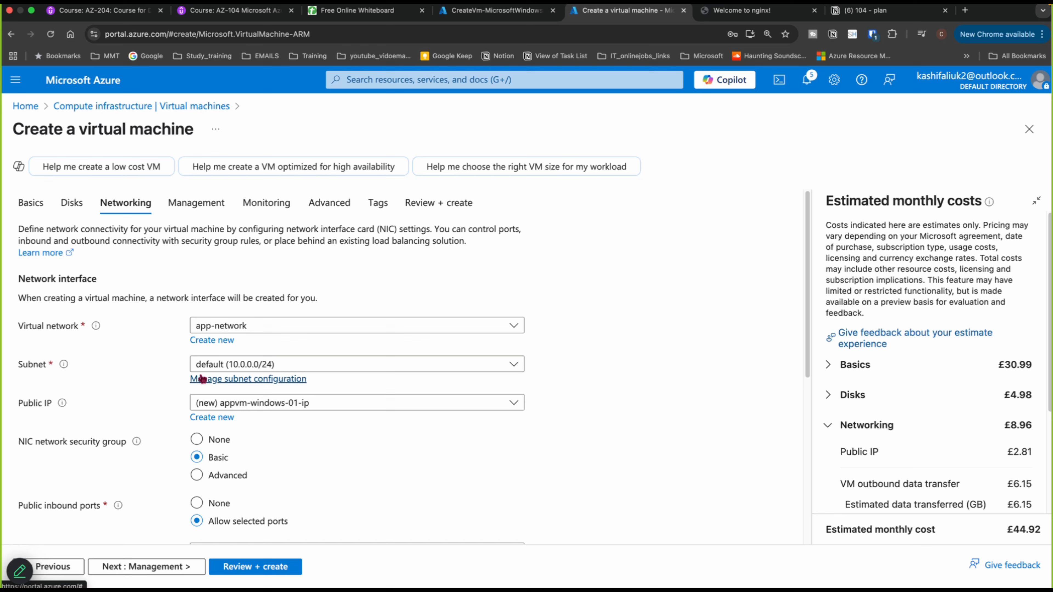
{"action": "left_click", "coordinate": [220, 380]}
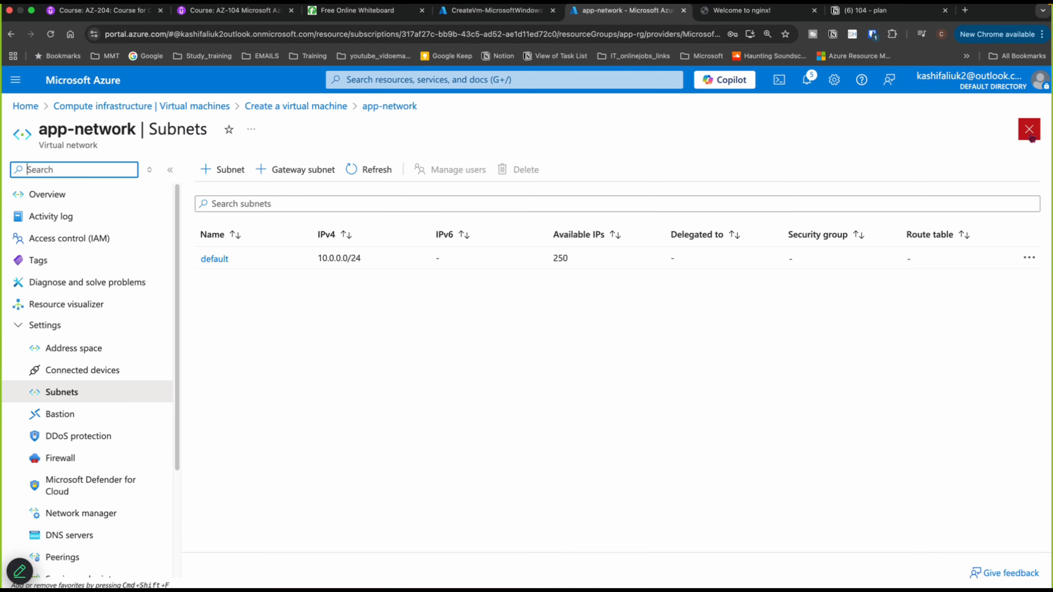
{"action": "left_click", "coordinate": [1028, 130]}
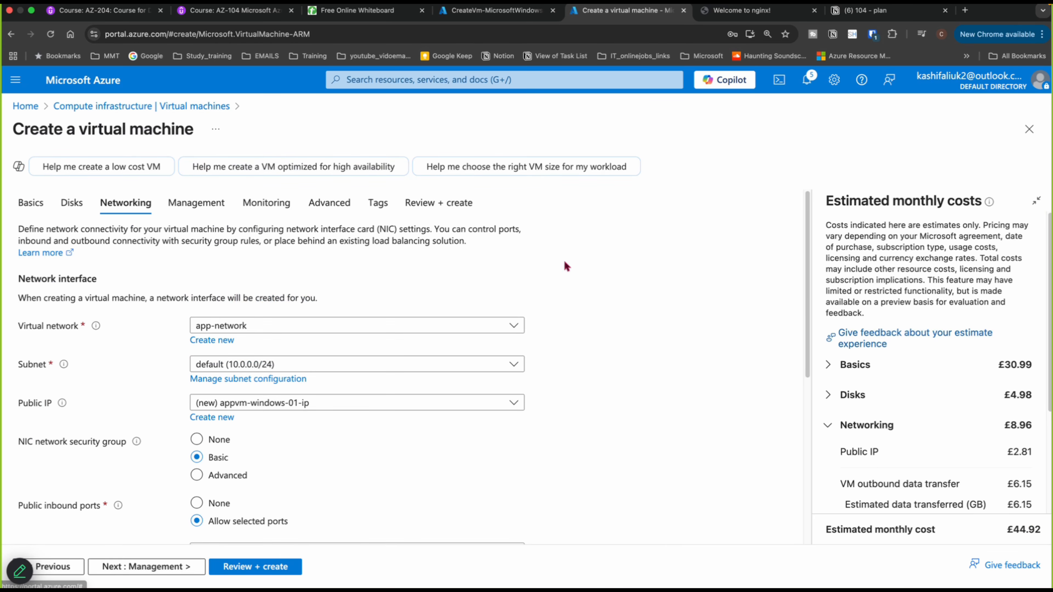
{"action": "left_click", "coordinate": [245, 379]}
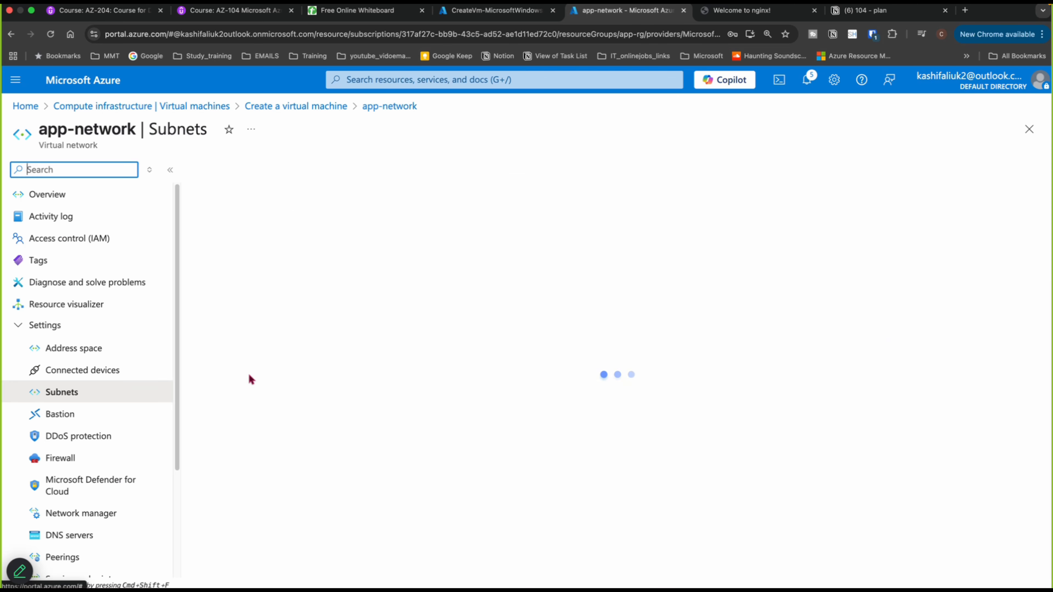
- Add a subnet named appsubnet01 to app-network and save its settings
{"action": "left_click", "coordinate": [230, 171]}
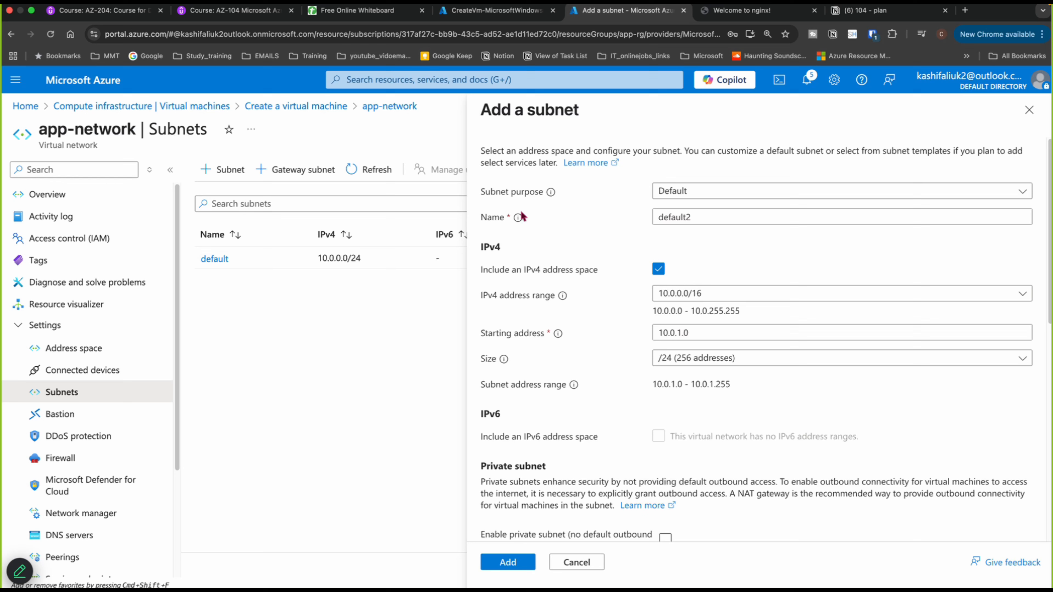
{"action": "left_click_drag", "start_coordinate": [708, 217], "coordinate": [651, 215]}
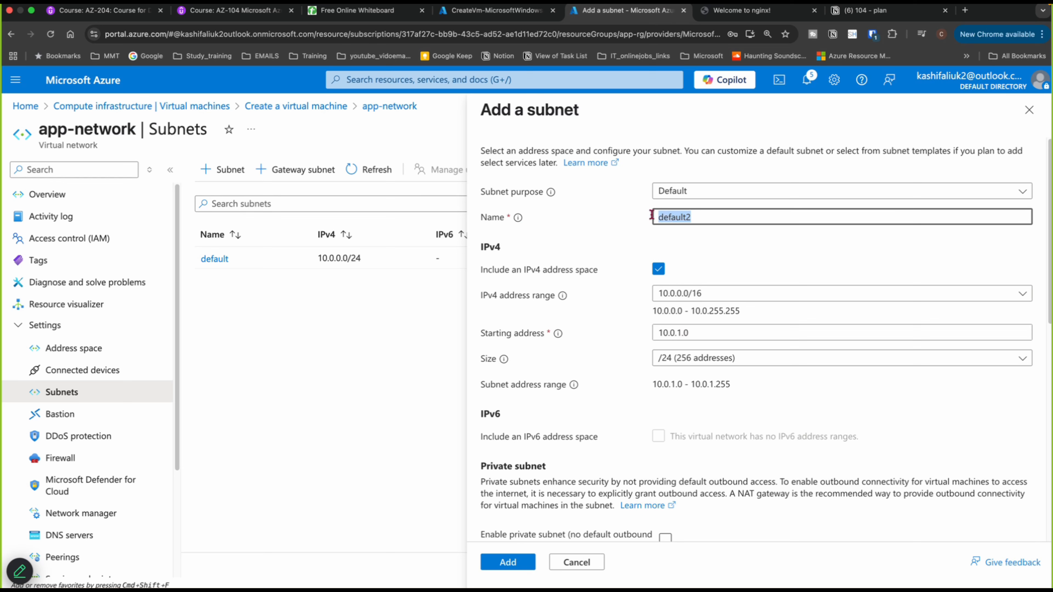
{"action": "type", "text": "appsubnet01"}
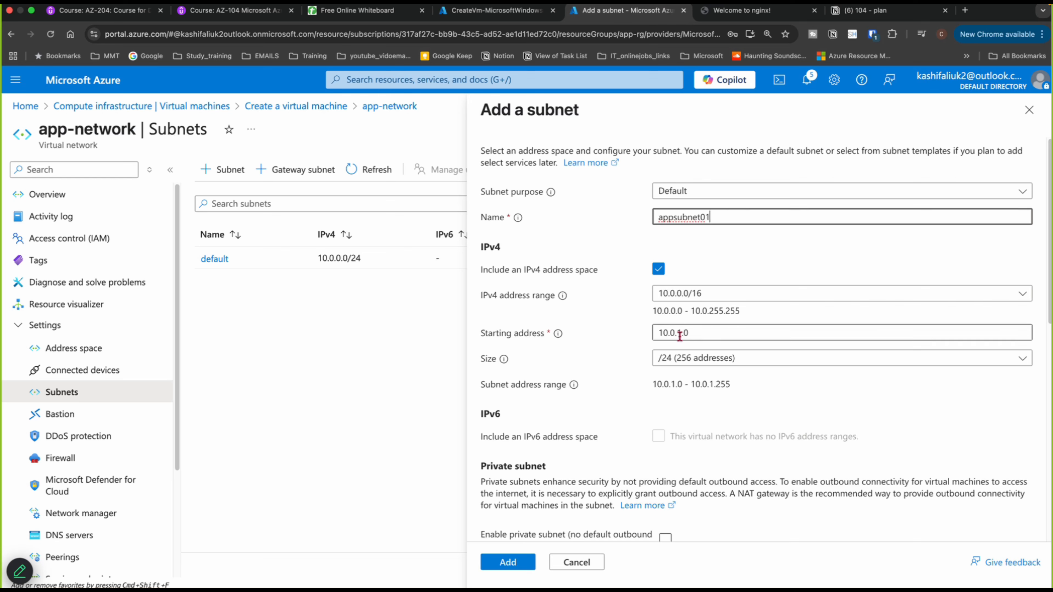
{"action": "left_click", "coordinate": [509, 563]}
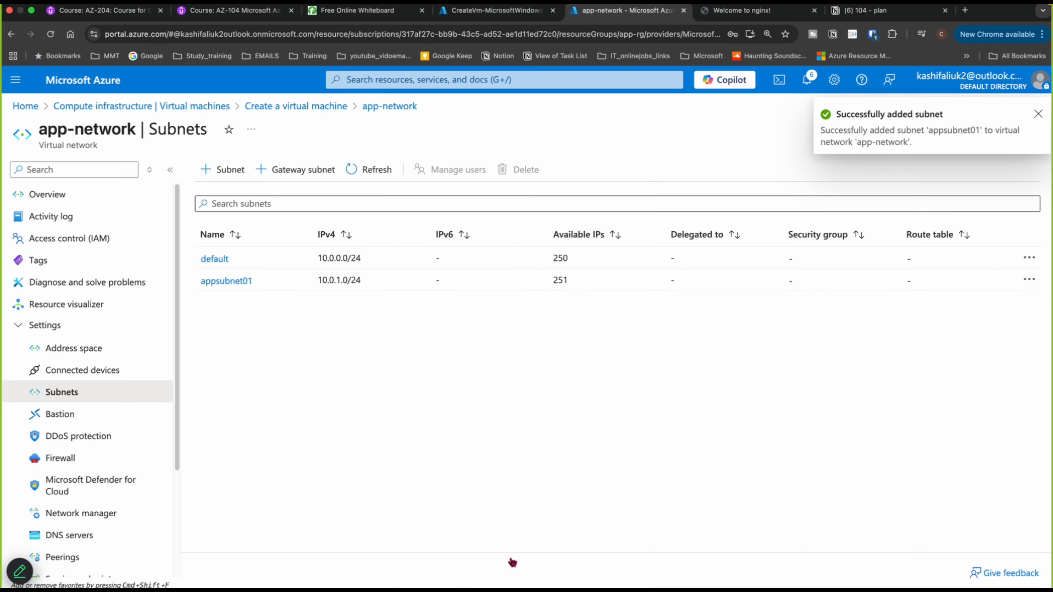
{"action": "left_click", "coordinate": [235, 282]}
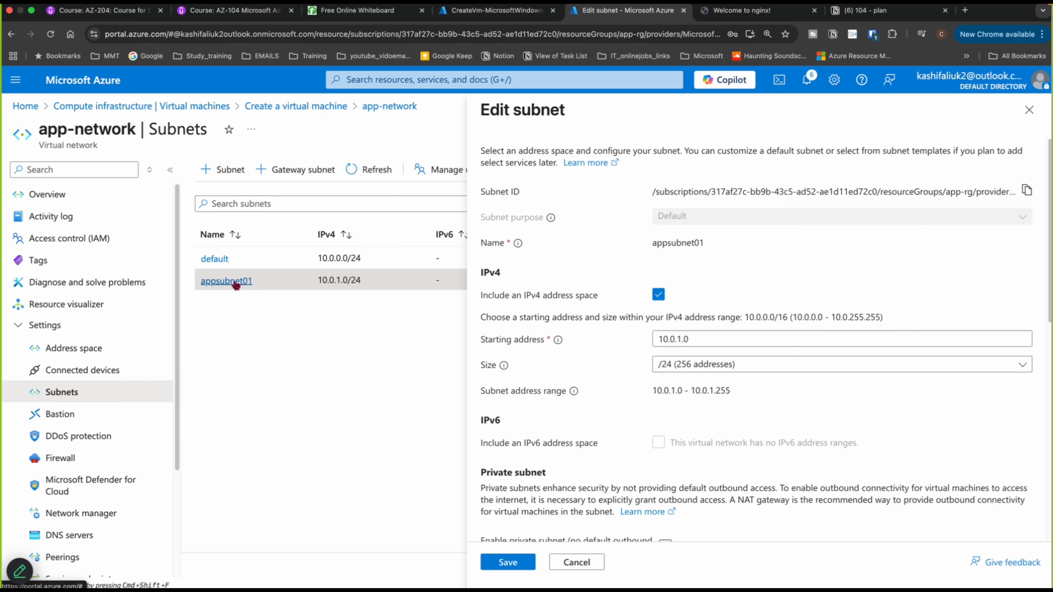
{"action": "left_click", "coordinate": [514, 563]}
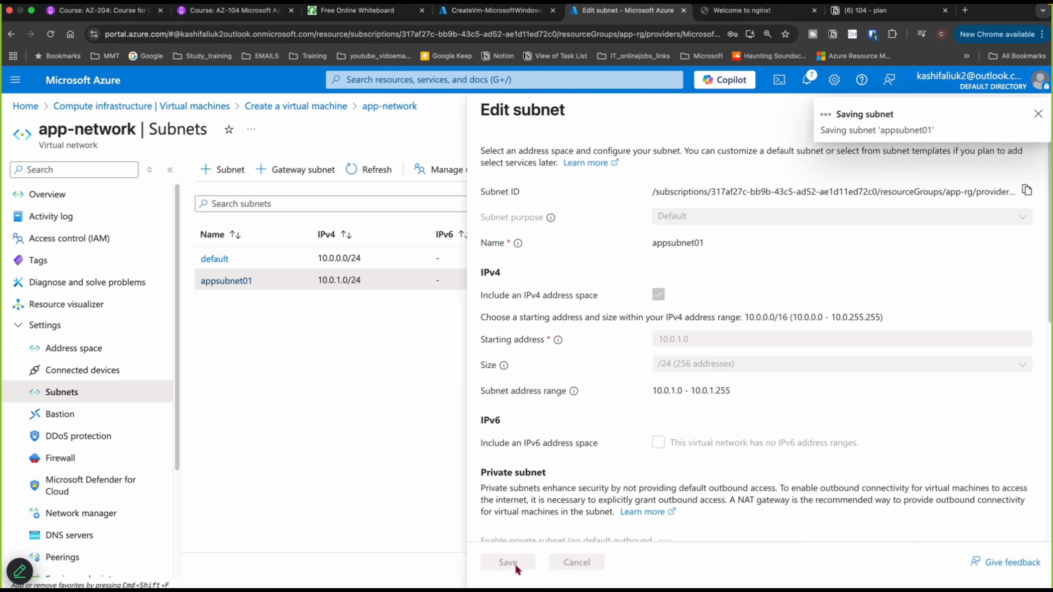
- Back in the VM form, select appsubnet01 as the subnet and set the NIC network security group to None
{"action": "left_click", "coordinate": [299, 106]}
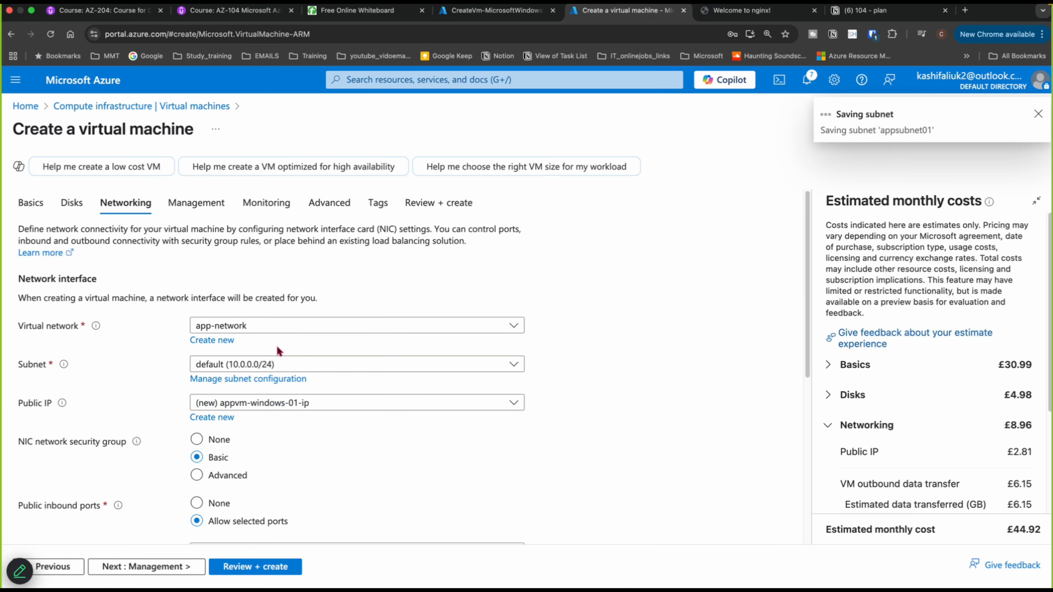
{"action": "left_click", "coordinate": [279, 364]}
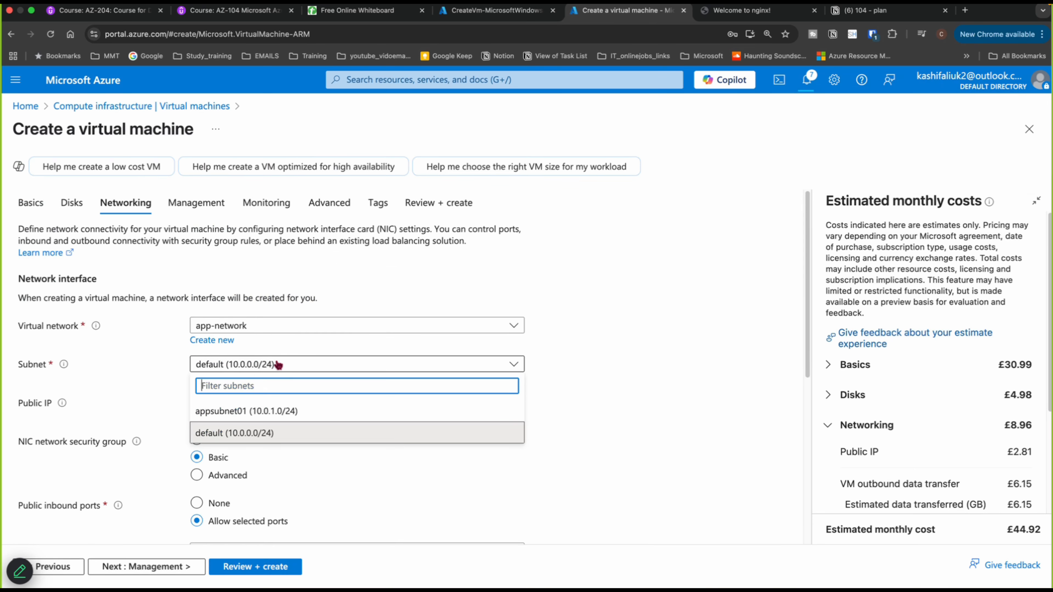
{"action": "left_click", "coordinate": [247, 411]}
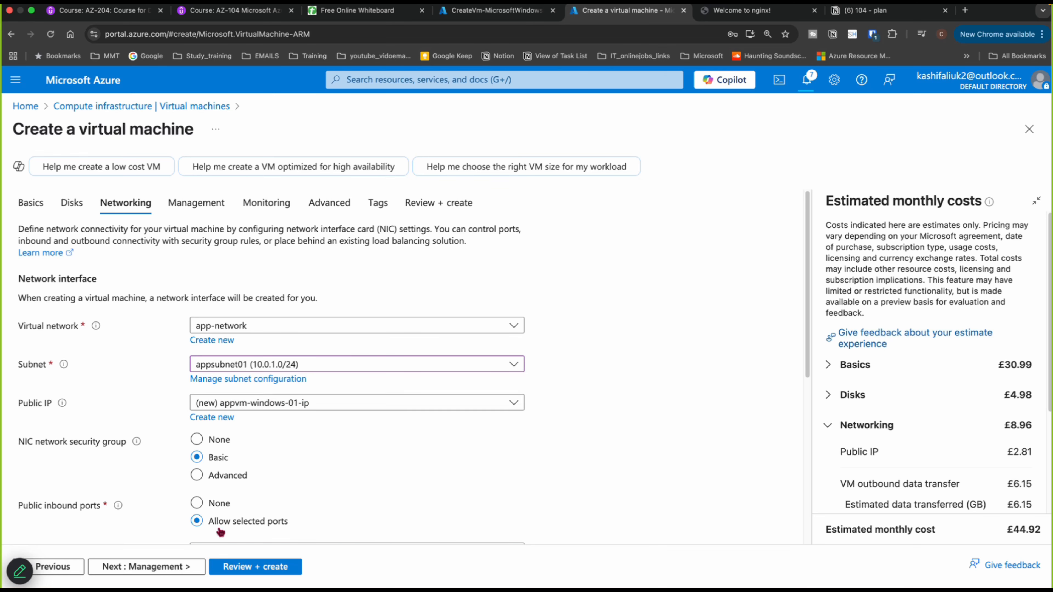
{"action": "scroll", "coordinate": [324, 402], "scroll_direction": "down", "scroll_amount": 5}
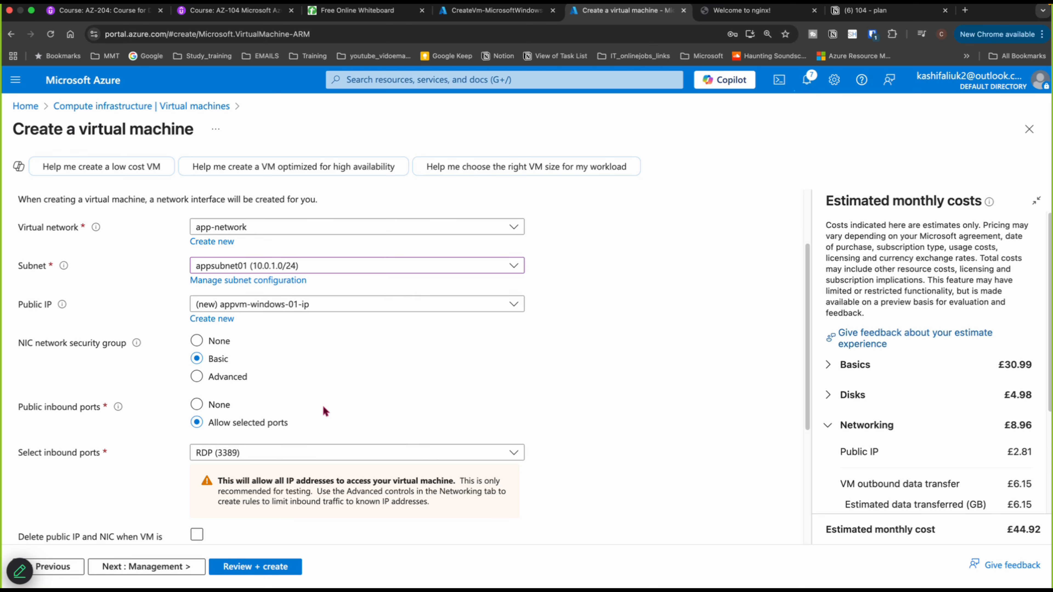
{"action": "scroll", "coordinate": [324, 413], "scroll_direction": "down", "scroll_amount": 2}
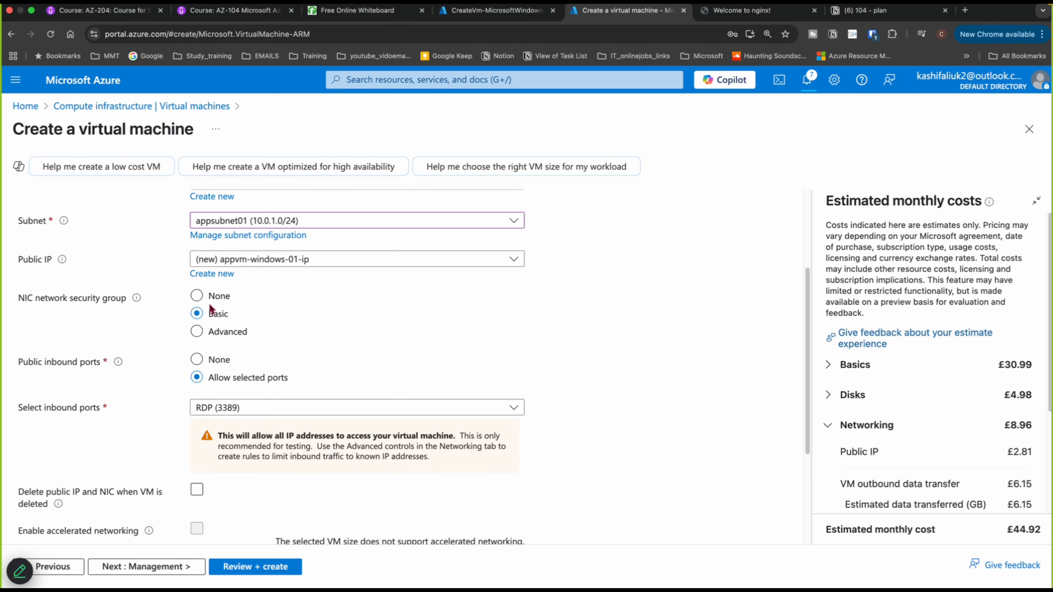
{"action": "left_click", "coordinate": [197, 296]}
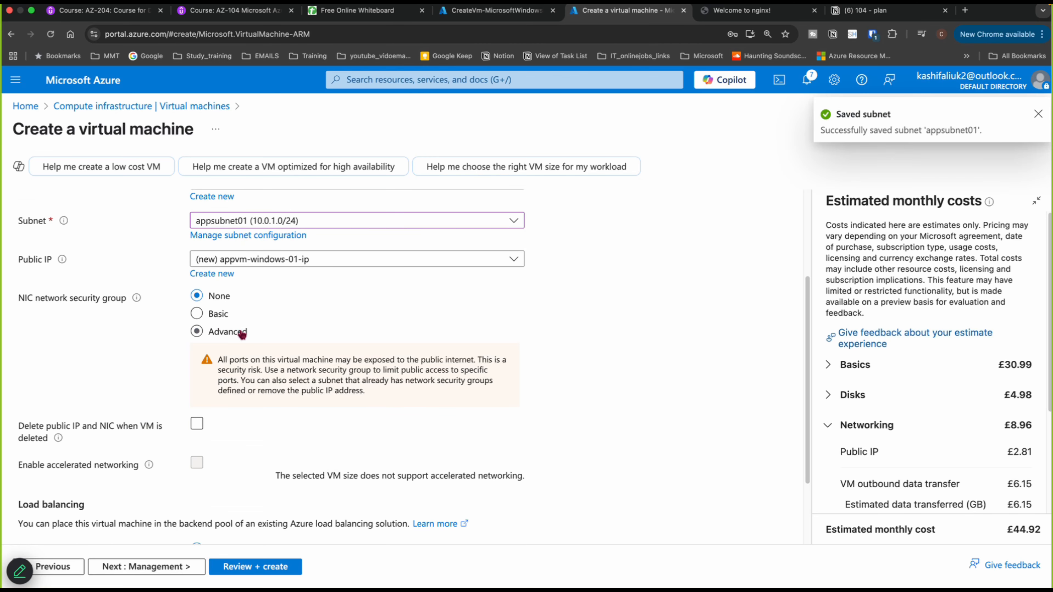
- Set the virtual machine's public IP to None
{"action": "scroll", "coordinate": [243, 340], "scroll_direction": "down", "scroll_amount": 3}
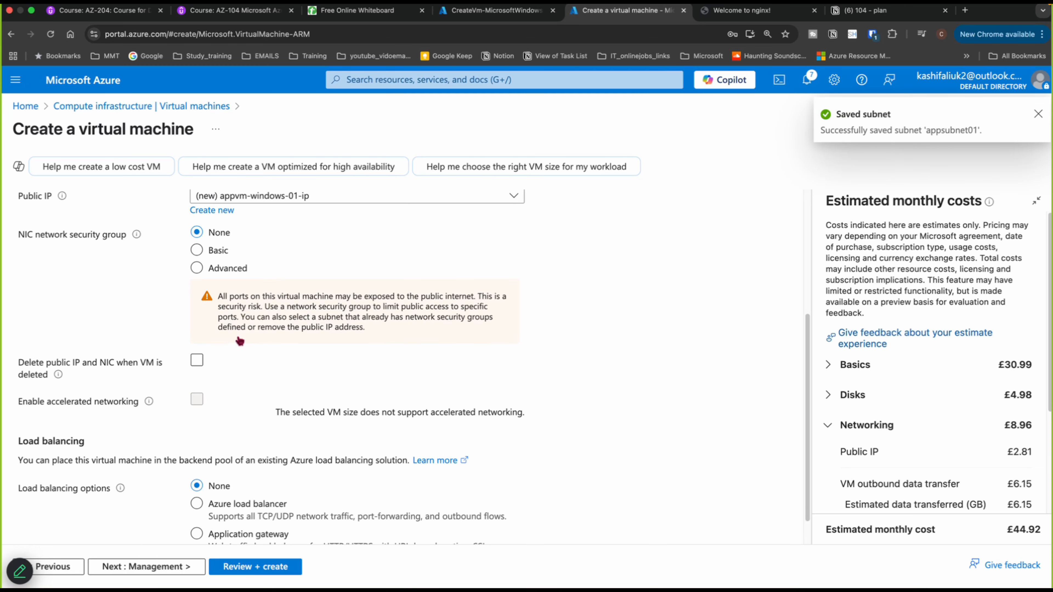
{"action": "scroll", "coordinate": [249, 343], "scroll_direction": "down", "scroll_amount": 2}
{"action": "scroll", "coordinate": [249, 343], "scroll_direction": "up", "scroll_amount": 6}
{"action": "scroll", "coordinate": [249, 344], "scroll_direction": "up", "scroll_amount": 3}
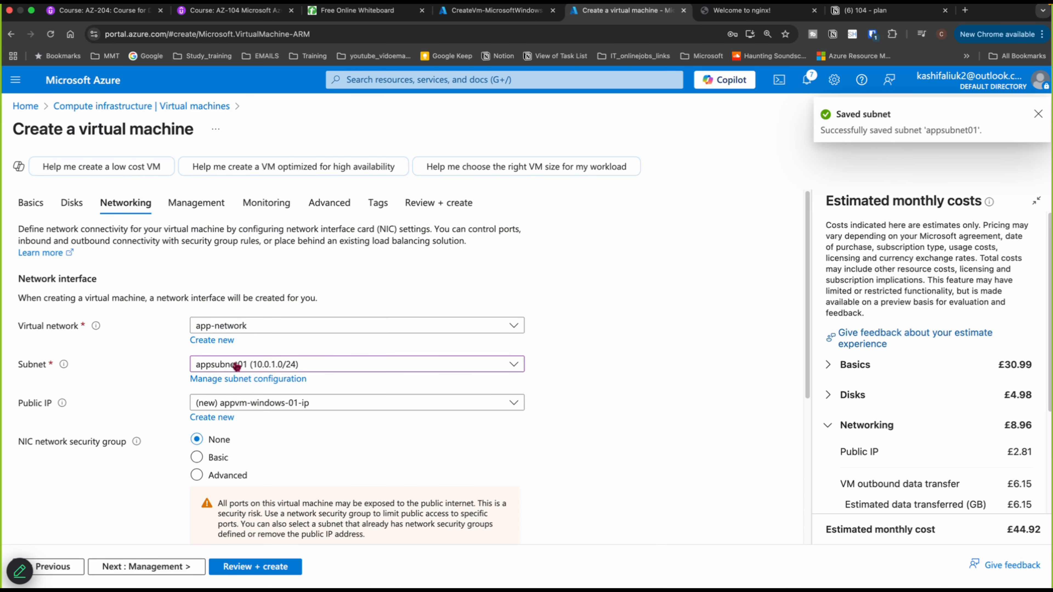
{"action": "left_click", "coordinate": [235, 403]}
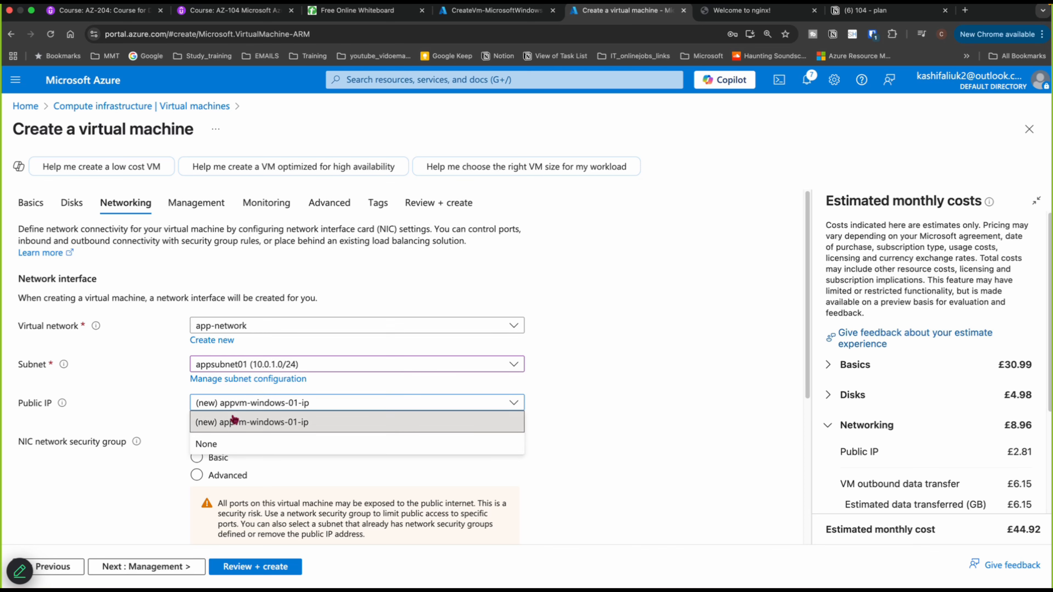
{"action": "left_click", "coordinate": [206, 446]}
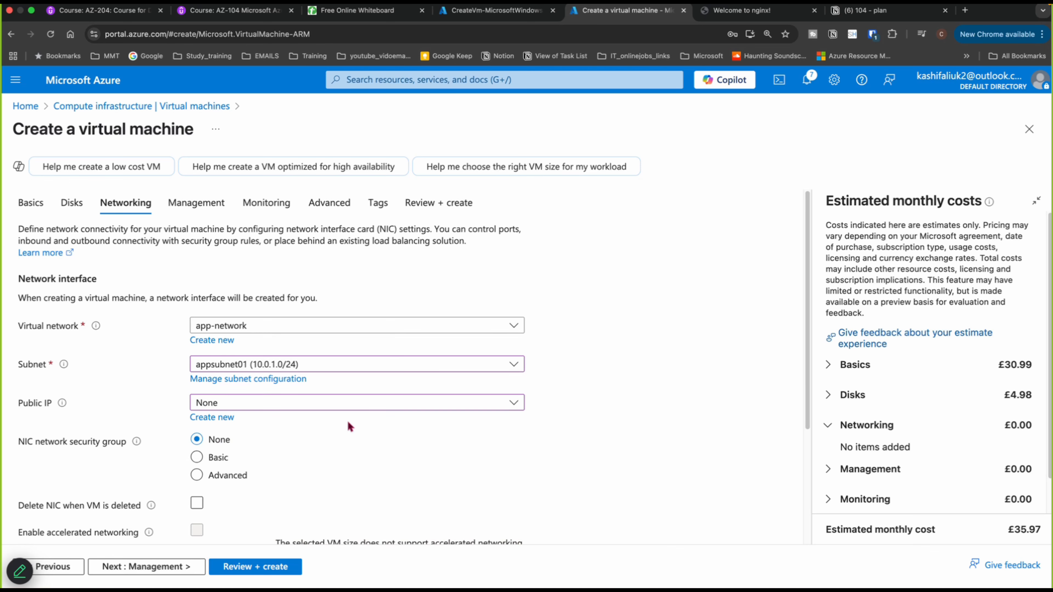
- Proceed through Management, Monitoring, Advanced and Tags to Review + create, with boot diagnostics disabled
{"action": "scroll", "coordinate": [550, 380], "scroll_direction": "down", "scroll_amount": 5}
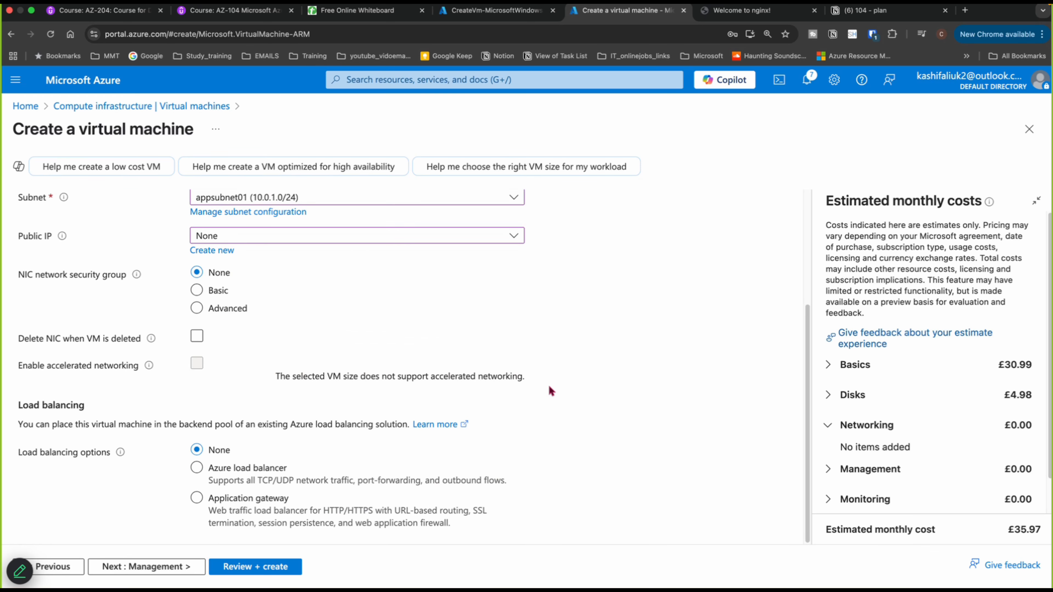
{"action": "left_click", "coordinate": [151, 567]}
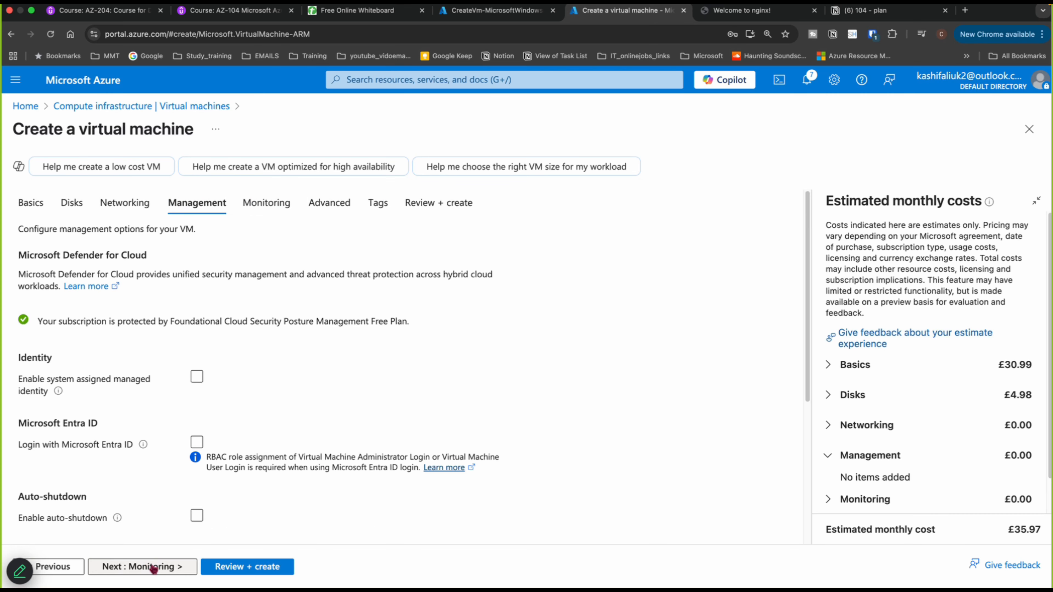
{"action": "left_click", "coordinate": [154, 568]}
{"action": "left_click", "coordinate": [197, 364]}
{"action": "left_click", "coordinate": [195, 448]}
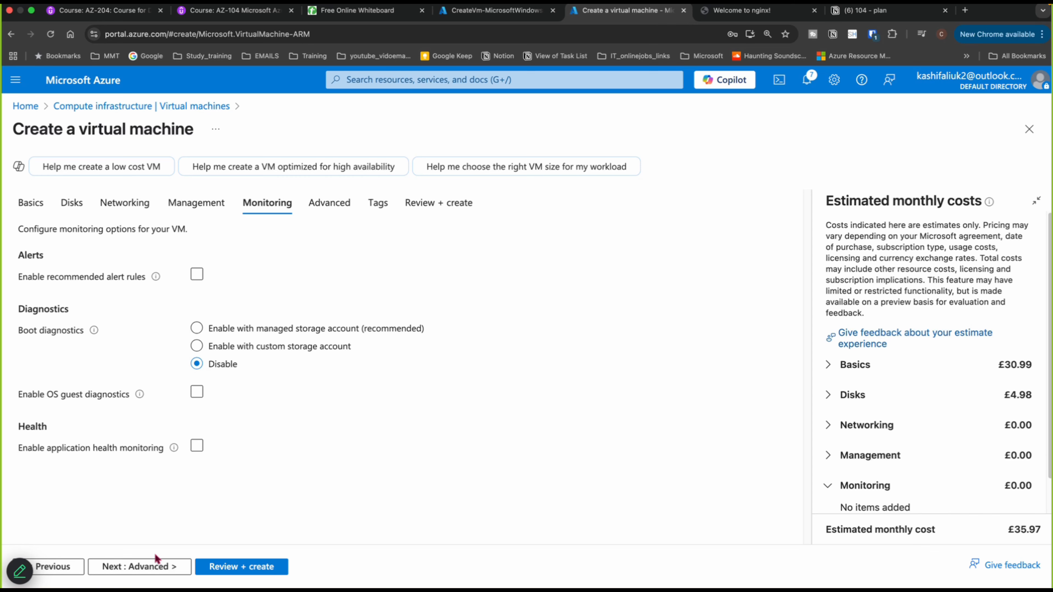
{"action": "left_click", "coordinate": [147, 566]}
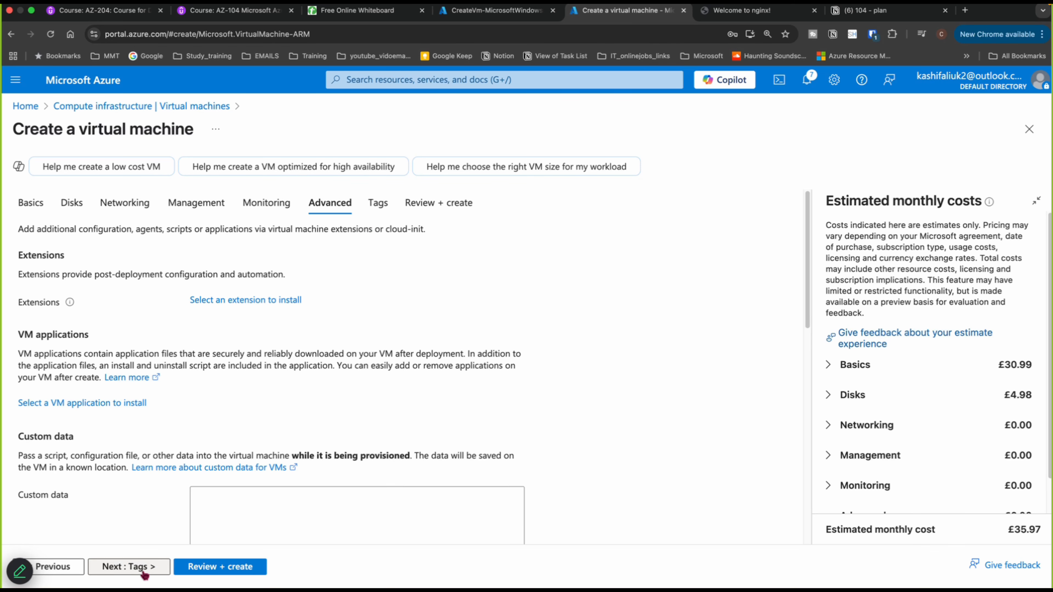
{"action": "left_click", "coordinate": [144, 569]}
{"action": "left_click", "coordinate": [253, 568]}
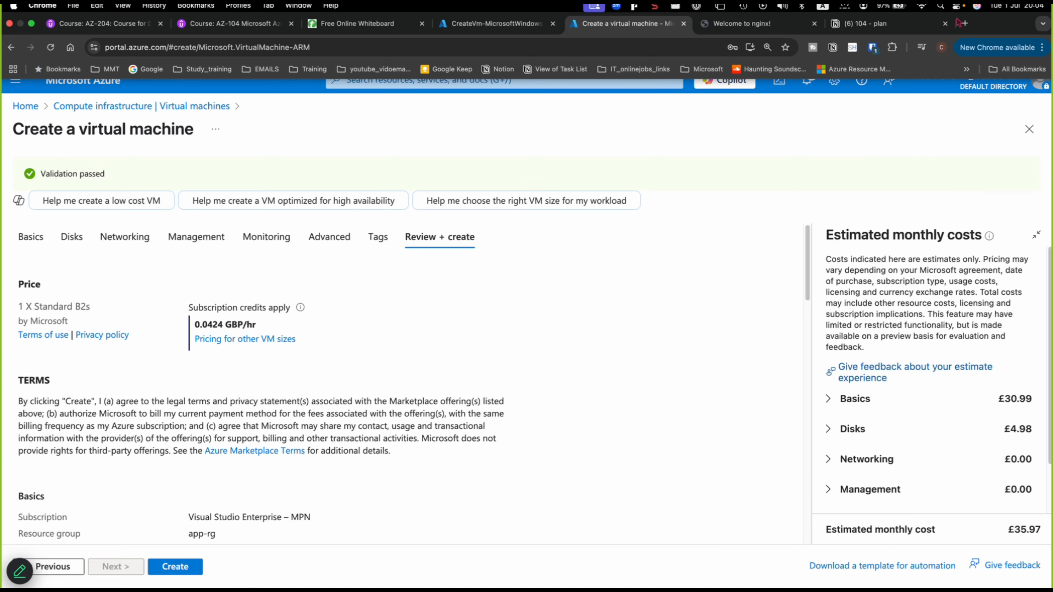
{"action": "left_click", "coordinate": [957, 6]}
{"action": "left_click", "coordinate": [647, 151]}
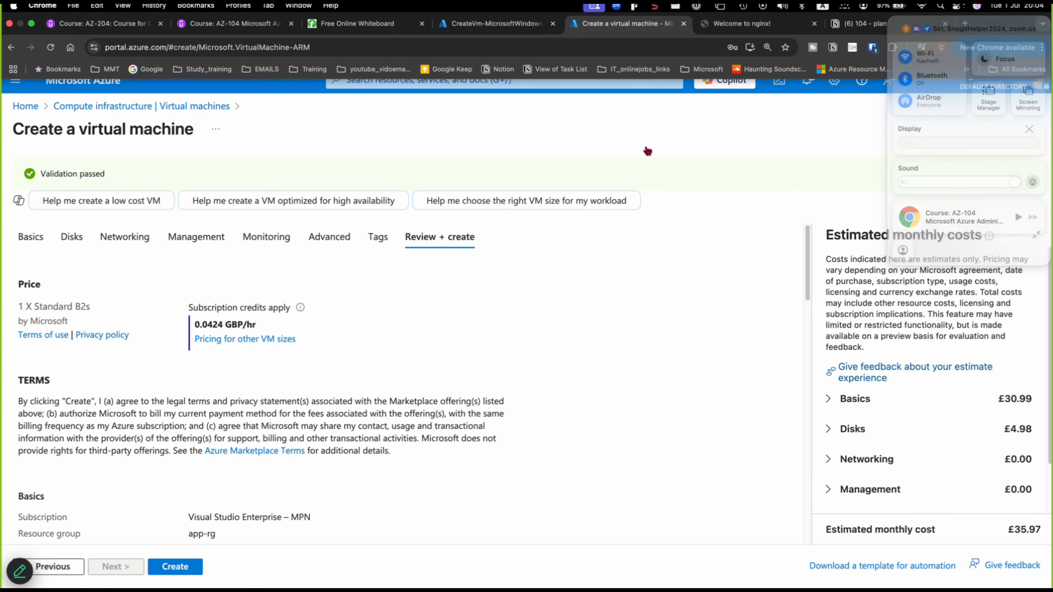
- Create the virtual machine, open the new VM from its deployment, and switch to the earlier deployment's tab
{"action": "left_click", "coordinate": [167, 565]}
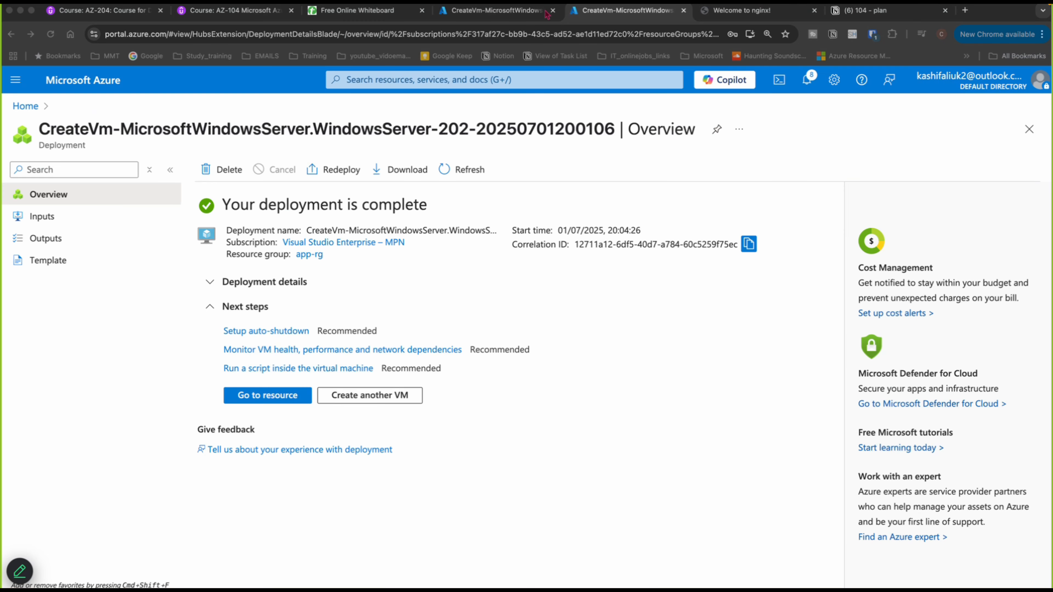
{"action": "left_click", "coordinate": [584, 6]}
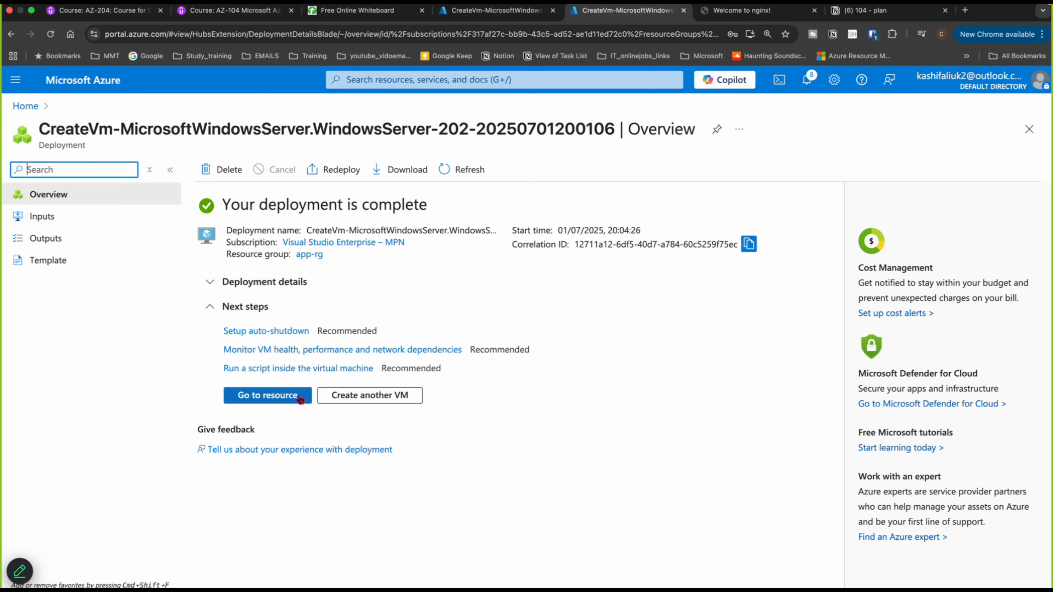
{"action": "left_click", "coordinate": [293, 397]}
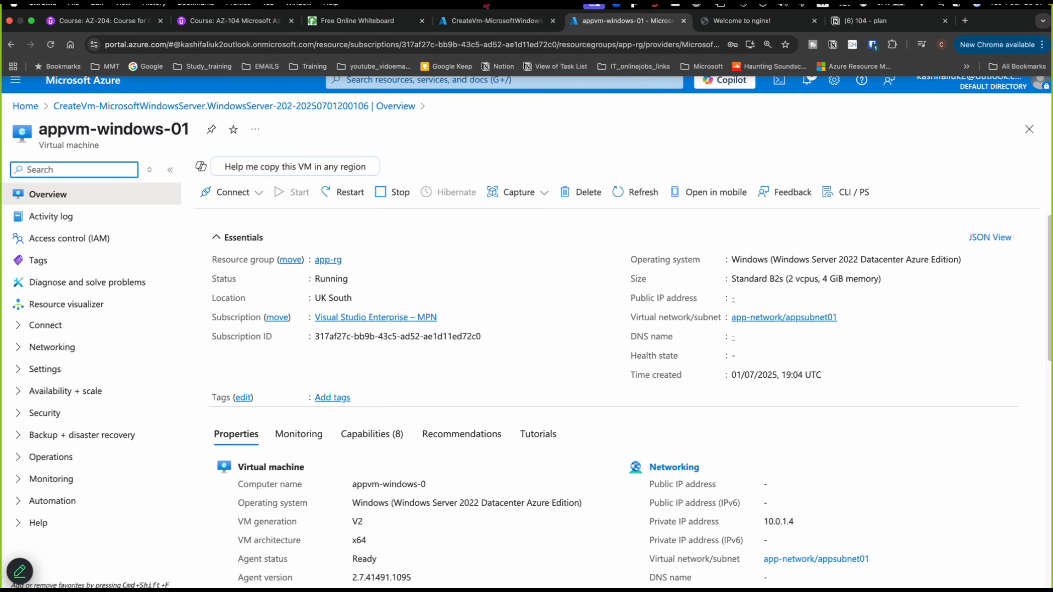
{"action": "left_click", "coordinate": [487, 23]}
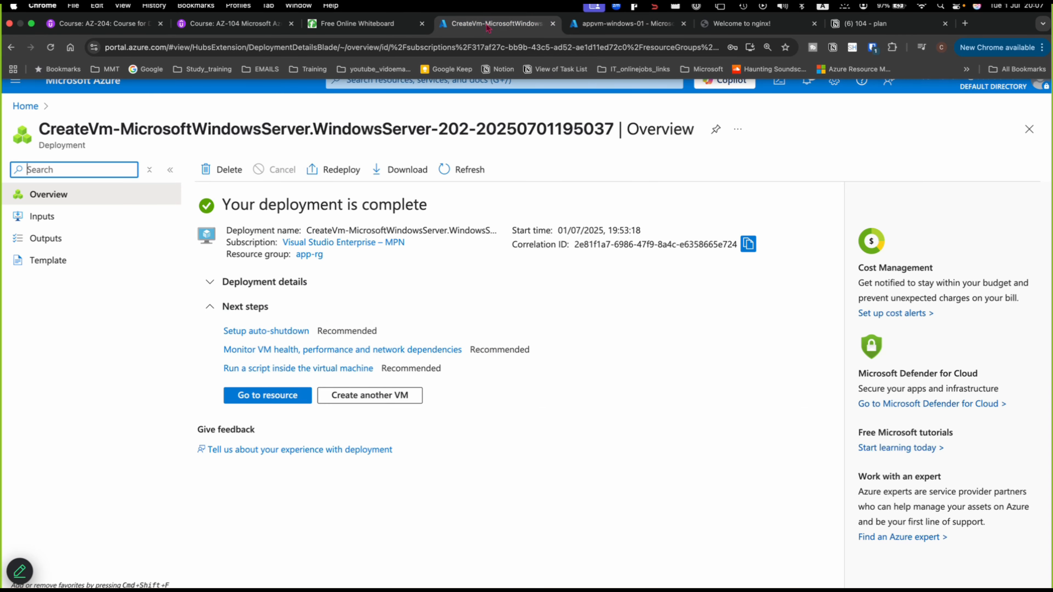
- Open webvm-windows-01 from its deployment and duplicate the appvm-windows-01 browser tab
{"action": "left_click", "coordinate": [266, 396]}
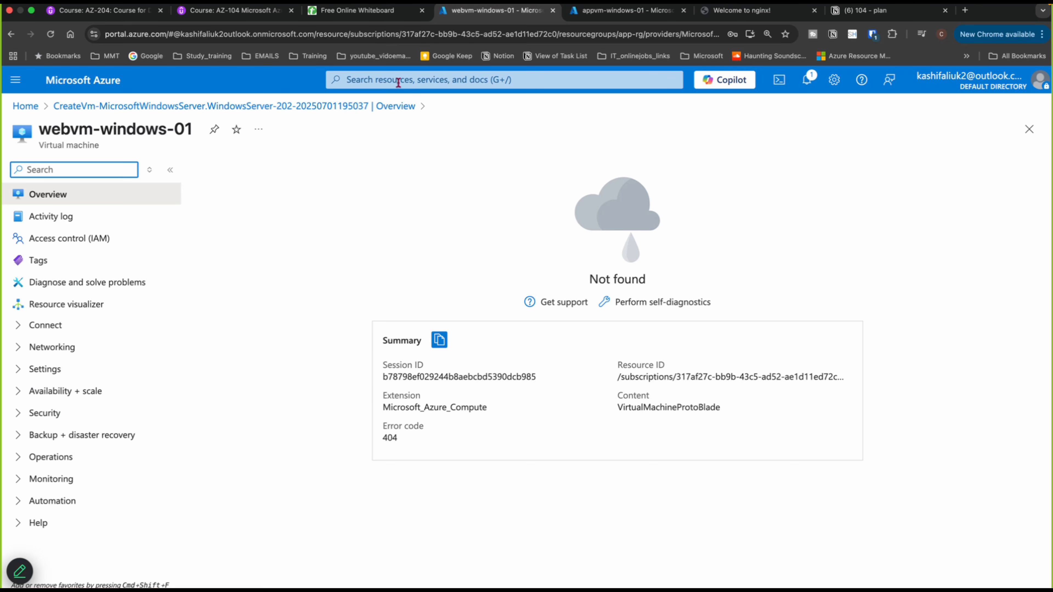
{"action": "right_click", "coordinate": [592, 14]}
{"action": "left_click", "coordinate": [609, 85]}
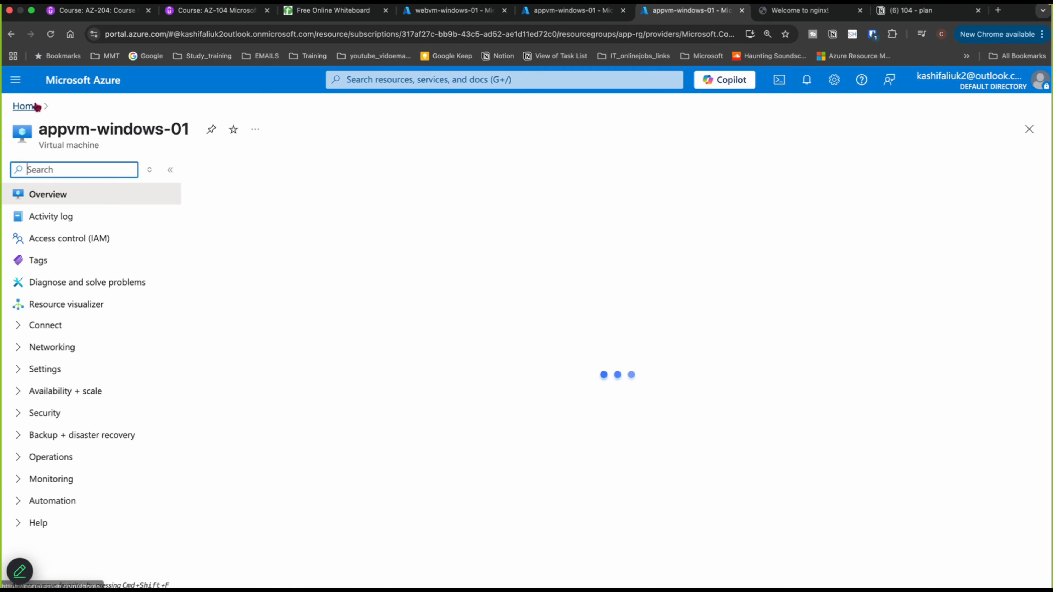
- Create a network security group named appsubnet in resource group app-rg
{"action": "left_click", "coordinate": [33, 106]}
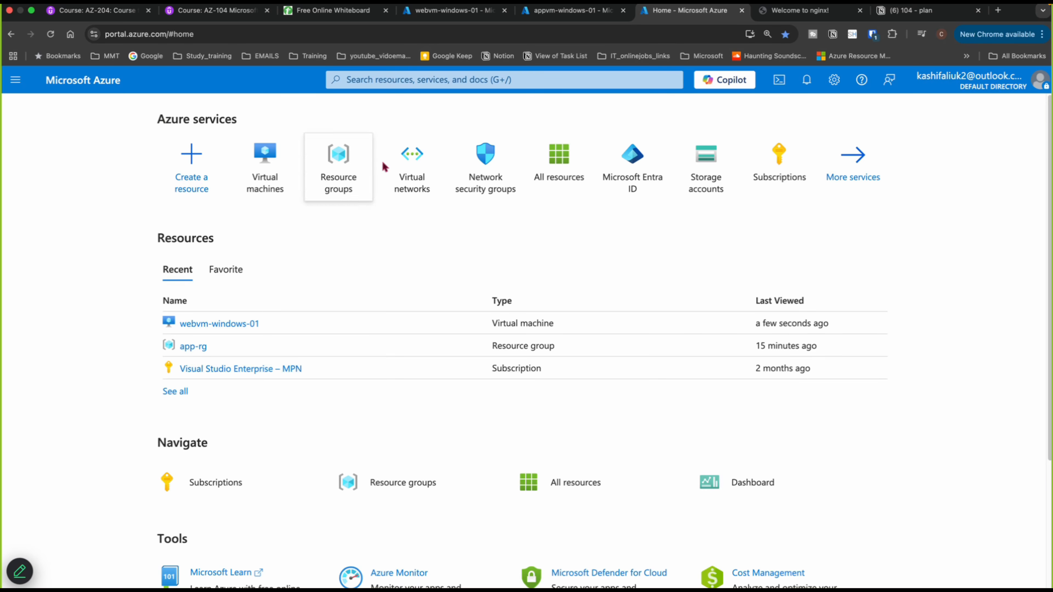
{"action": "left_click", "coordinate": [495, 188]}
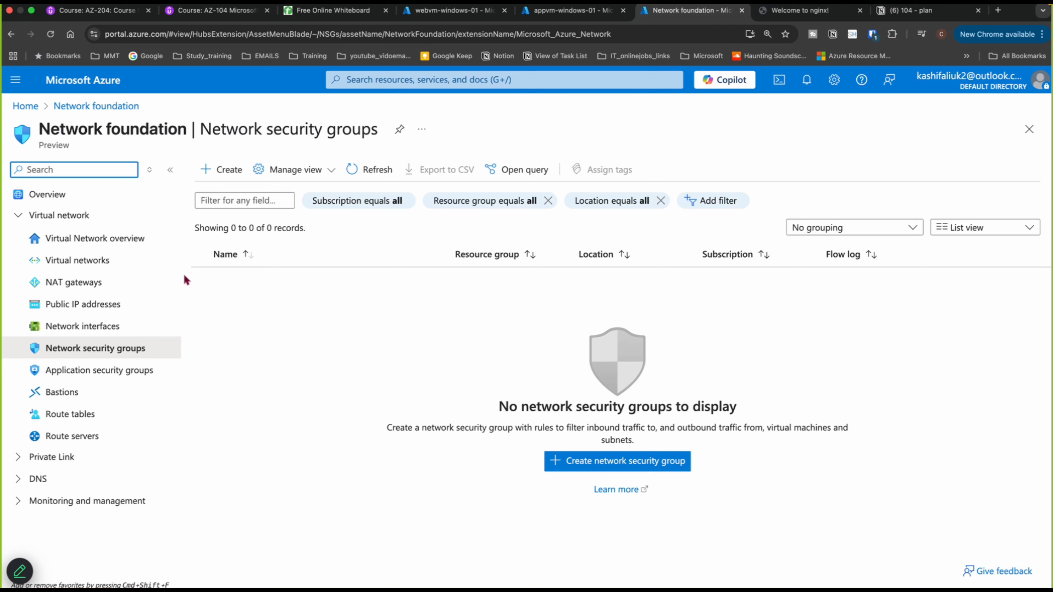
{"action": "left_click", "coordinate": [225, 173]}
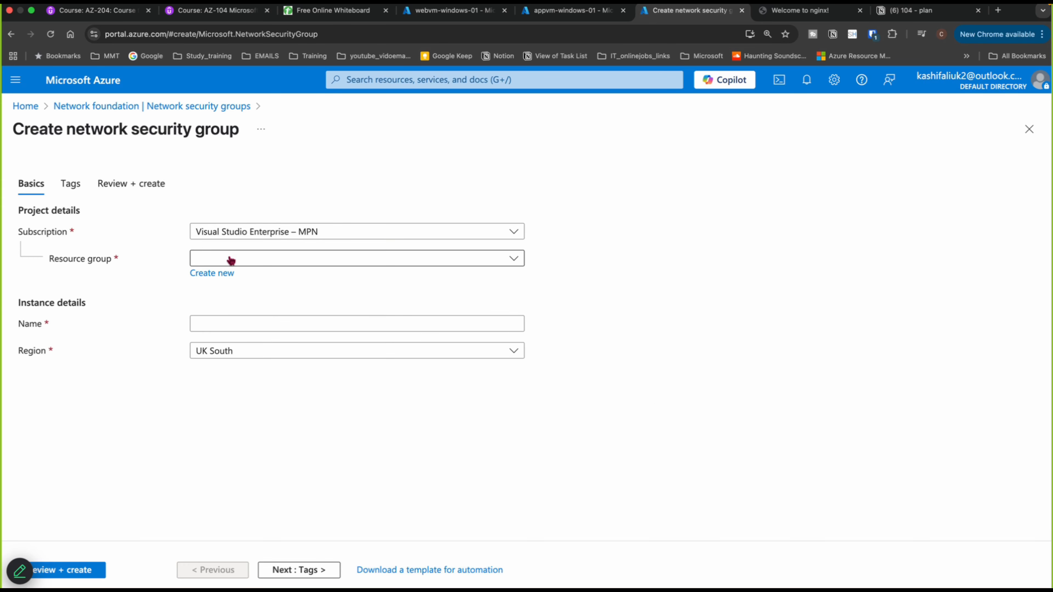
{"action": "left_click", "coordinate": [229, 258]}
{"action": "left_click", "coordinate": [222, 315]}
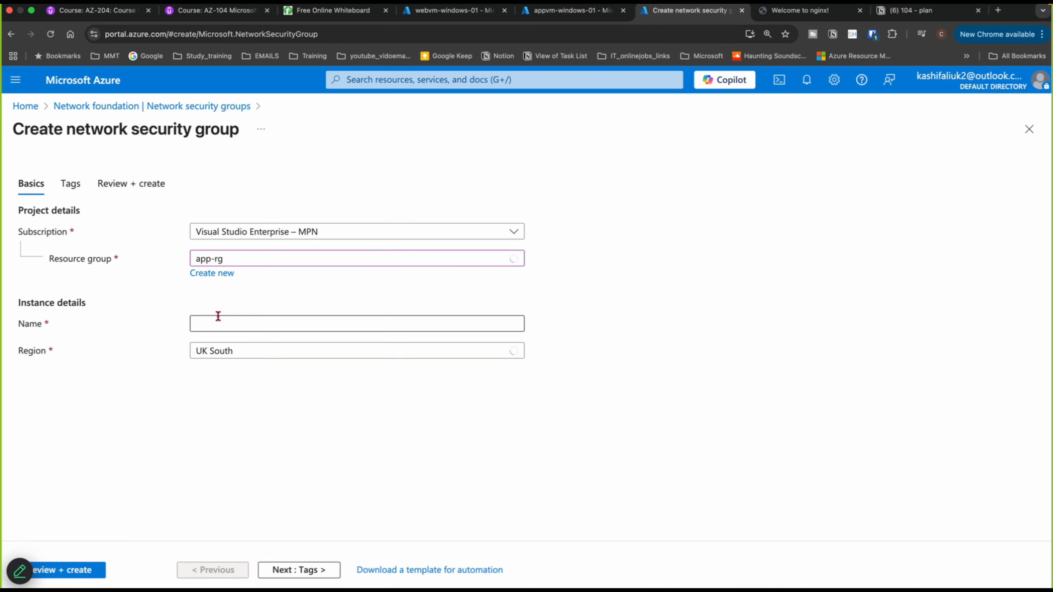
{"action": "left_click", "coordinate": [221, 322]}
{"action": "type", "text": "app"}
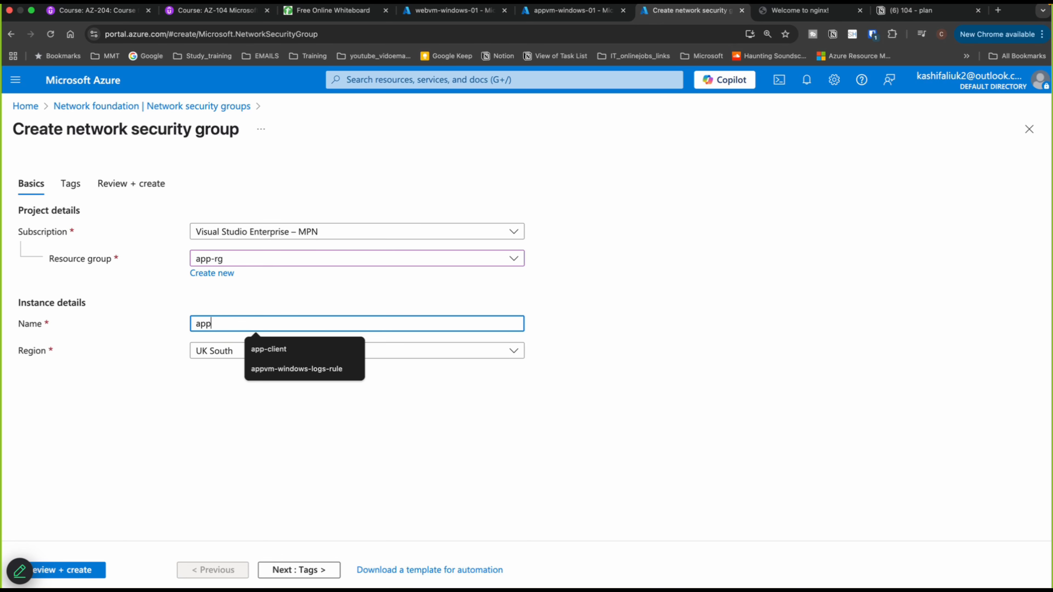
{"action": "type", "text": "subnet"}
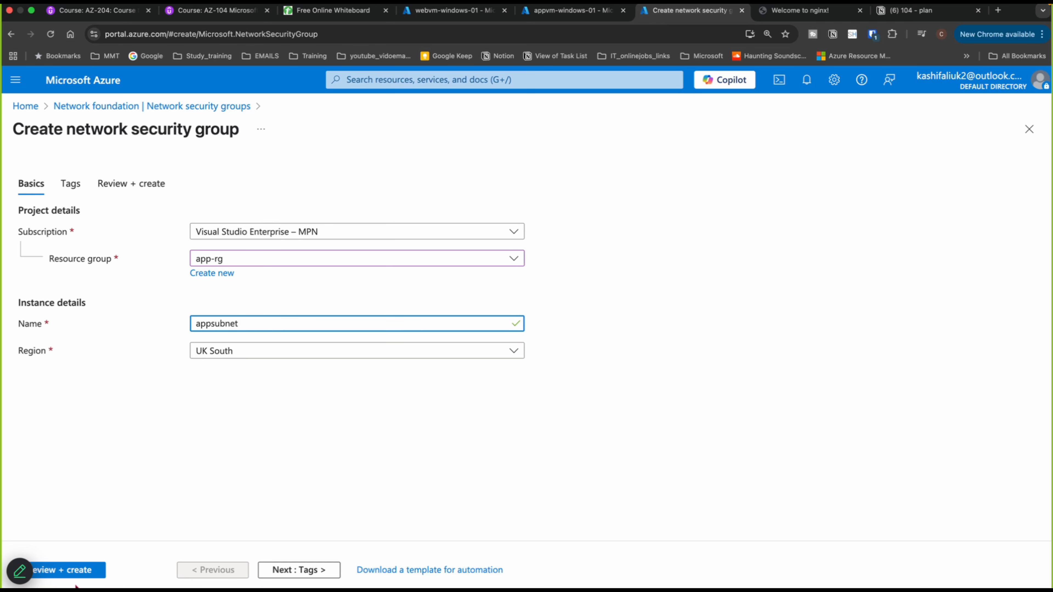
{"action": "left_click", "coordinate": [57, 575]}
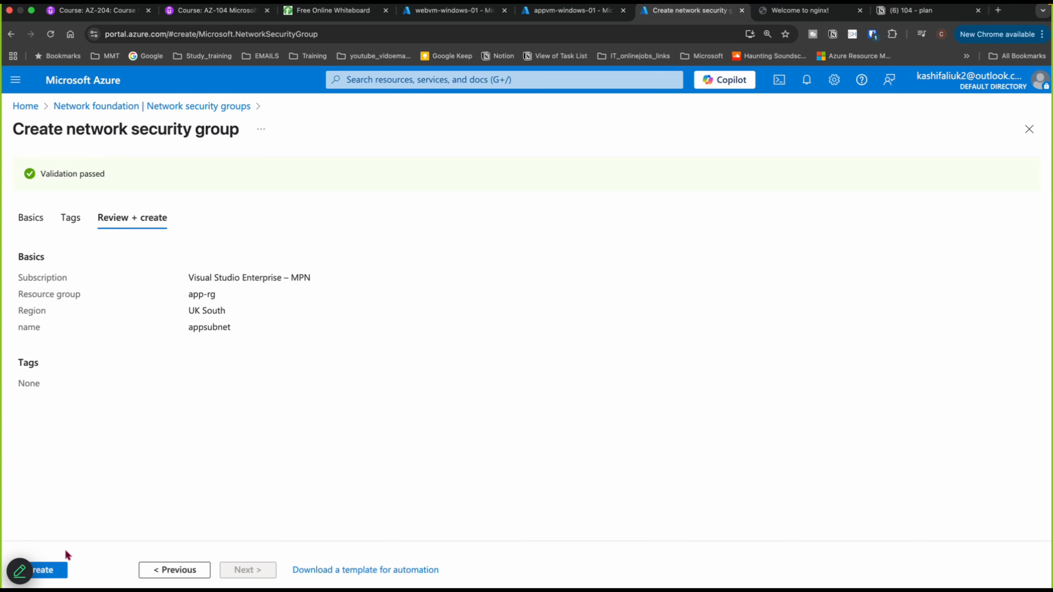
{"action": "left_click", "coordinate": [53, 573]}
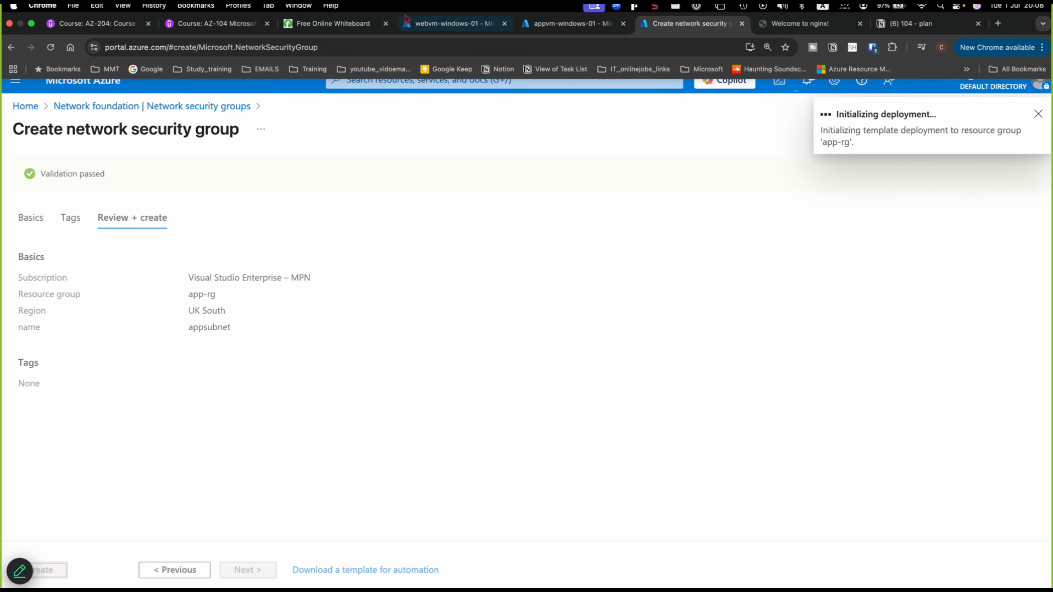
- Open webvm-windows-01's overview and copy its public IP address
{"action": "left_click", "coordinate": [429, 24]}
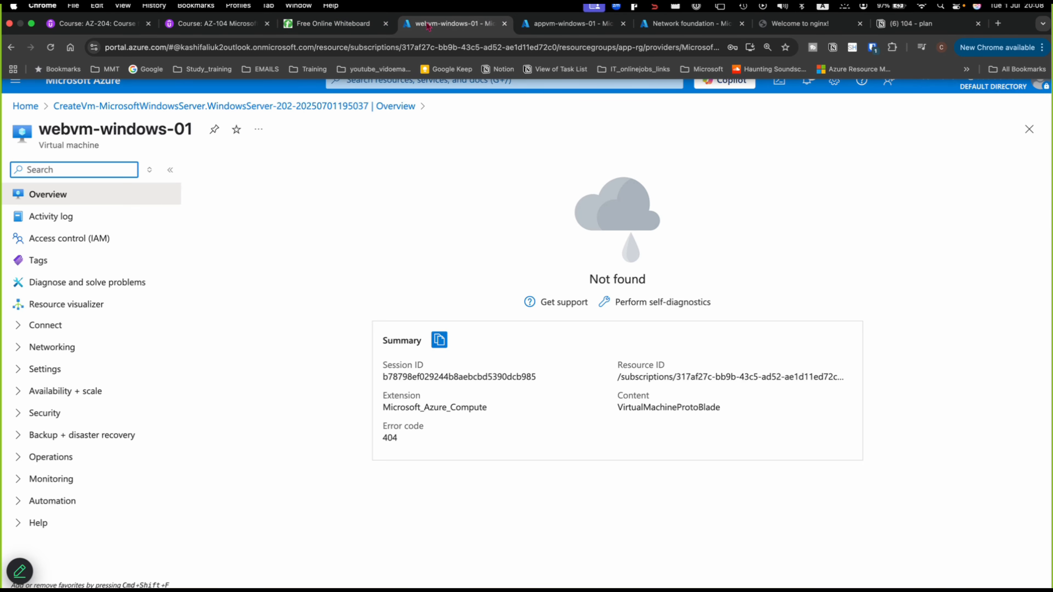
{"action": "left_click", "coordinate": [73, 192]}
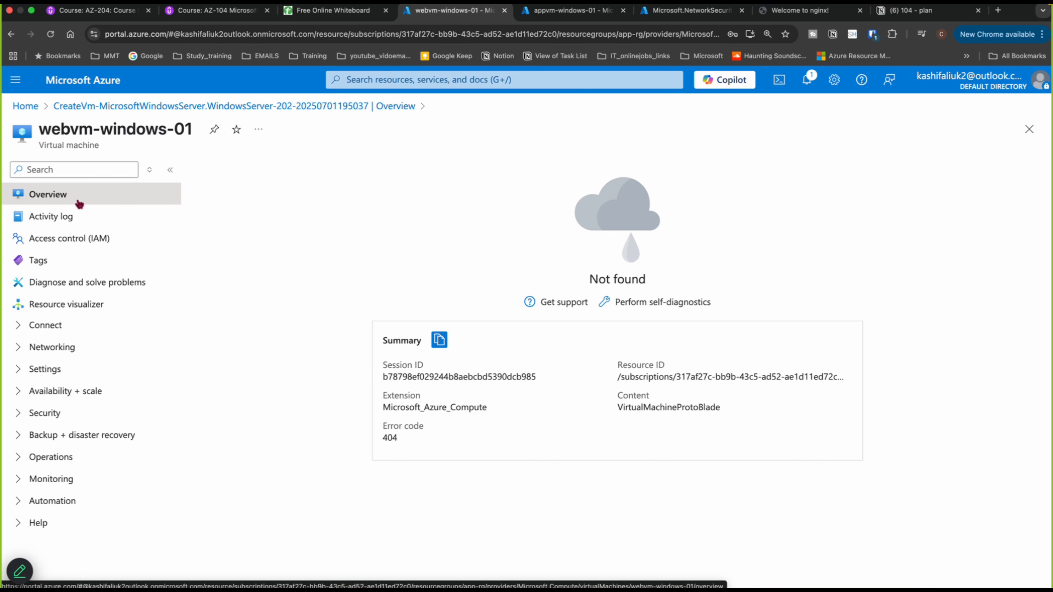
{"action": "left_click", "coordinate": [62, 217]}
{"action": "left_click", "coordinate": [51, 194]}
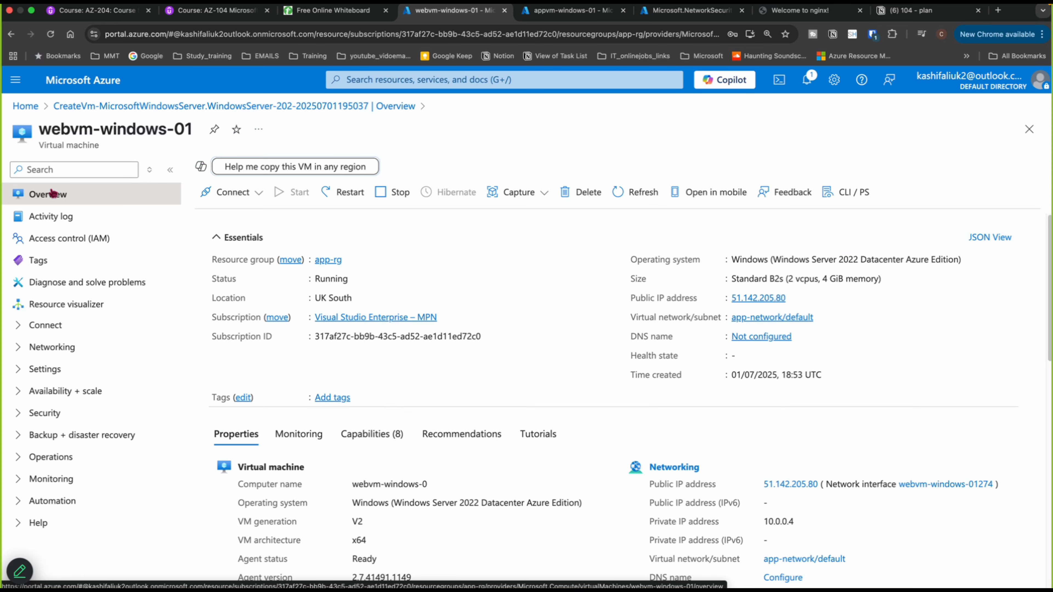
{"action": "left_click", "coordinate": [794, 298]}
- In Microsoft Remote Desktop, add a PC at 51.142.205.80 using the azureuser account
{"action": "mouse_move", "coordinate": [578, 581]}
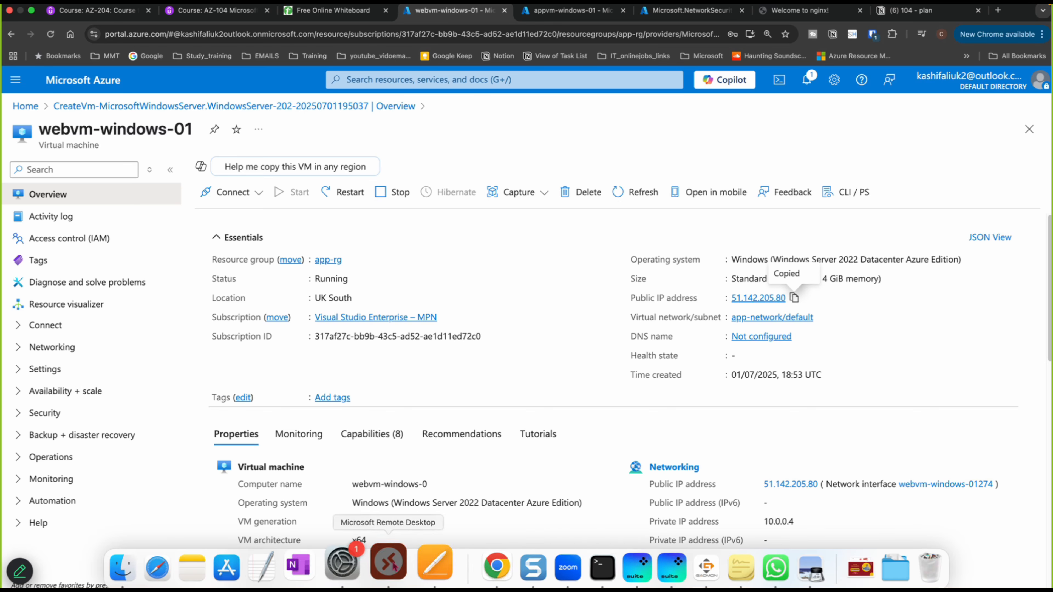
{"action": "left_click", "coordinate": [390, 564]}
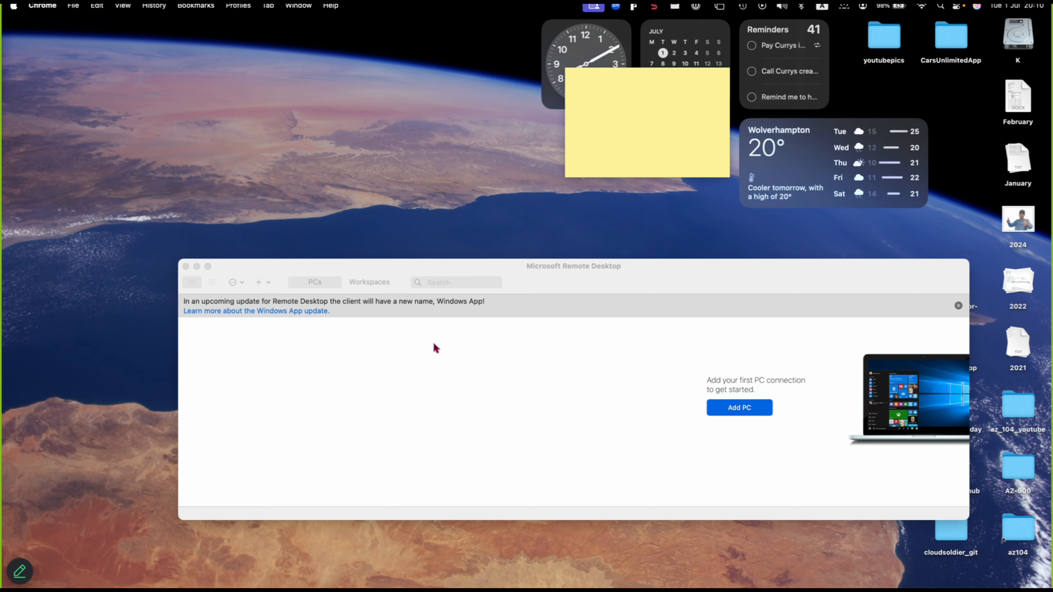
{"action": "left_click", "coordinate": [757, 407]}
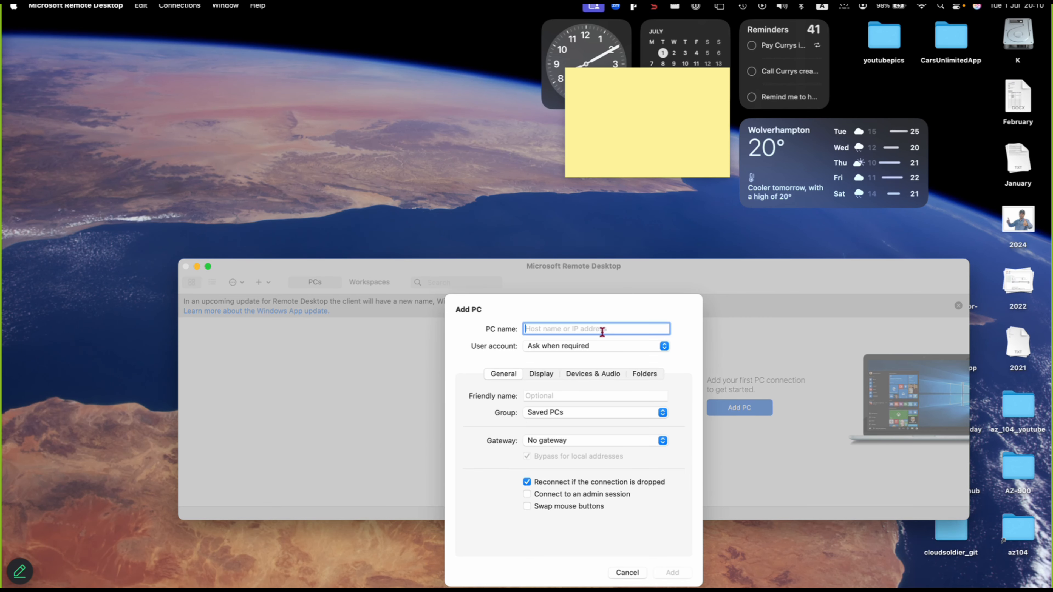
{"action": "type", "text": "web"}
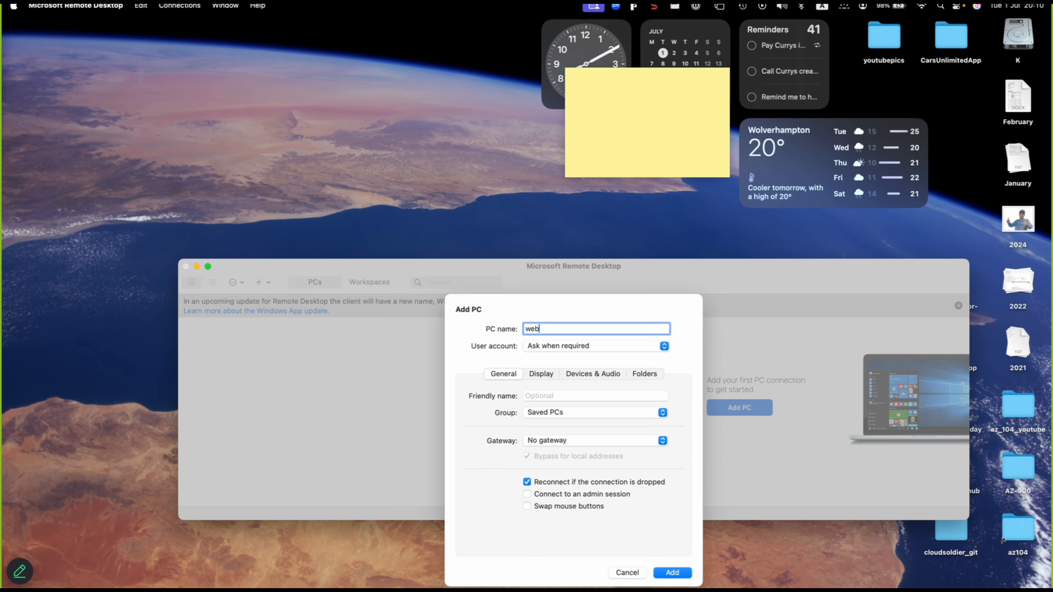
{"action": "type", "text": "vm-windows01"}
{"action": "left_click", "coordinate": [602, 351]}
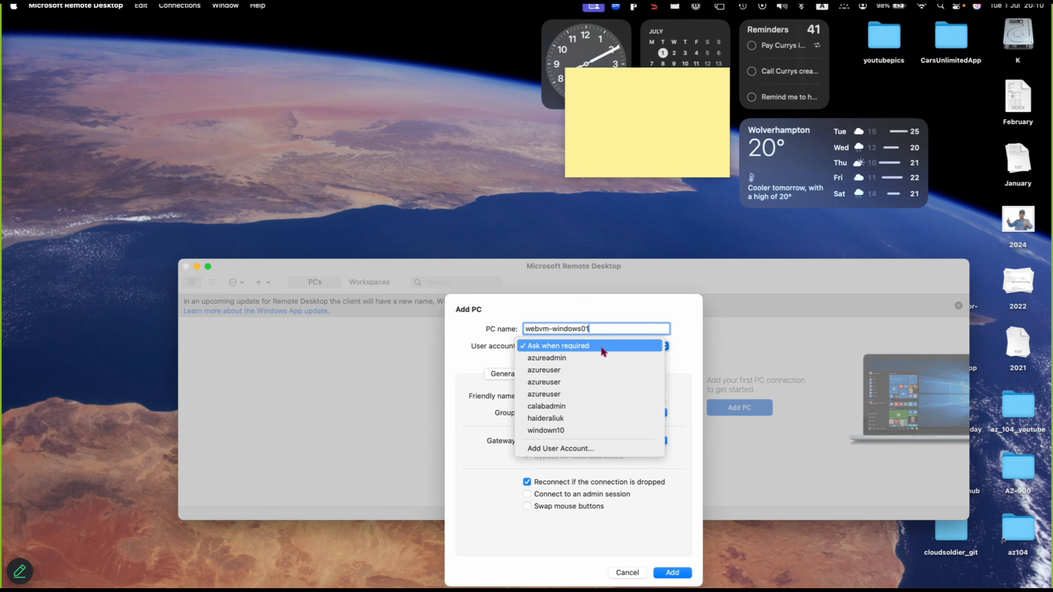
{"action": "left_click", "coordinate": [557, 371]}
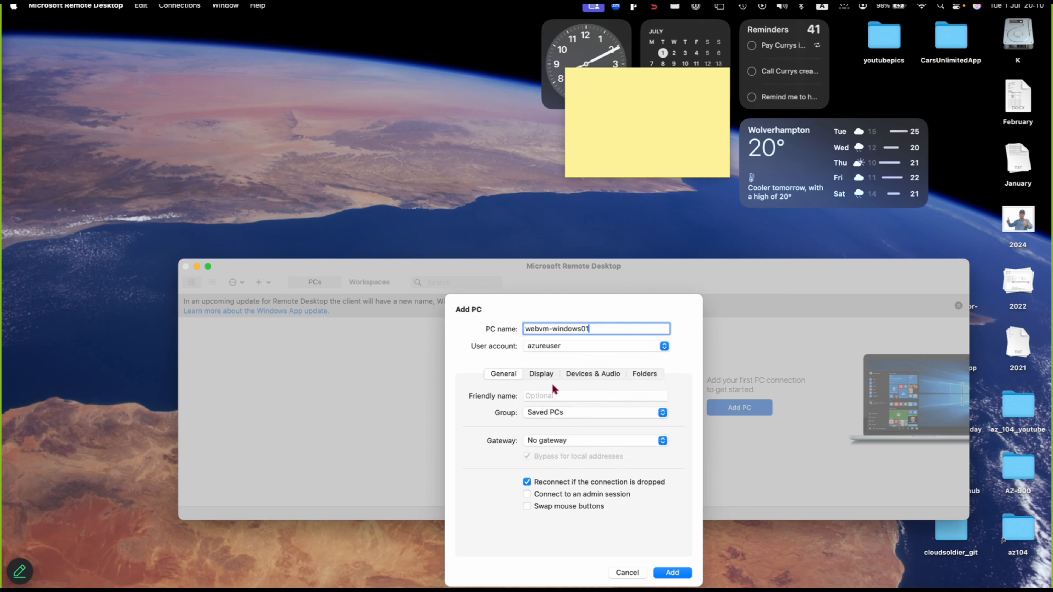
{"action": "left_click_drag", "start_coordinate": [597, 329], "coordinate": [513, 330]}
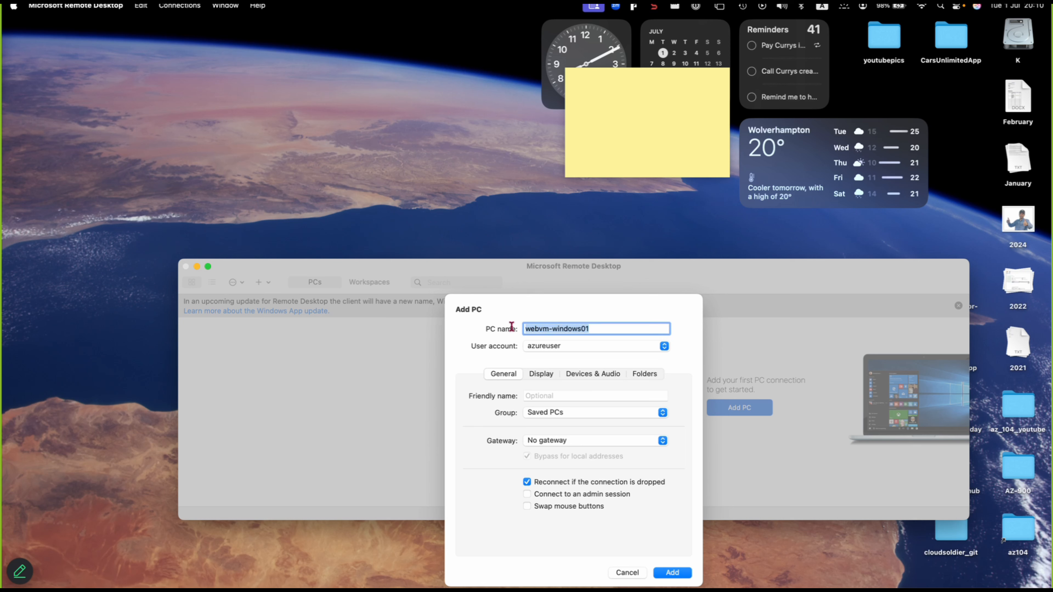
{"action": "key", "text": "super+v"}
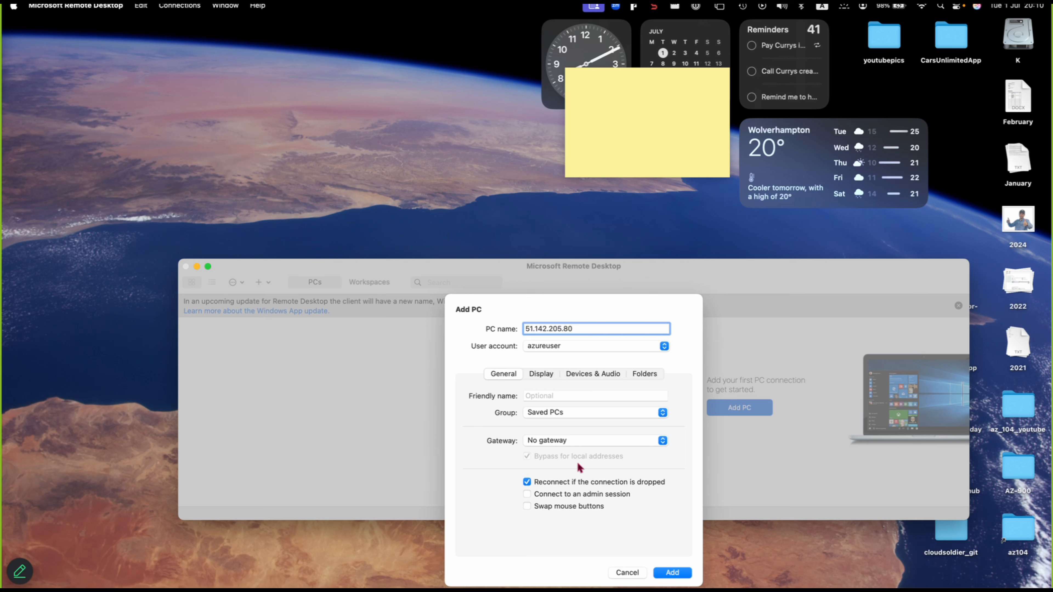
{"action": "left_click", "coordinate": [664, 576]}
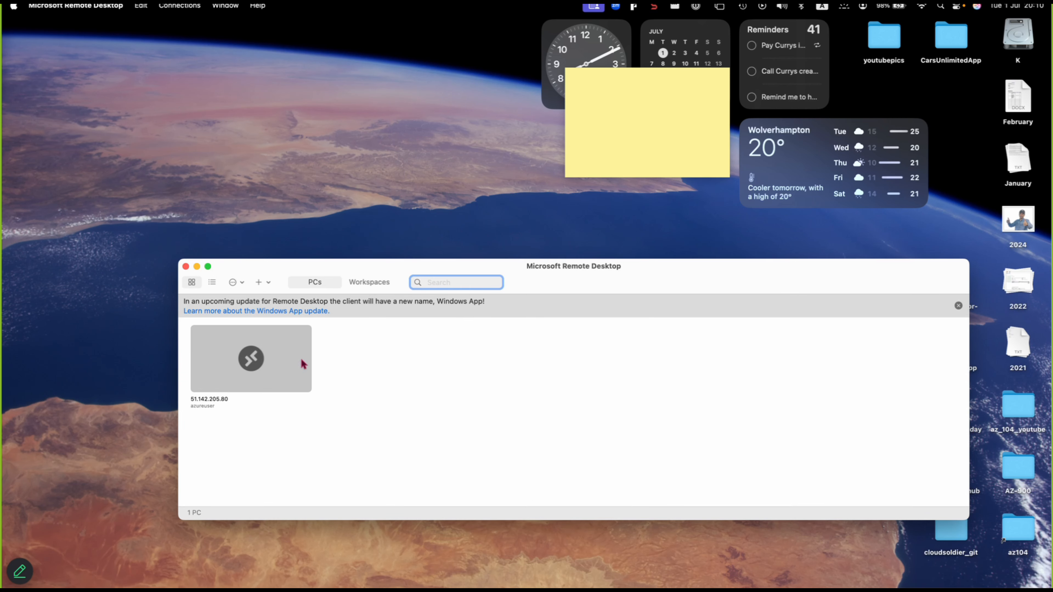
- Try twice to connect to the 51.142.205.80 PC, closing the connection error each time
{"action": "right_click", "coordinate": [255, 336]}
{"action": "left_click", "coordinate": [275, 341]}
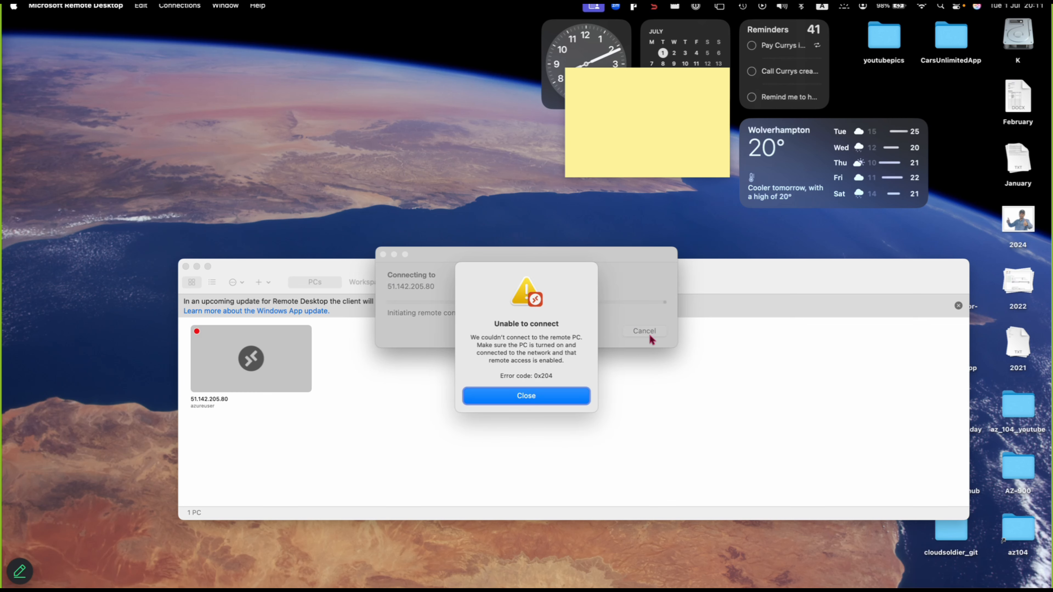
{"action": "left_click", "coordinate": [567, 394]}
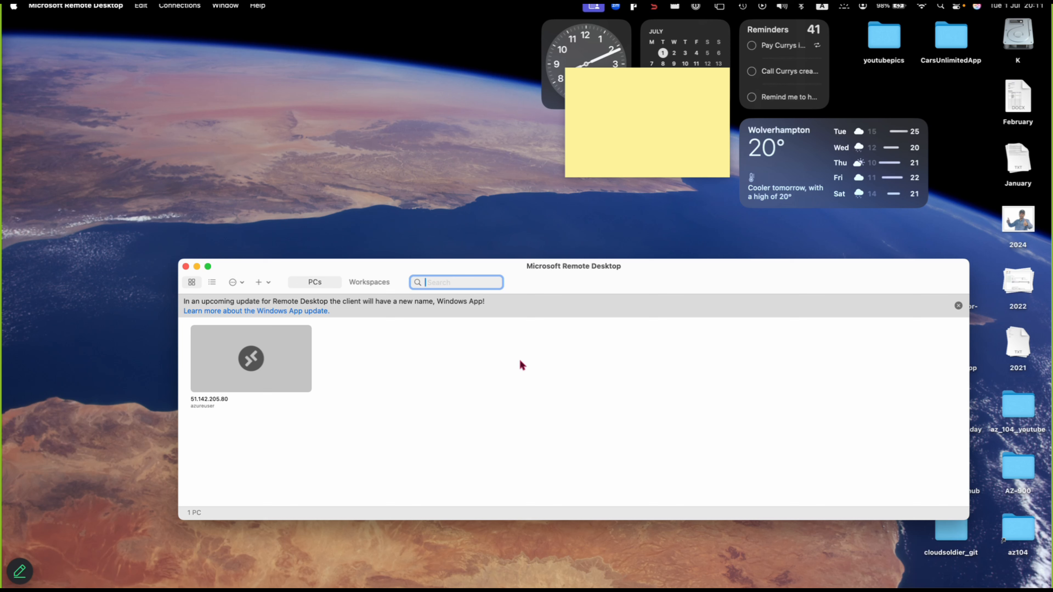
{"action": "right_click", "coordinate": [271, 358]}
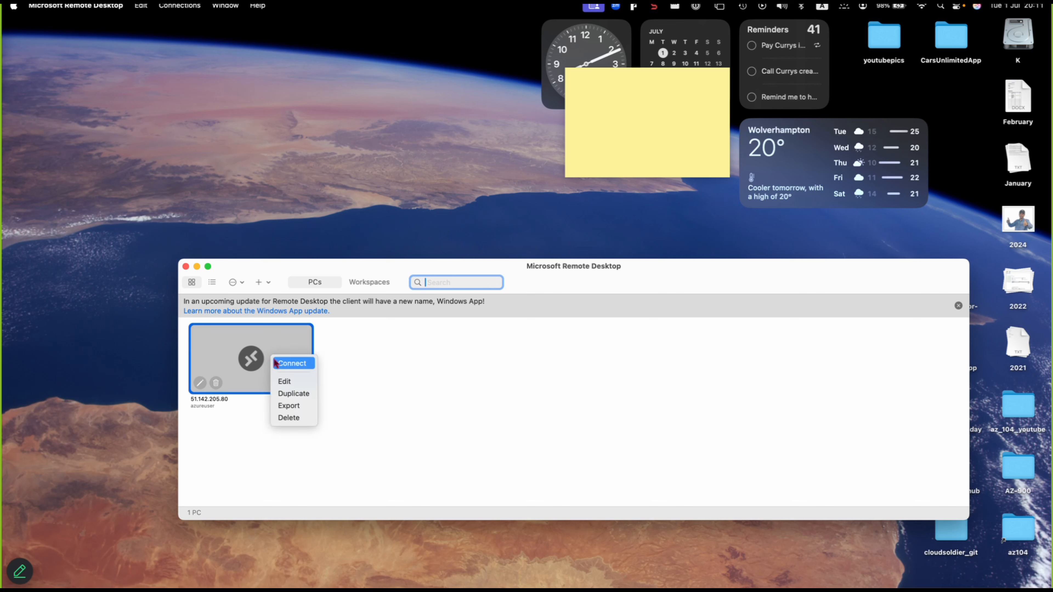
{"action": "left_click", "coordinate": [278, 364]}
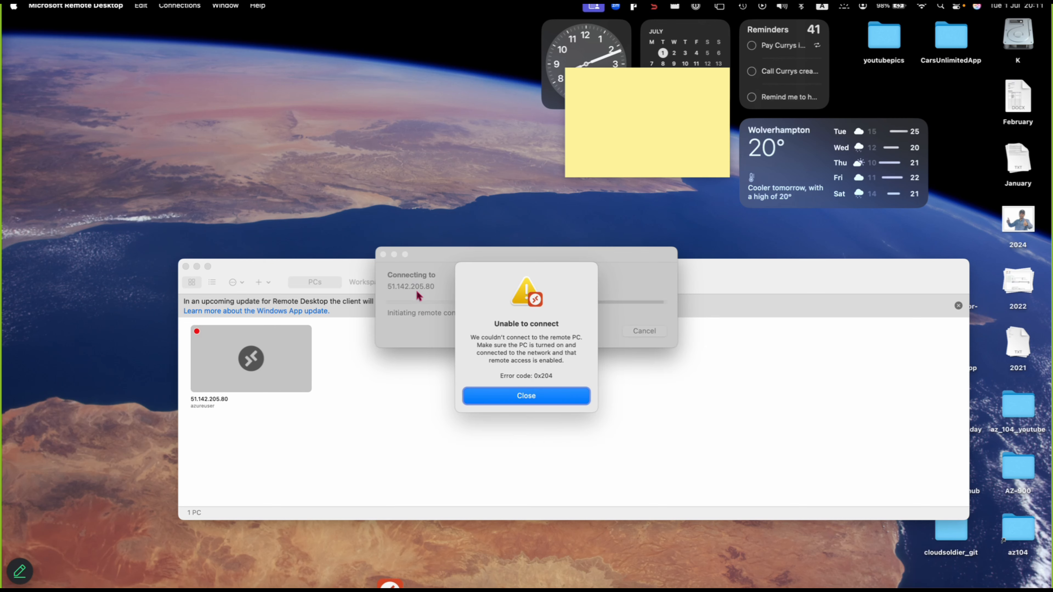
{"action": "left_click", "coordinate": [513, 396]}
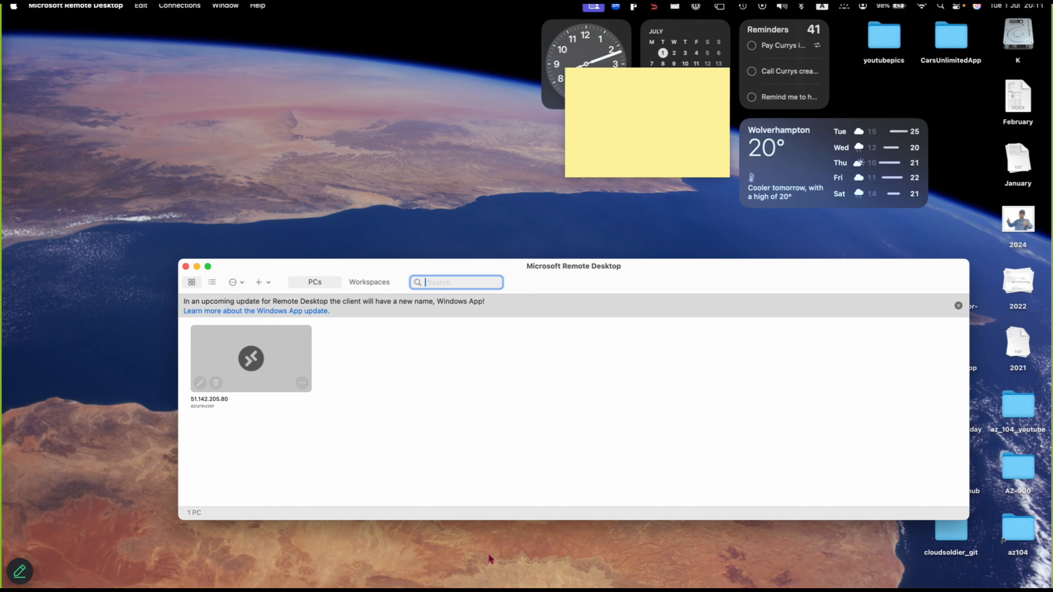
- Return to the Azure portal and open webvm-windows-01's network settings
{"action": "mouse_move", "coordinate": [506, 588]}
{"action": "mouse_move", "coordinate": [469, 587]}
{"action": "left_click", "coordinate": [471, 565]}
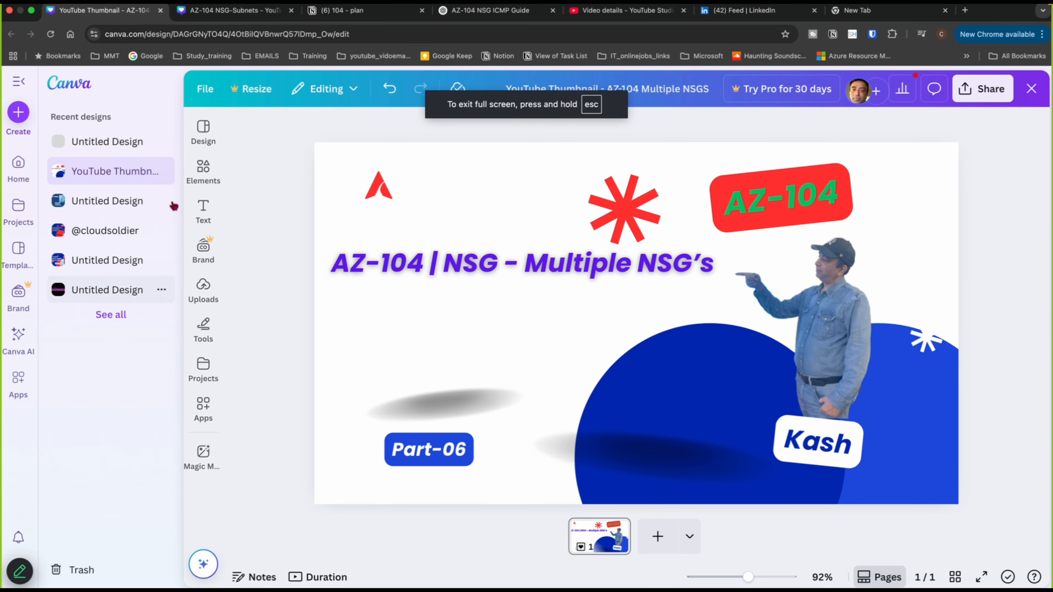
{"action": "left_click", "coordinate": [31, 14]}
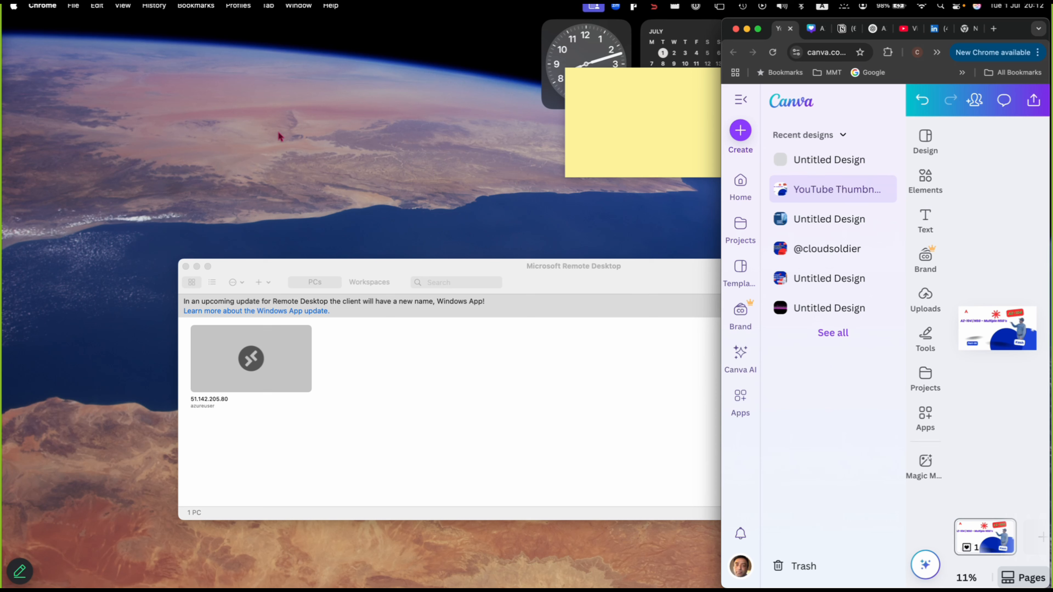
{"action": "left_click_drag", "start_coordinate": [274, 120], "coordinate": [236, 5]}
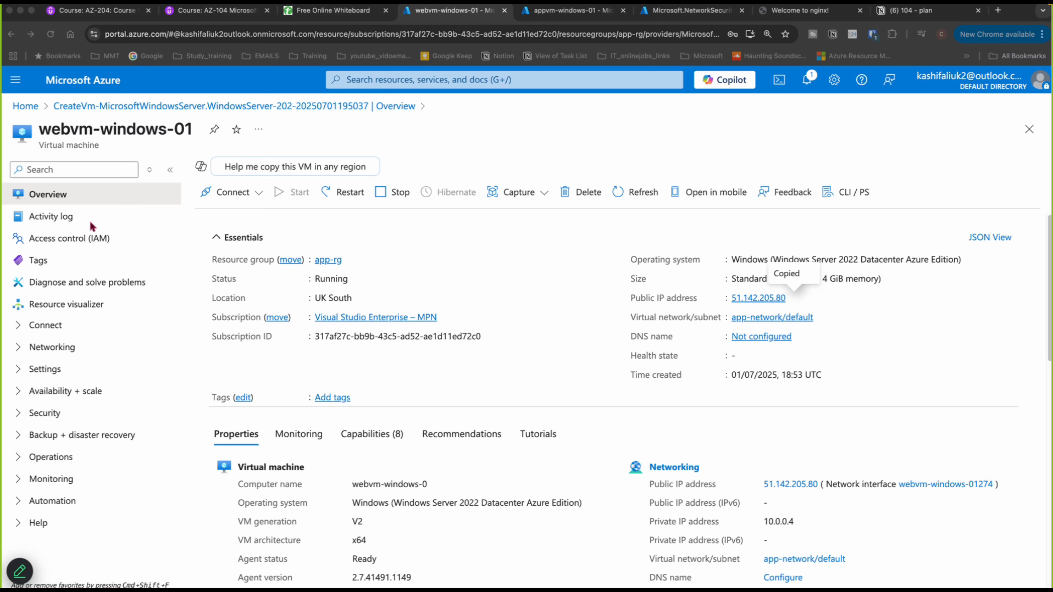
{"action": "left_click", "coordinate": [17, 349]}
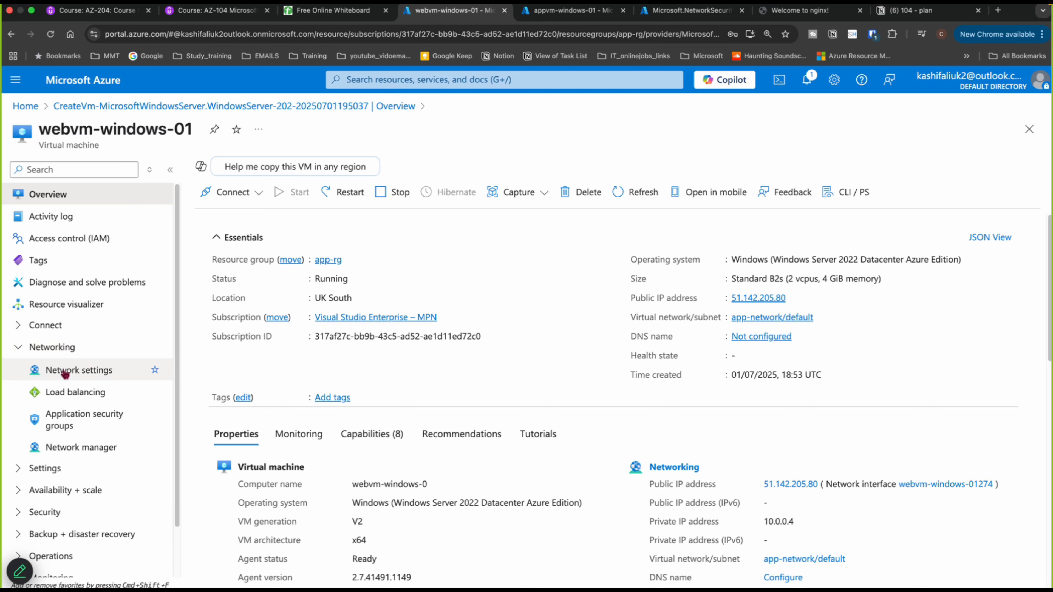
{"action": "left_click", "coordinate": [59, 370]}
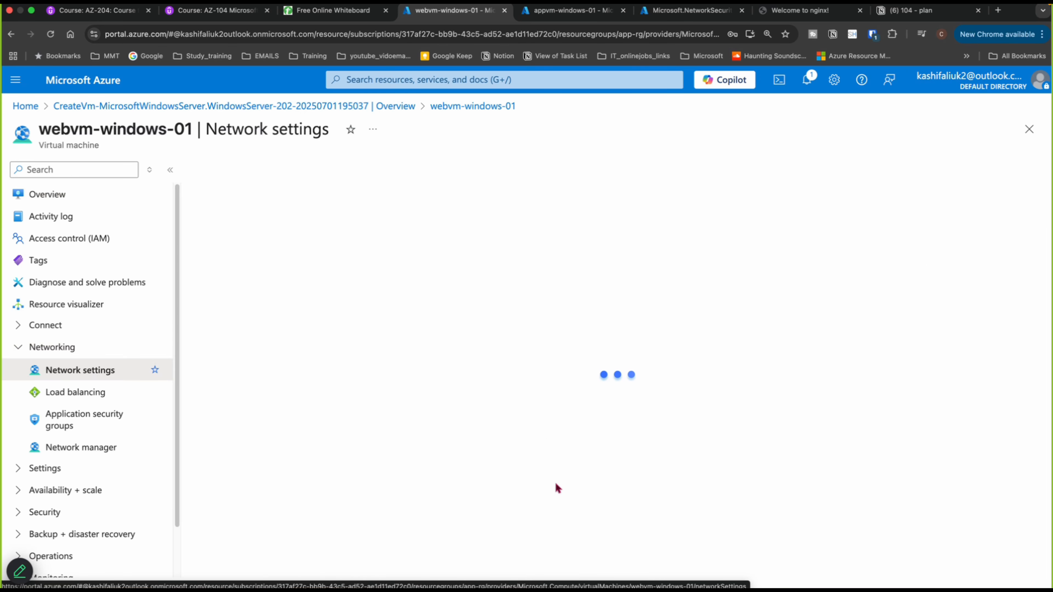
- Examine the network interface's essentials and port rules, and switch to the network security group deployment's tab
{"action": "scroll", "coordinate": [519, 461], "scroll_direction": "down", "scroll_amount": 3}
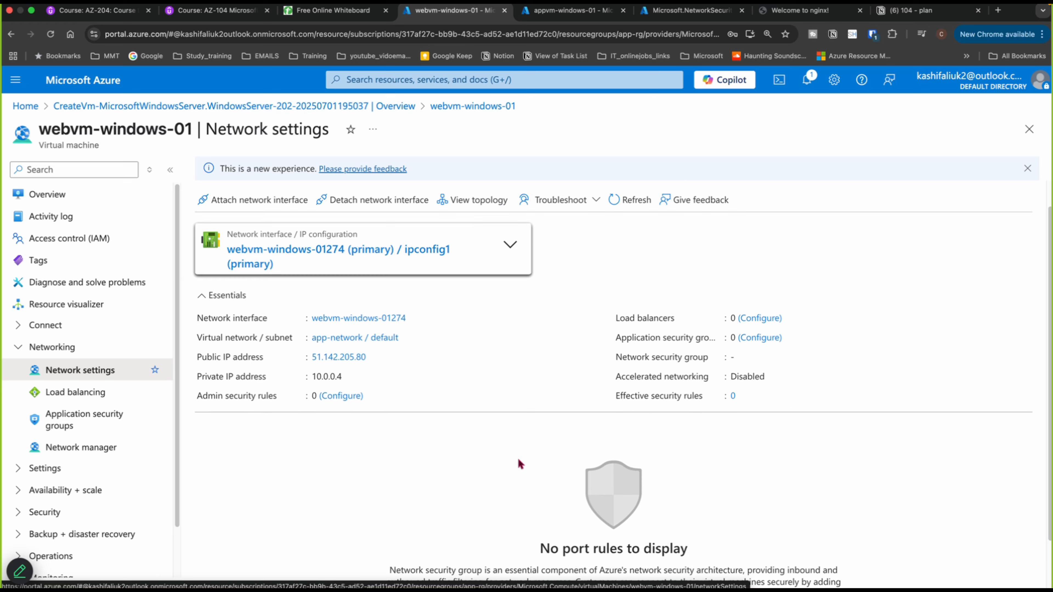
{"action": "scroll", "coordinate": [493, 453], "scroll_direction": "up", "scroll_amount": 3}
{"action": "scroll", "coordinate": [485, 454], "scroll_direction": "down", "scroll_amount": 3}
{"action": "scroll", "coordinate": [484, 457], "scroll_direction": "up", "scroll_amount": 3}
{"action": "scroll", "coordinate": [482, 459], "scroll_direction": "down", "scroll_amount": 2}
{"action": "scroll", "coordinate": [479, 458], "scroll_direction": "down", "scroll_amount": 1}
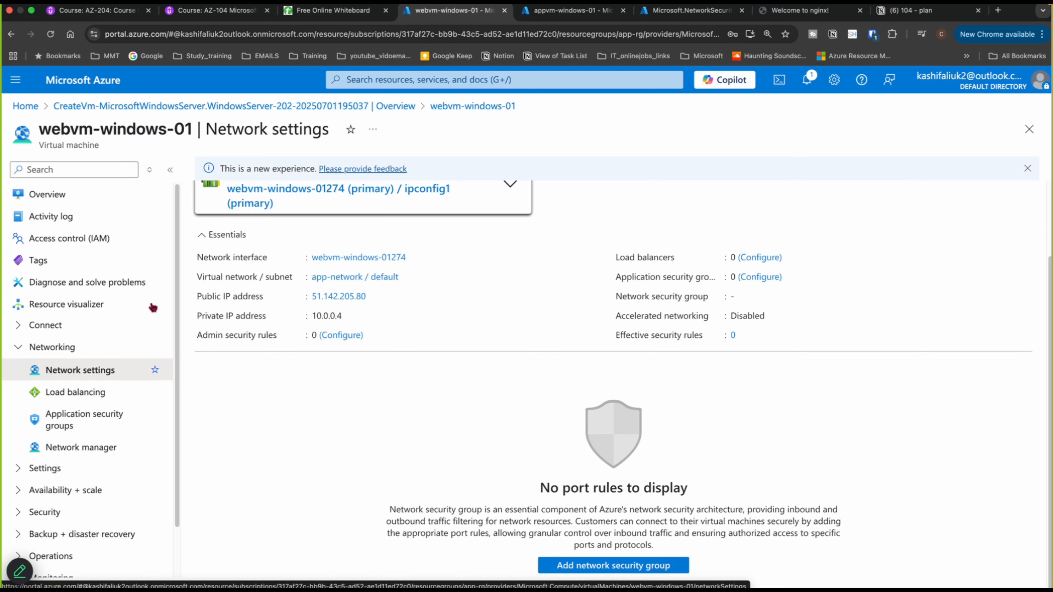
{"action": "left_click", "coordinate": [690, 11]}
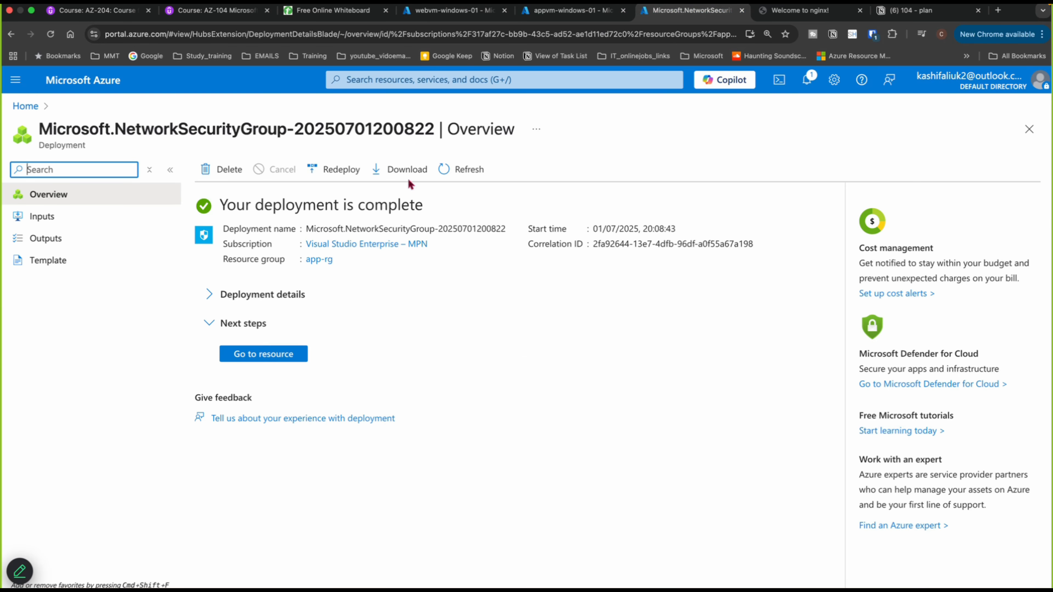
- Open the appsubnet security group's inbound security rules and start a new rule with source My IP address
{"action": "left_click", "coordinate": [275, 355]}
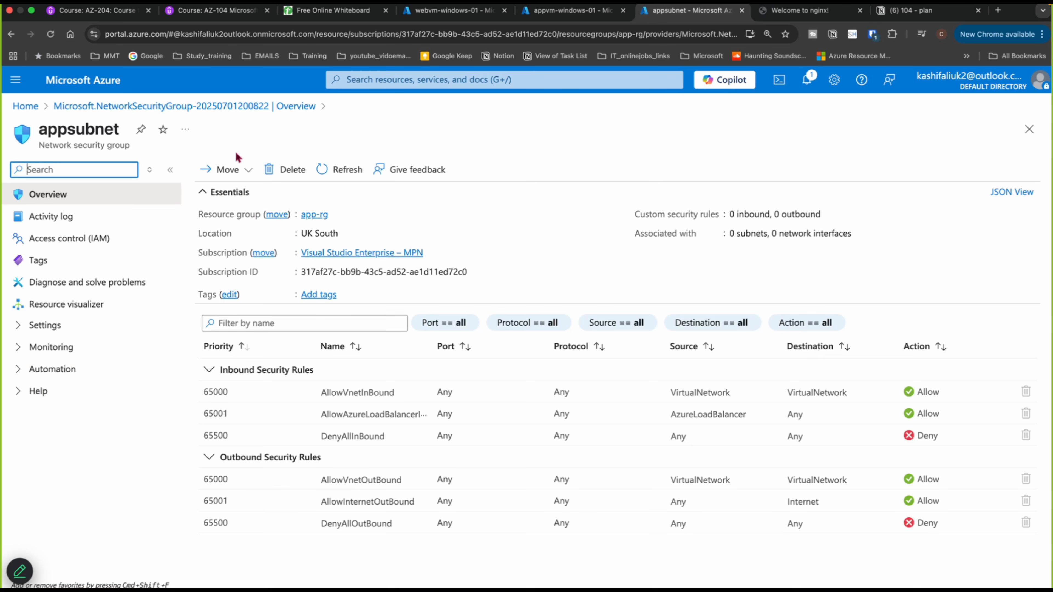
{"action": "left_click", "coordinate": [19, 329]}
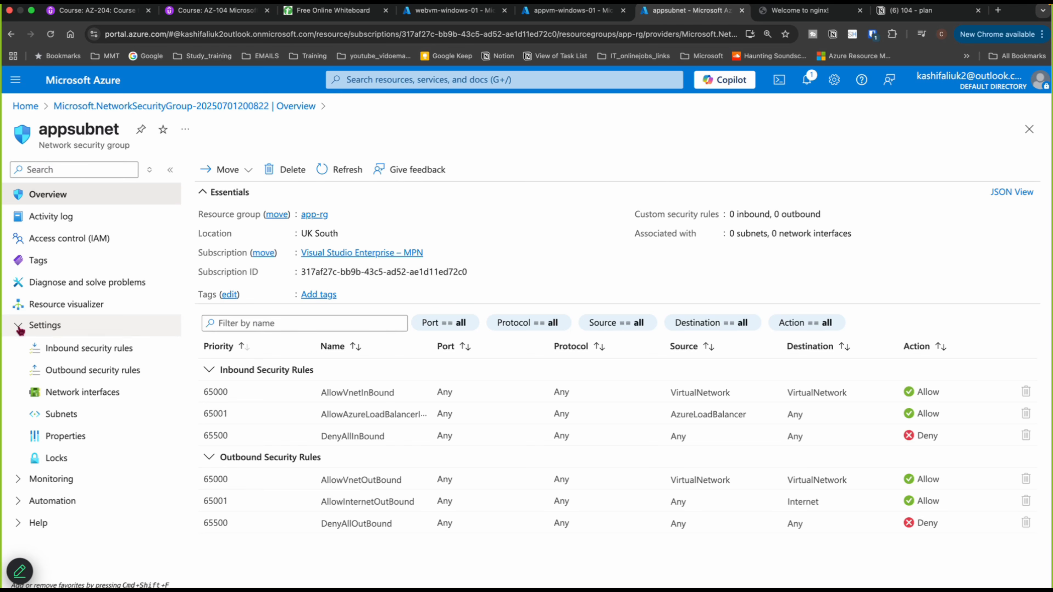
{"action": "left_click", "coordinate": [63, 353]}
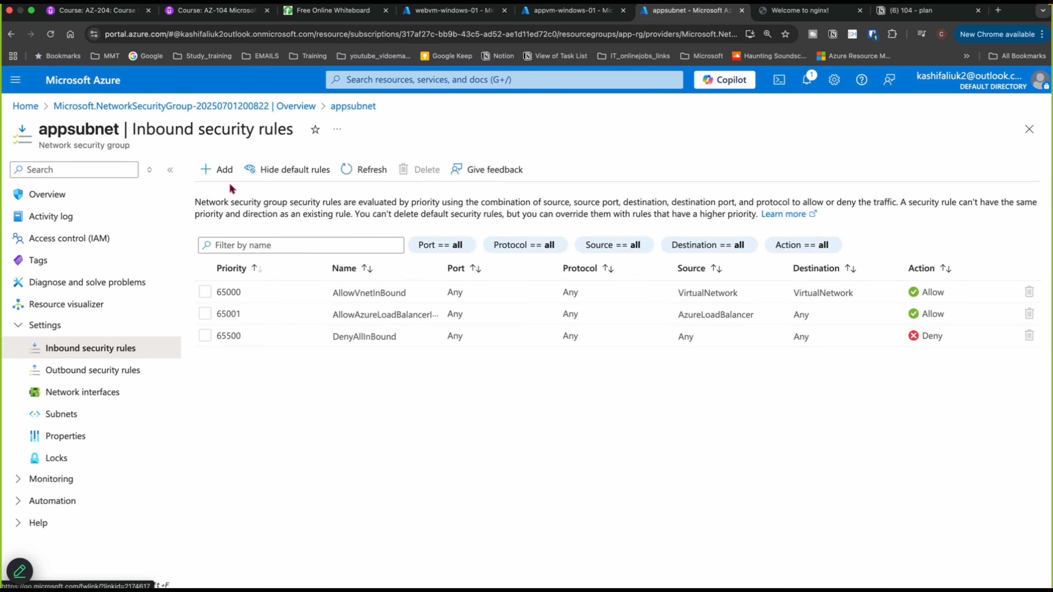
{"action": "left_click", "coordinate": [228, 171]}
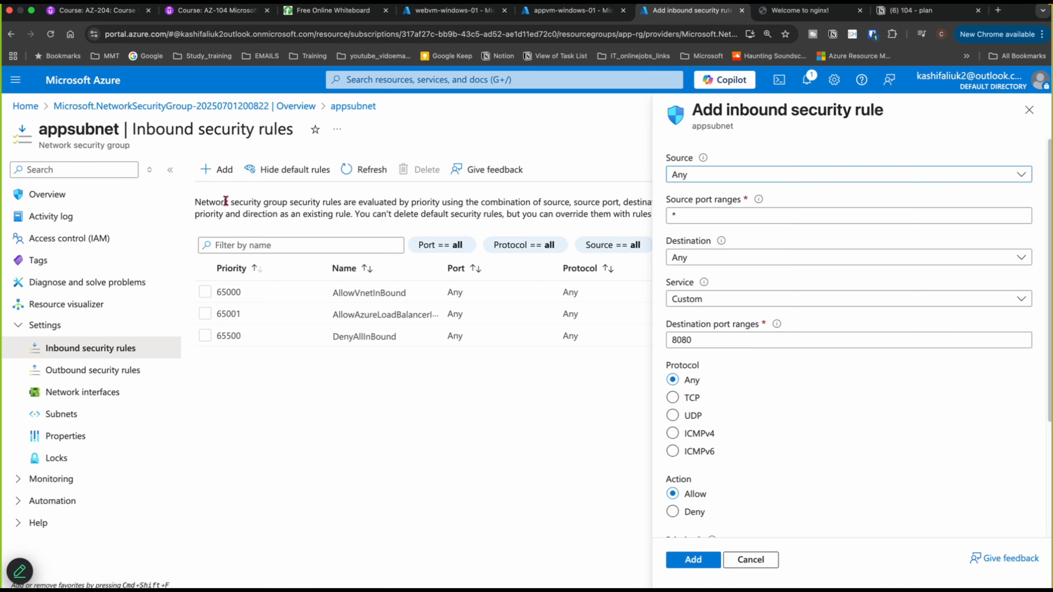
{"action": "left_click", "coordinate": [689, 175]}
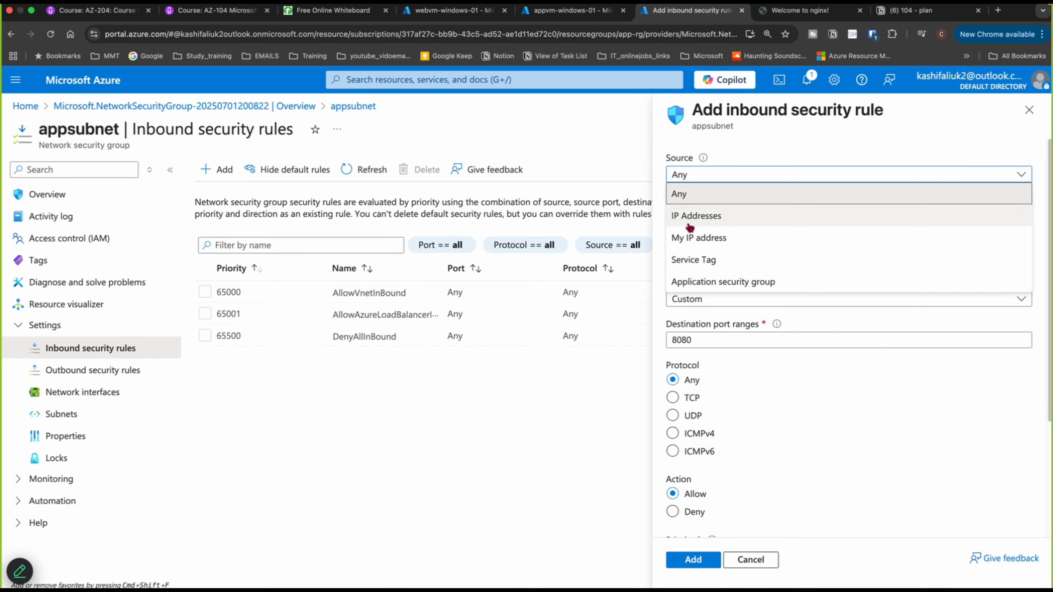
{"action": "left_click", "coordinate": [689, 238]}
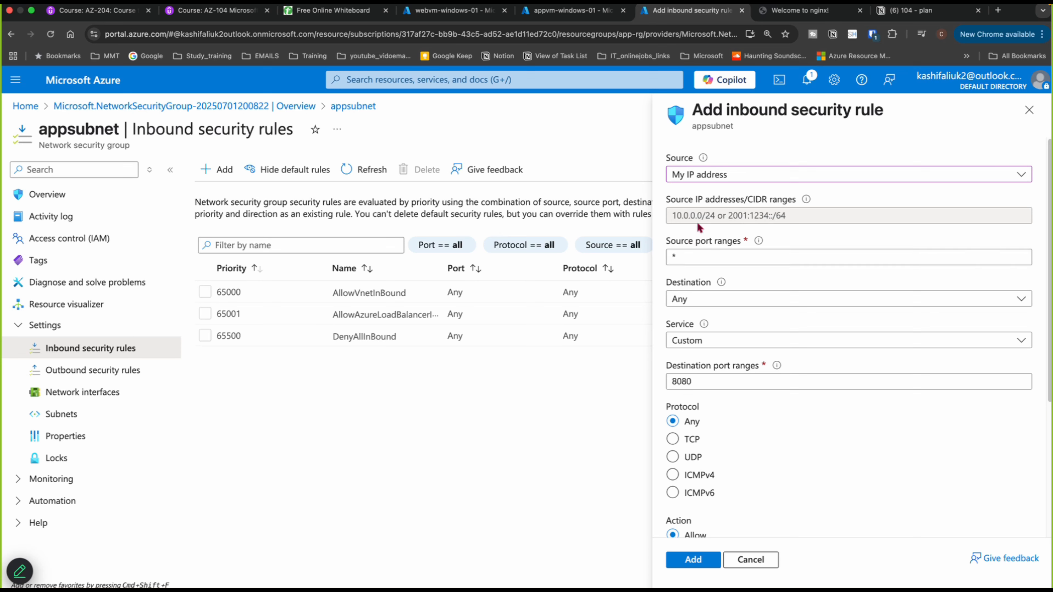
- Set the rule's destination to IP addresses with destination address 10.0.0.4
{"action": "left_click", "coordinate": [700, 301]}
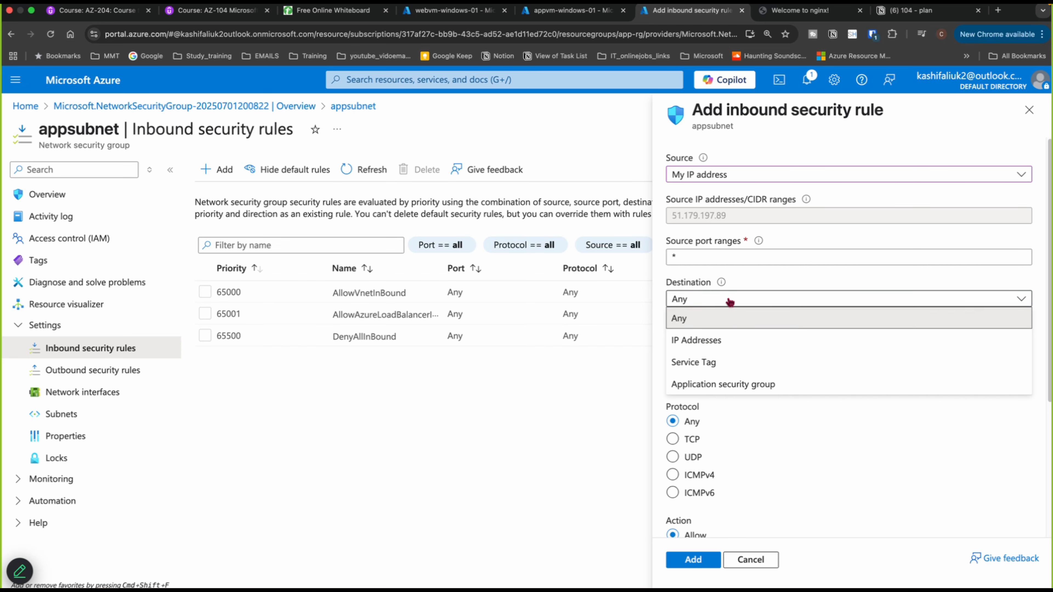
{"action": "left_click", "coordinate": [705, 340]}
{"action": "left_click", "coordinate": [704, 338]}
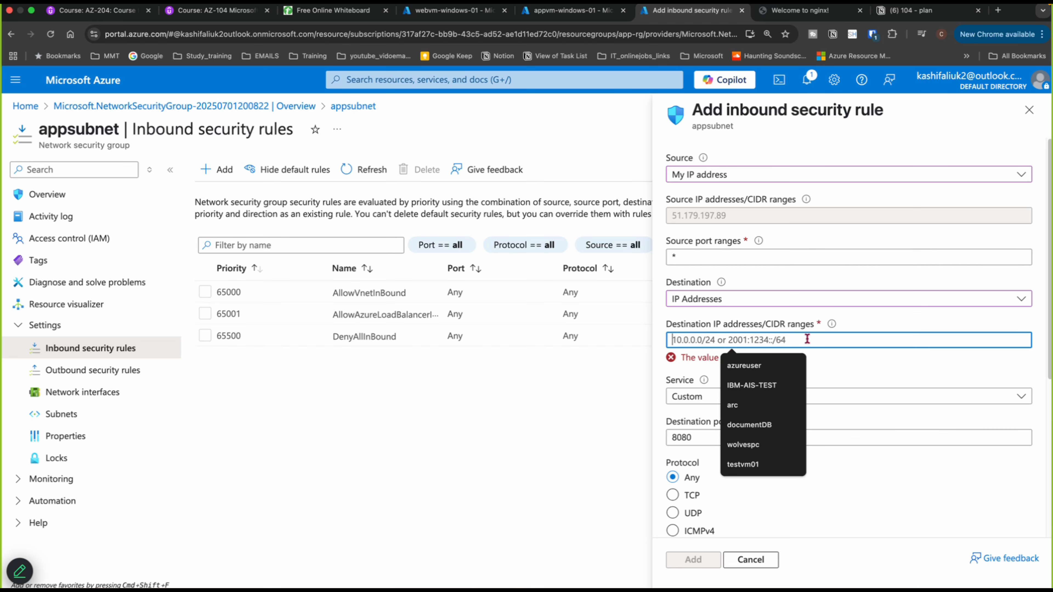
{"action": "type", "text": "10"}
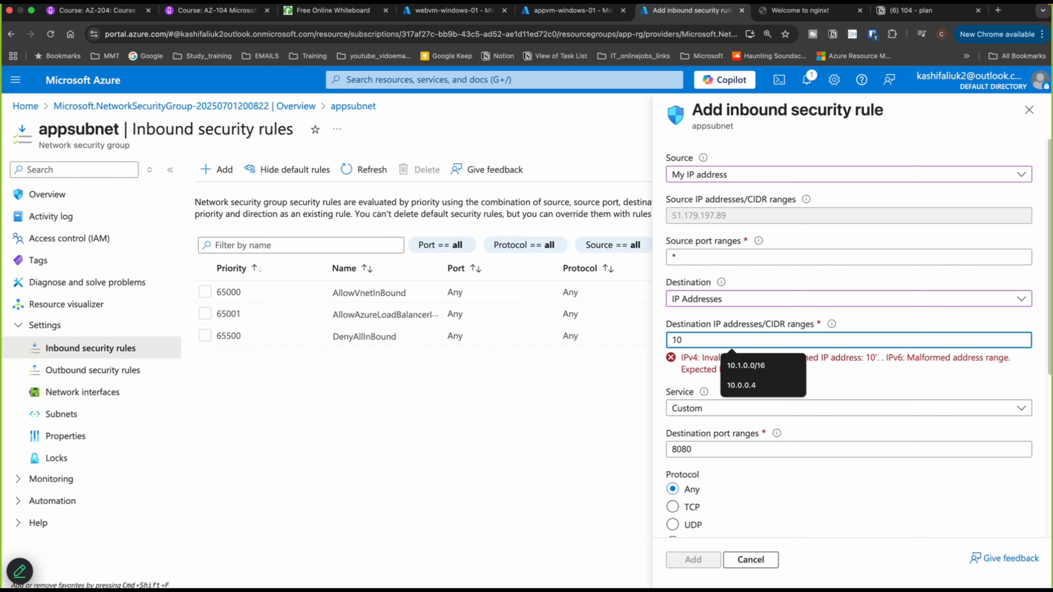
{"action": "type", "text": ".0.0"}
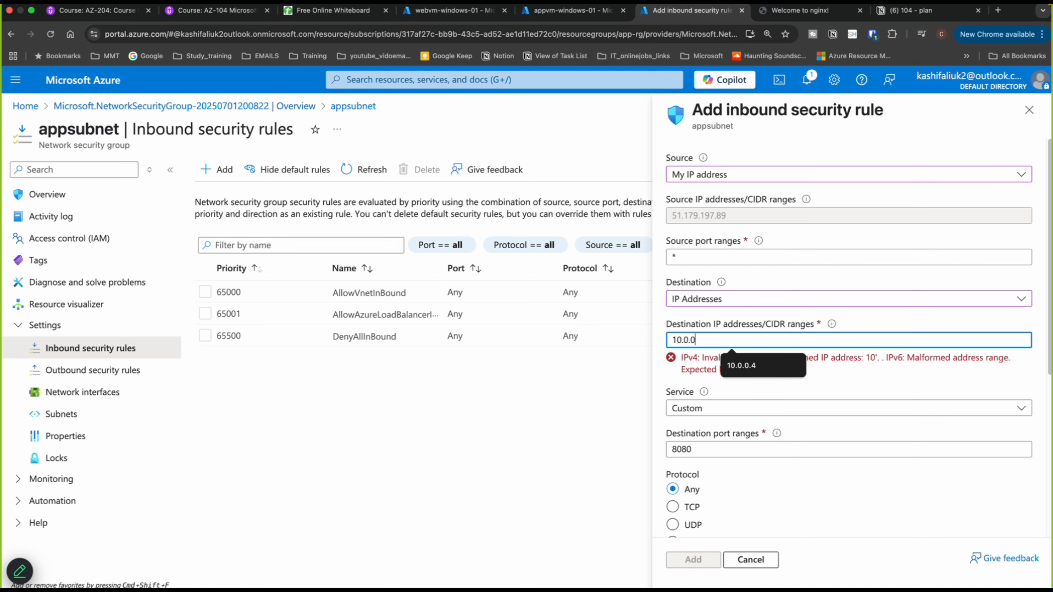
{"action": "type", "text": ".4"}
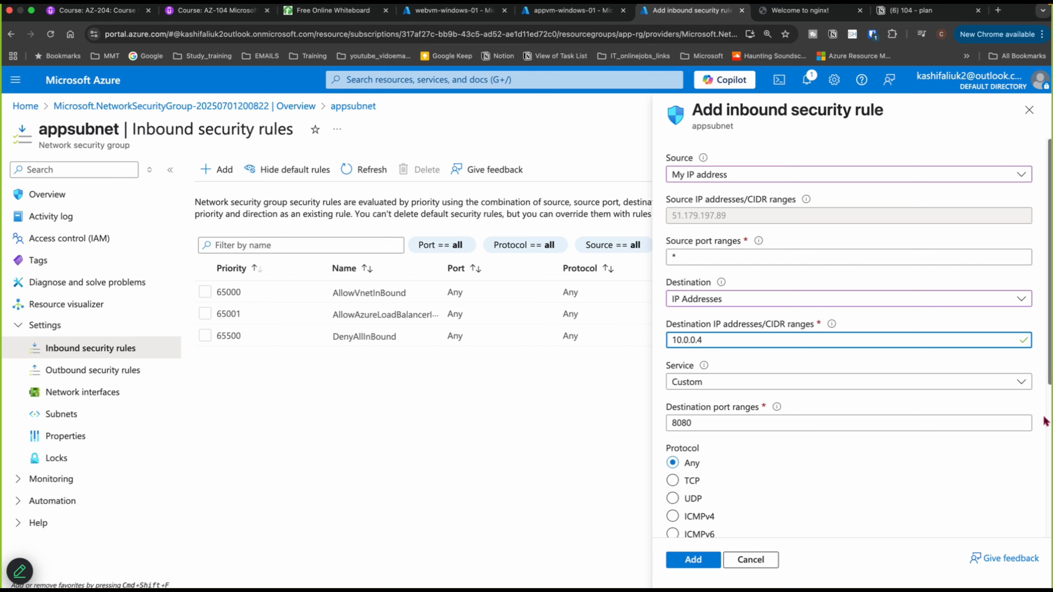
- Set the rule's service to RDP and add the inbound rule
{"action": "left_click", "coordinate": [775, 388]}
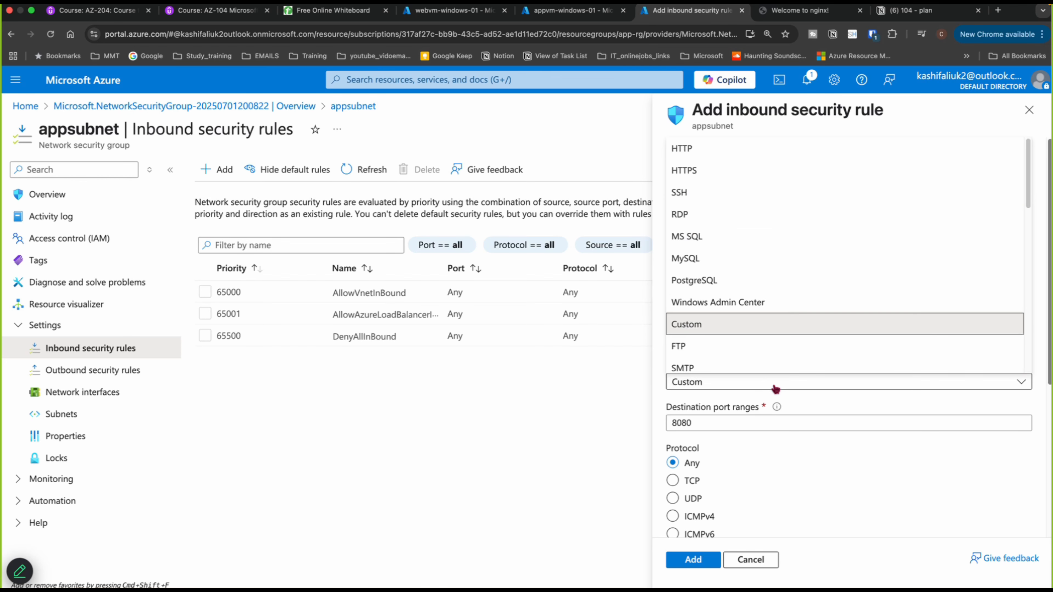
{"action": "left_click", "coordinate": [775, 388]}
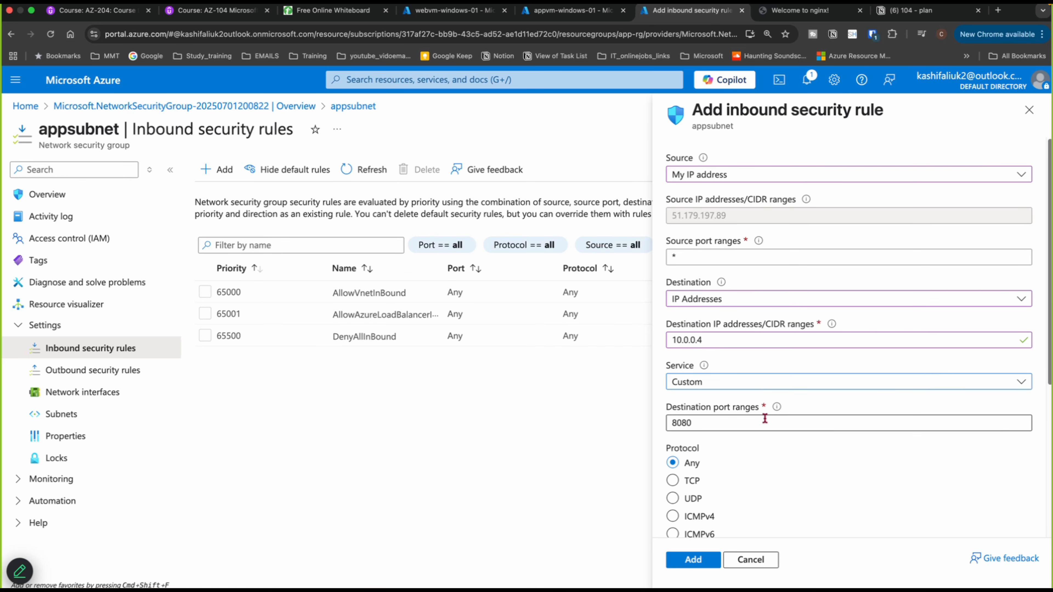
{"action": "left_click", "coordinate": [748, 385]}
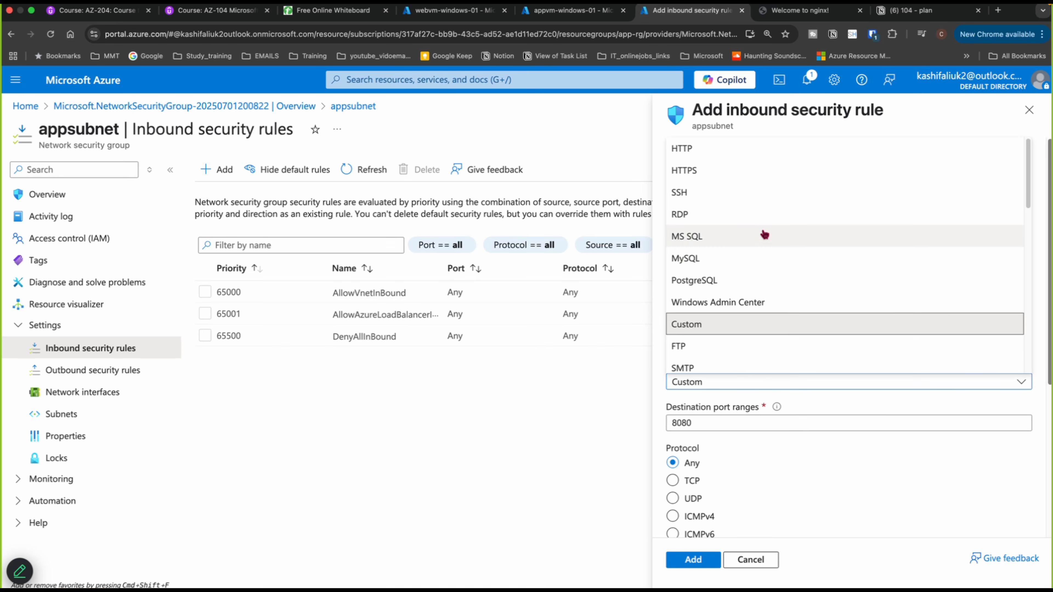
{"action": "left_click", "coordinate": [678, 208]}
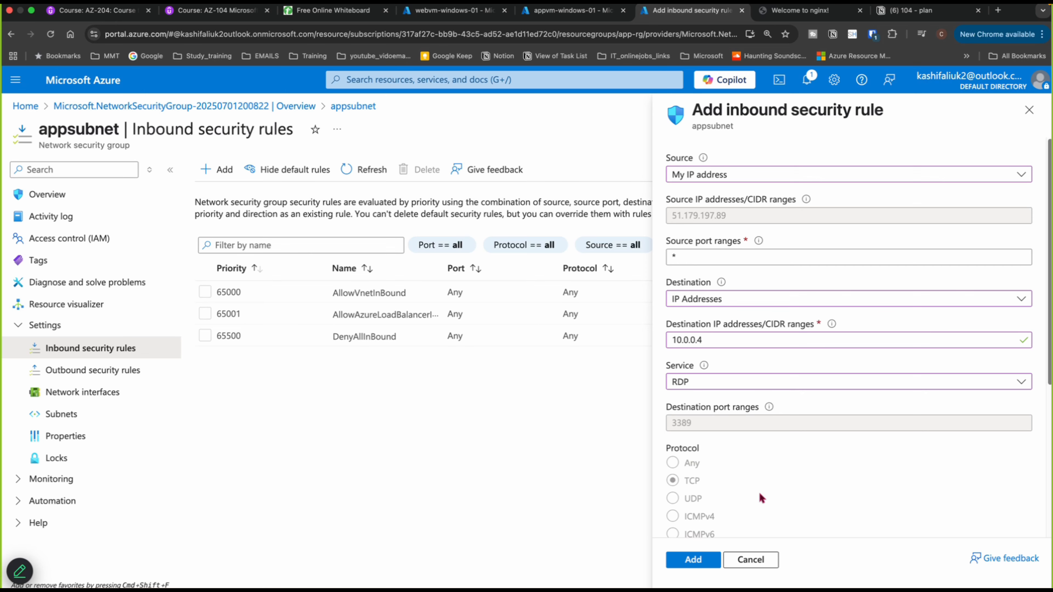
{"action": "scroll", "coordinate": [760, 498], "scroll_direction": "down", "scroll_amount": 6}
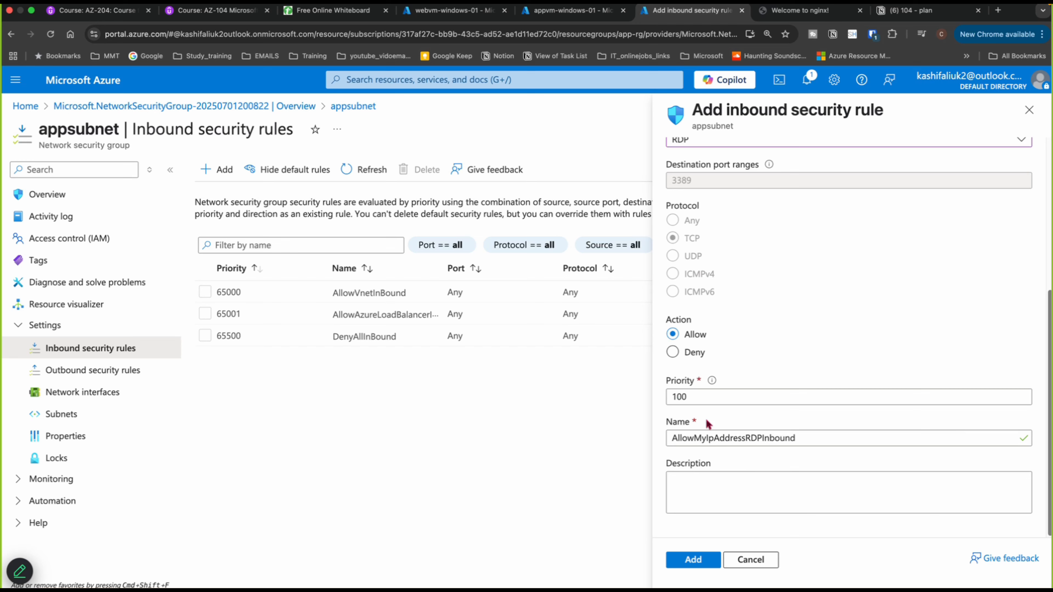
{"action": "left_click", "coordinate": [708, 553]}
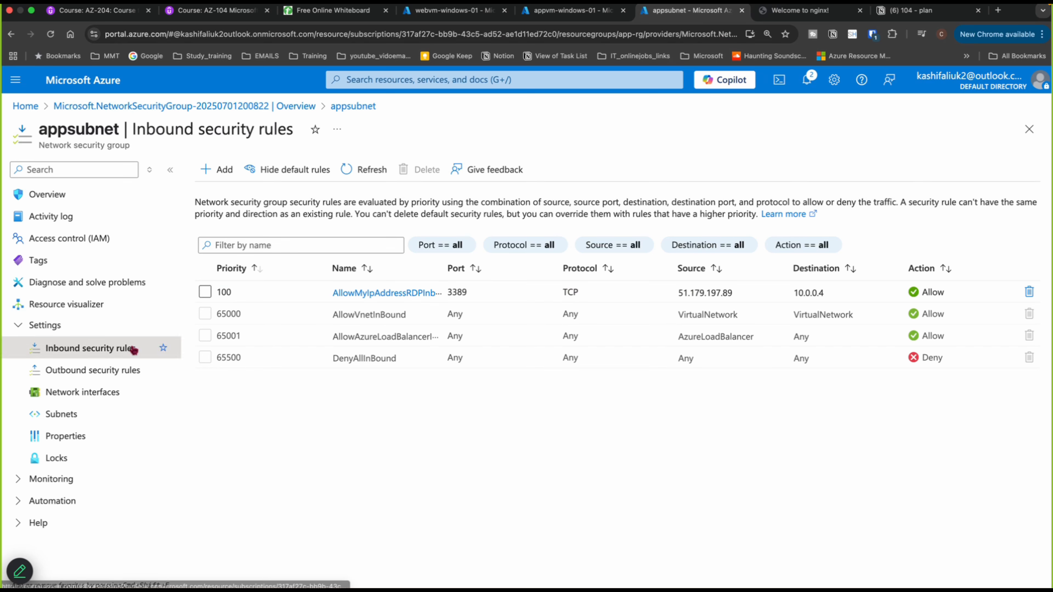
- Associate the webvm-windows-01274 network interface with the appsubnet network security group
{"action": "left_click", "coordinate": [78, 394]}
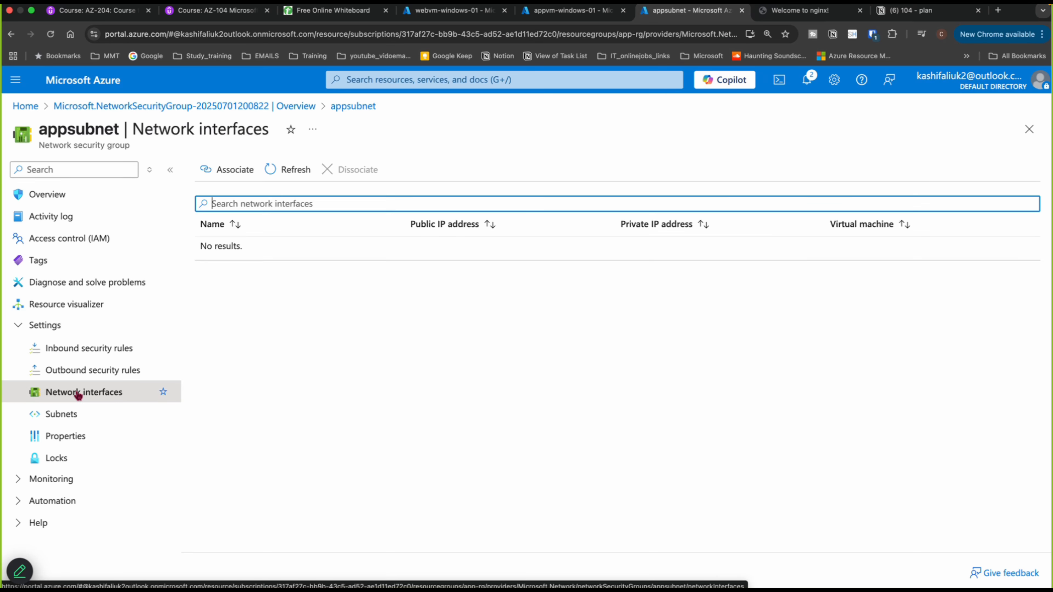
{"action": "left_click", "coordinate": [241, 173]}
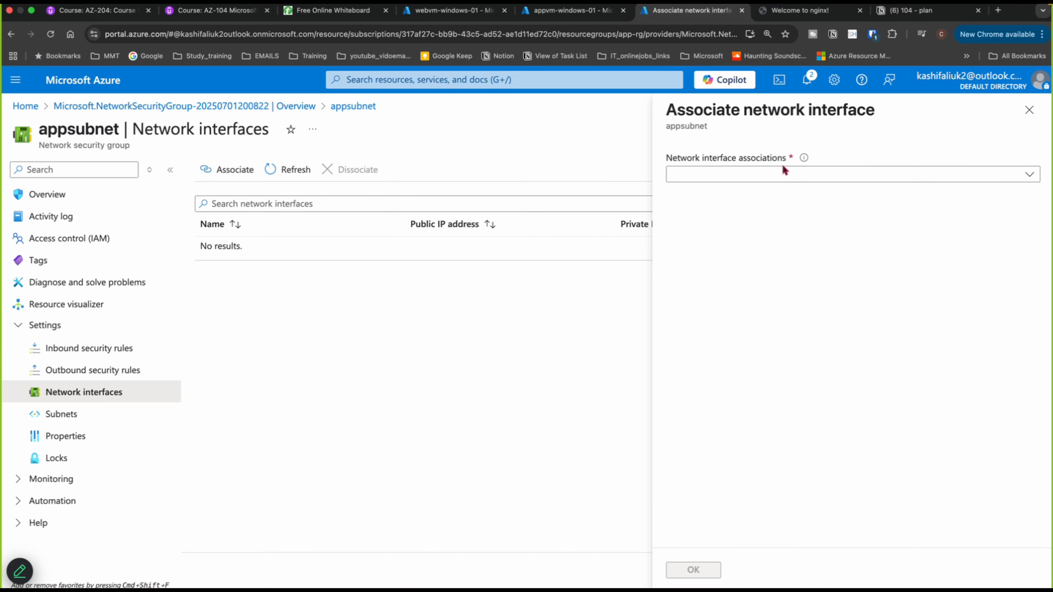
{"action": "left_click", "coordinate": [1030, 176]}
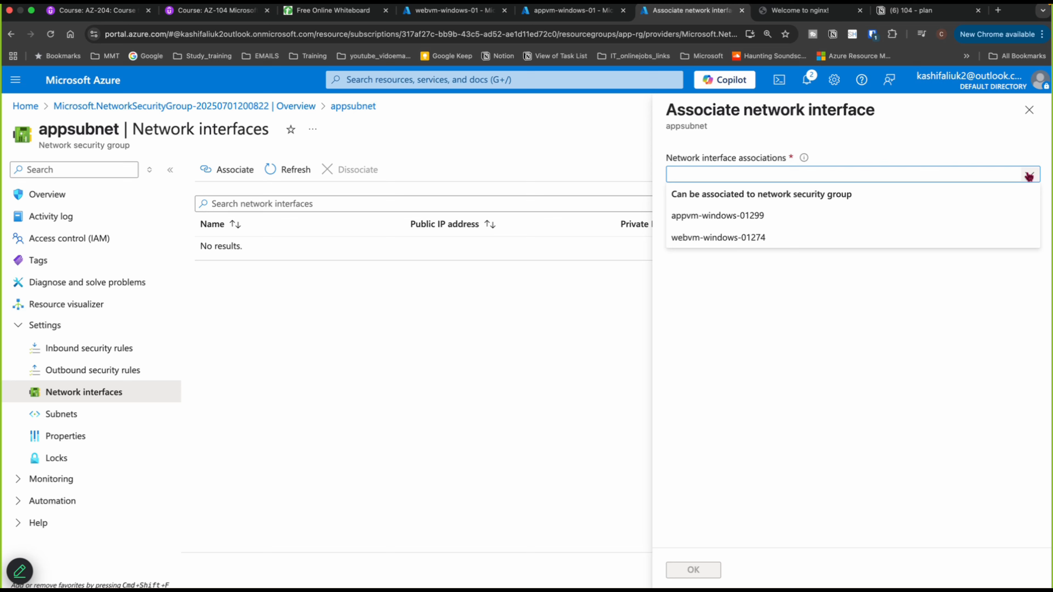
{"action": "left_click", "coordinate": [721, 240]}
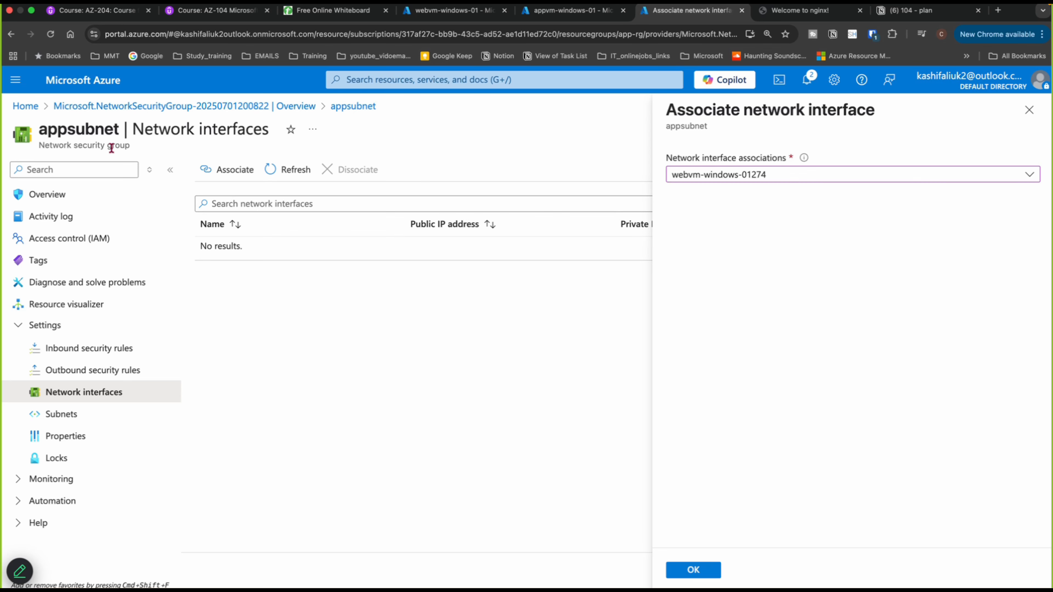
{"action": "left_click", "coordinate": [693, 570]}
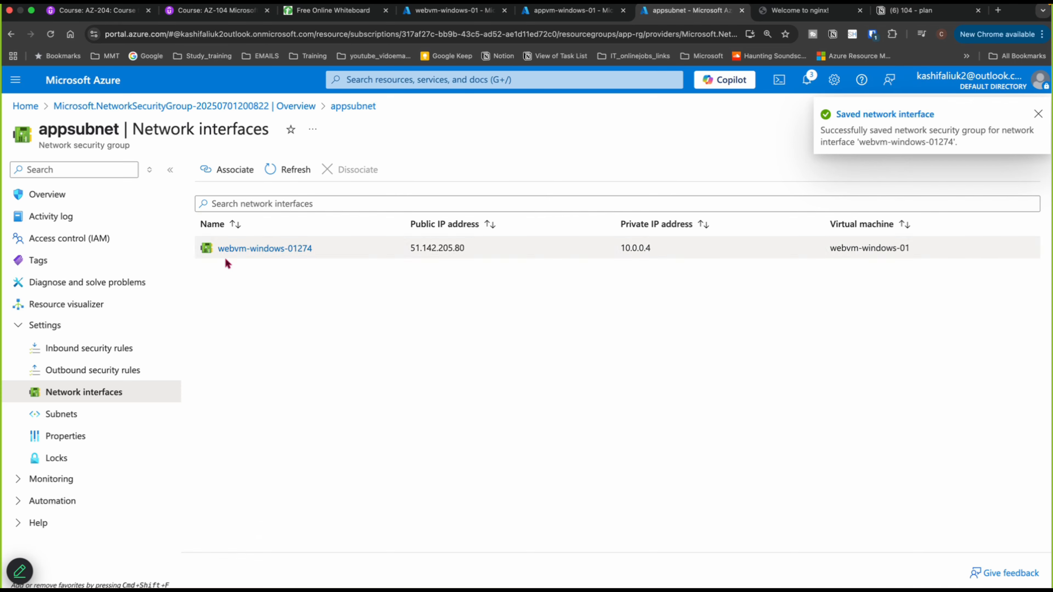
- Switch to Microsoft Remote Desktop and connect to the 51.142.205.80 PC, accepting the certificate warning
{"action": "left_click", "coordinate": [402, 578]}
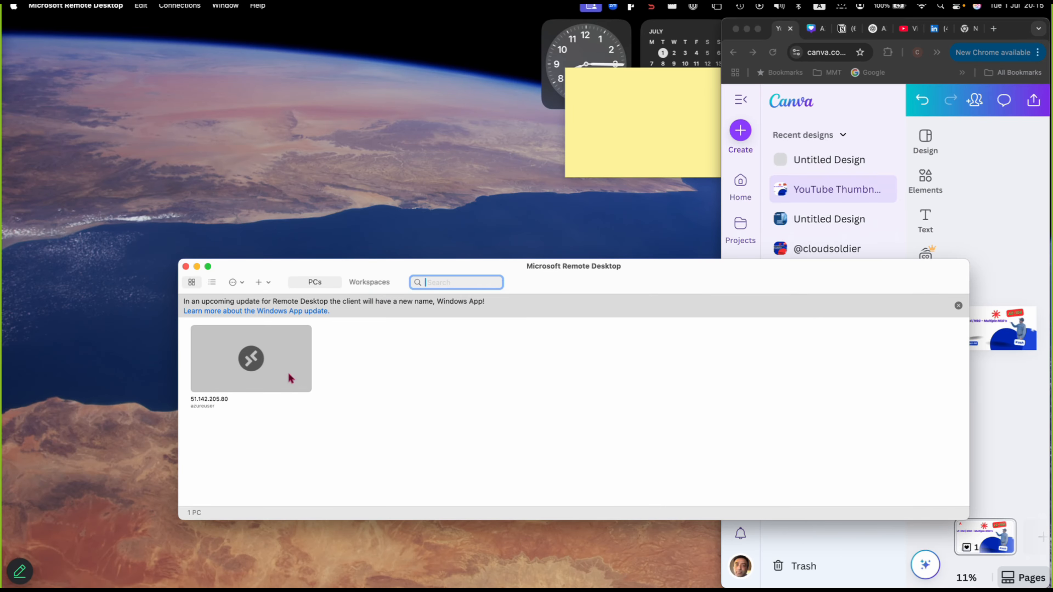
{"action": "right_click", "coordinate": [279, 372]}
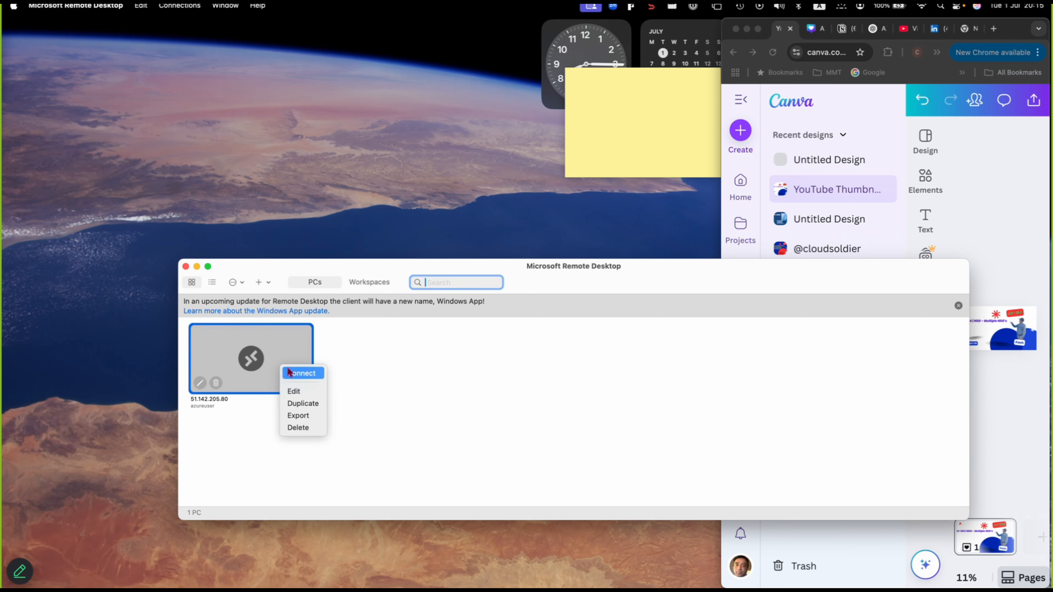
{"action": "left_click", "coordinate": [298, 373]}
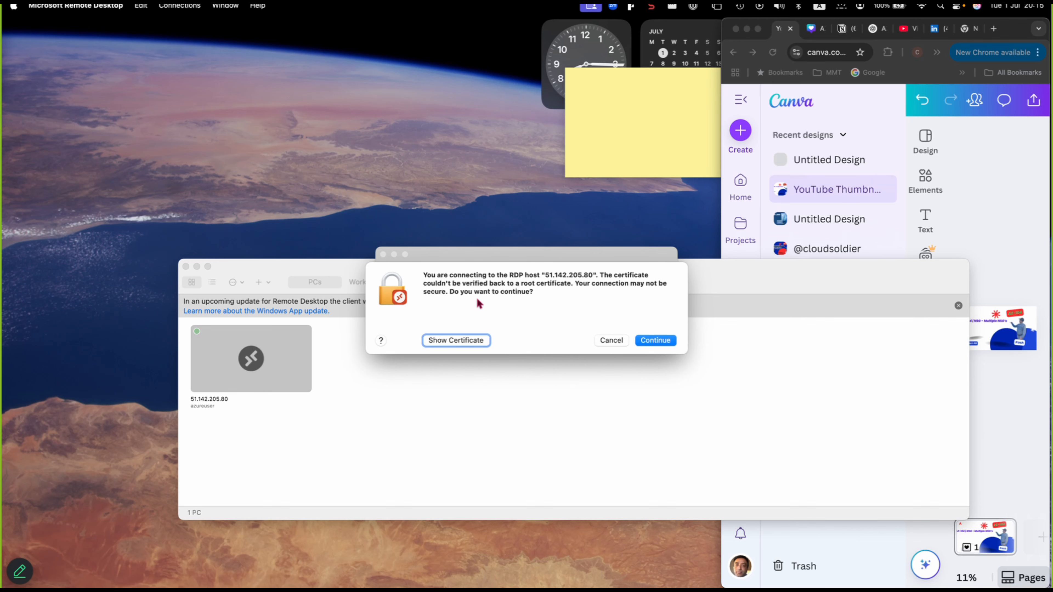
{"action": "left_click", "coordinate": [656, 341]}
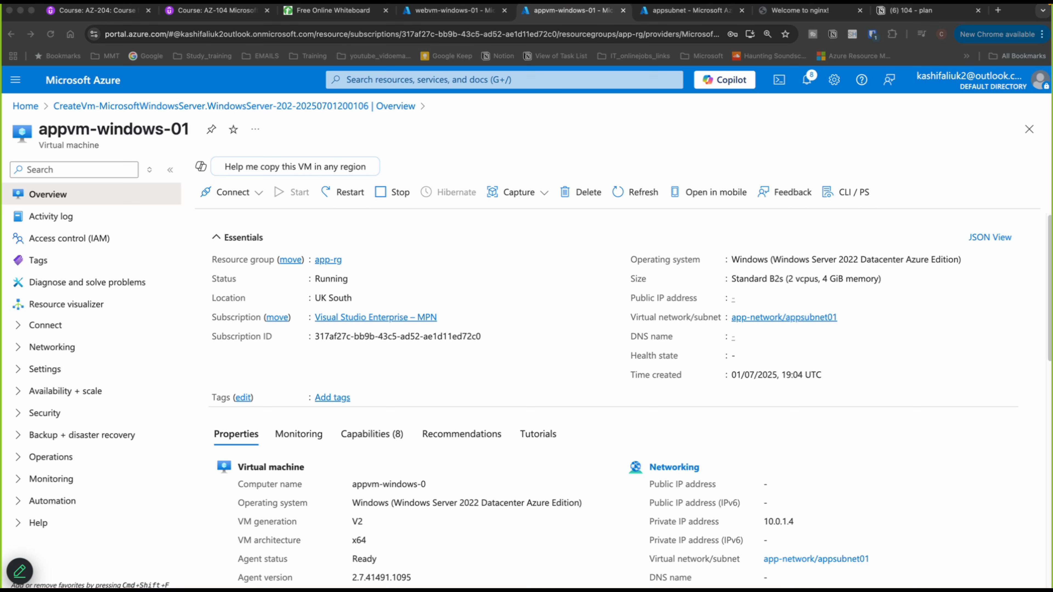
- Maximize the 51.142.205.80 remote session window
{"action": "mouse_move", "coordinate": [527, 587]}
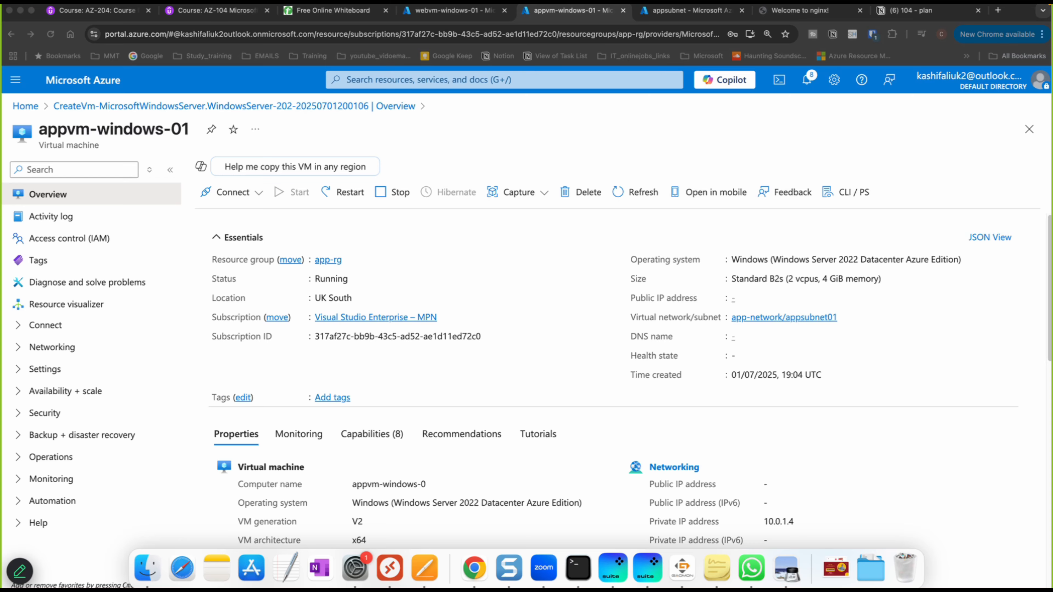
{"action": "key", "text": "ctrl+Left"}
{"action": "key", "text": "ctrl+Right"}
{"action": "key", "text": "ctrl+Right"}
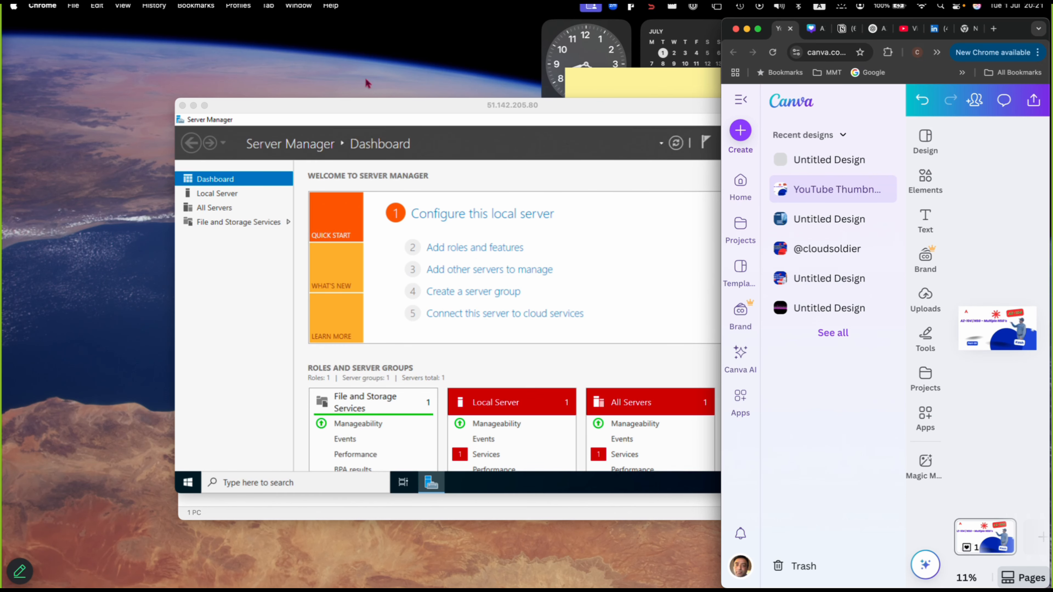
{"action": "double_click", "coordinate": [369, 100]}
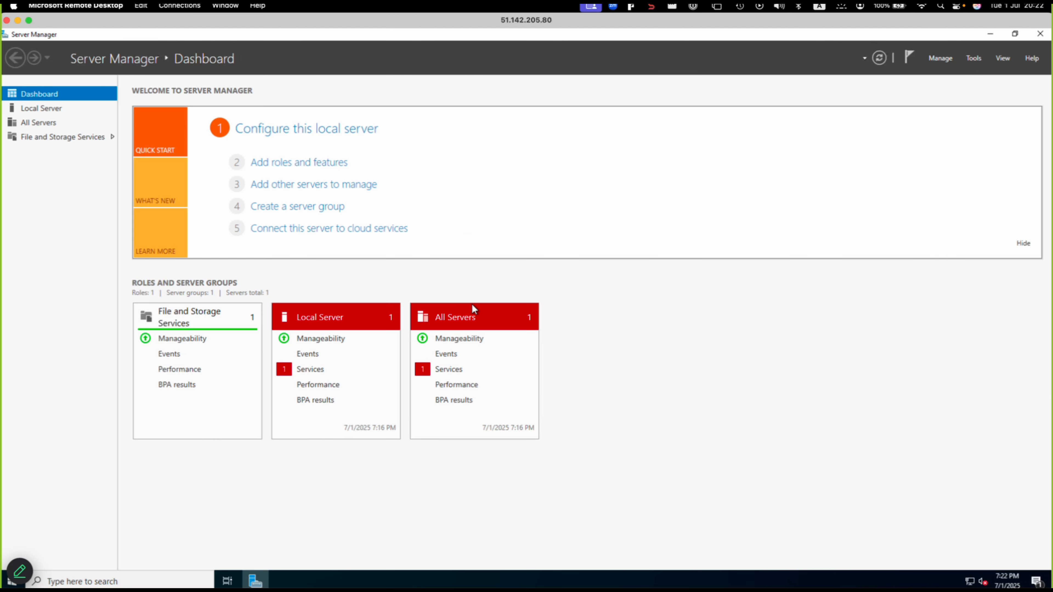
{"action": "key", "text": "ctrl+Left"}
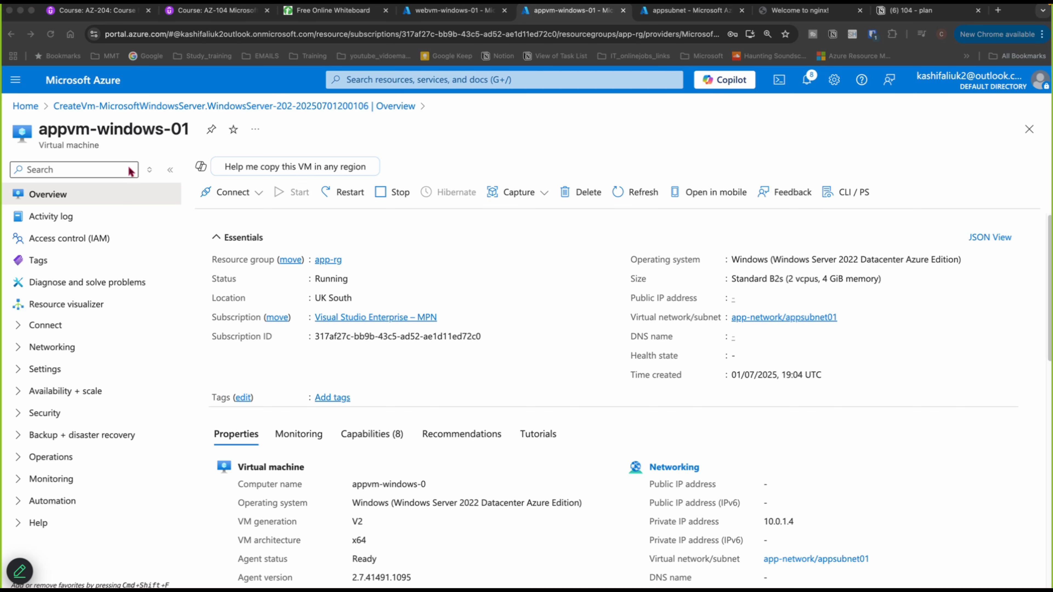
{"action": "key", "text": "ctrl+Right"}
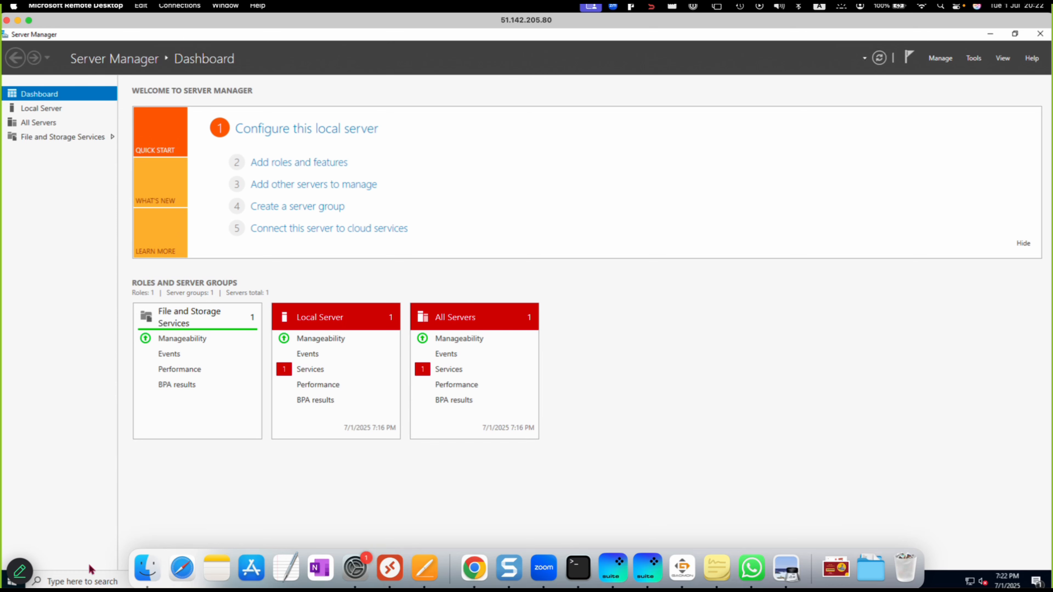
- Inside the remote session, search for mstsc and open Remote Desktop Connection
{"action": "left_click", "coordinate": [93, 582]}
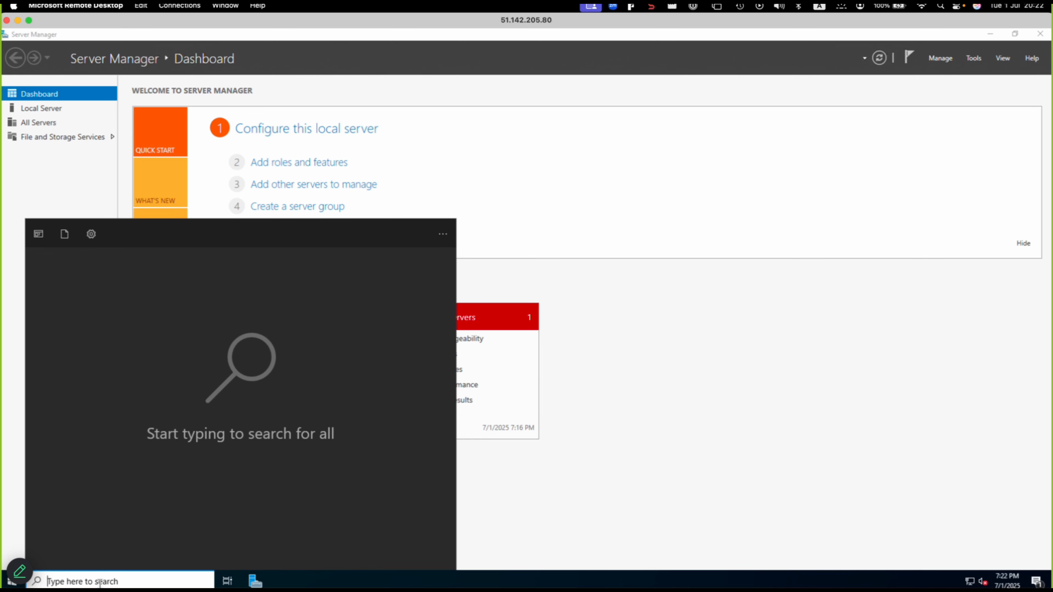
{"action": "type", "text": "msts"}
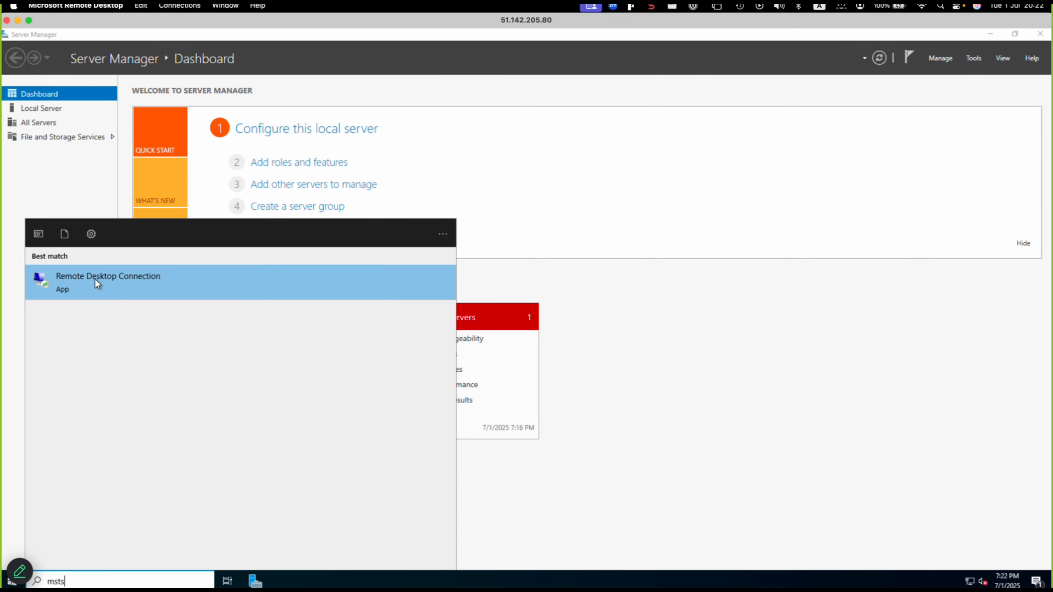
{"action": "type", "text": "c"}
{"action": "left_click", "coordinate": [95, 280]}
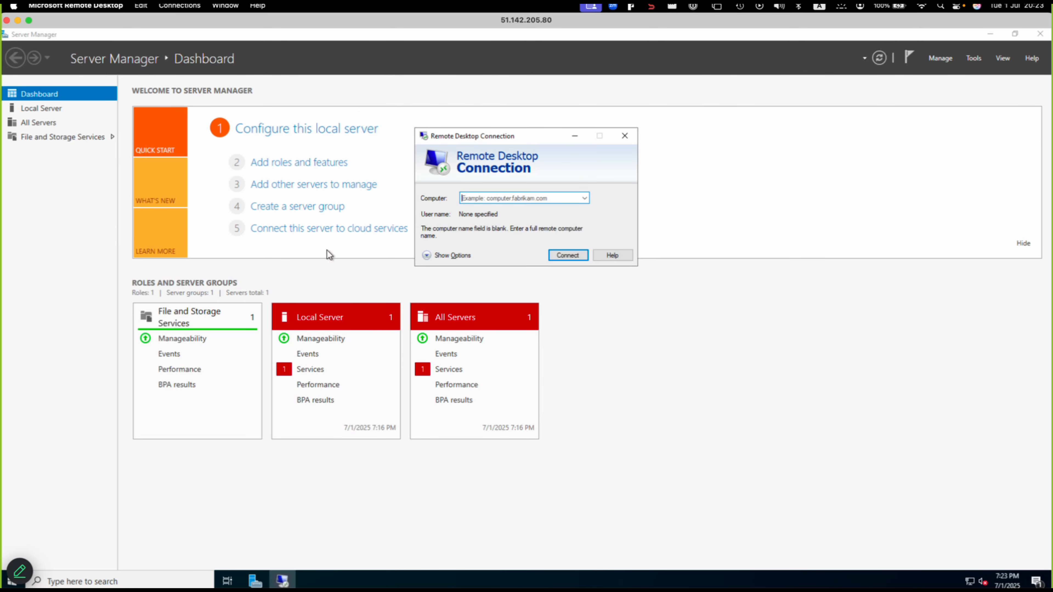
- Enter 10.0.1.4 as the computer to connect to in Remote Desktop Connection and start the connection
{"action": "left_click", "coordinate": [528, 200]}
{"action": "type", "text": "10"}
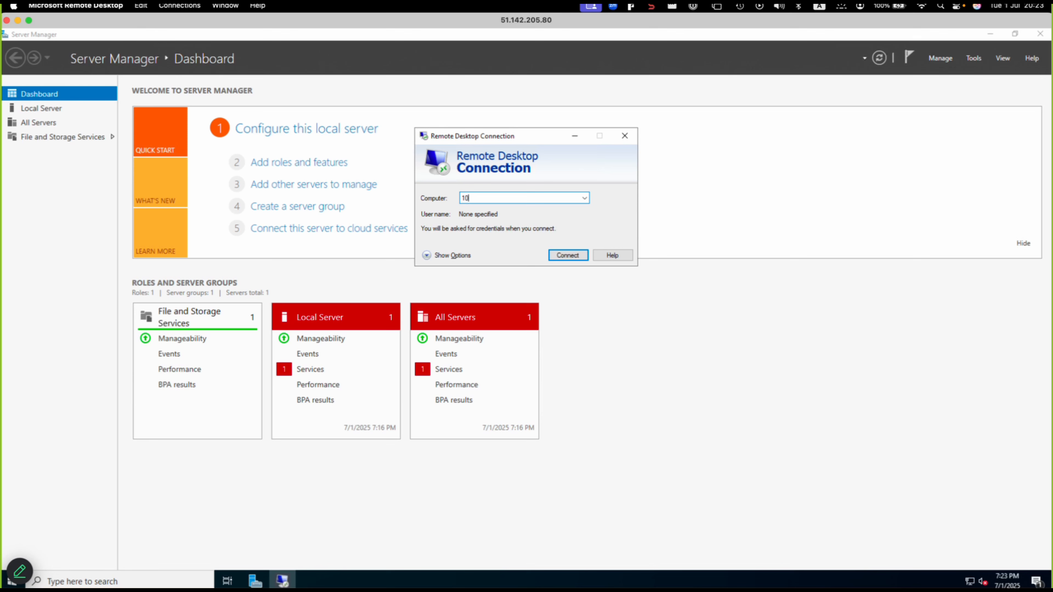
{"action": "type", "text": ".0.1.4"}
{"action": "left_click", "coordinate": [571, 256]}
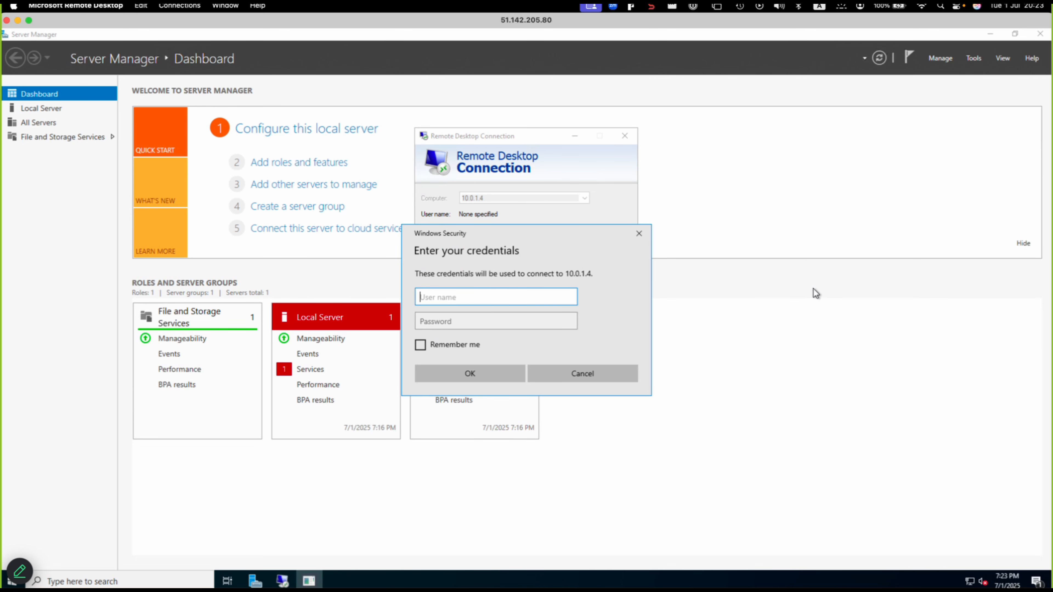
- Sign in to 10.0.1.4 with the azureuser user name and the account password
{"action": "type", "text": "azureuser"}
{"action": "key", "text": "Tab"}
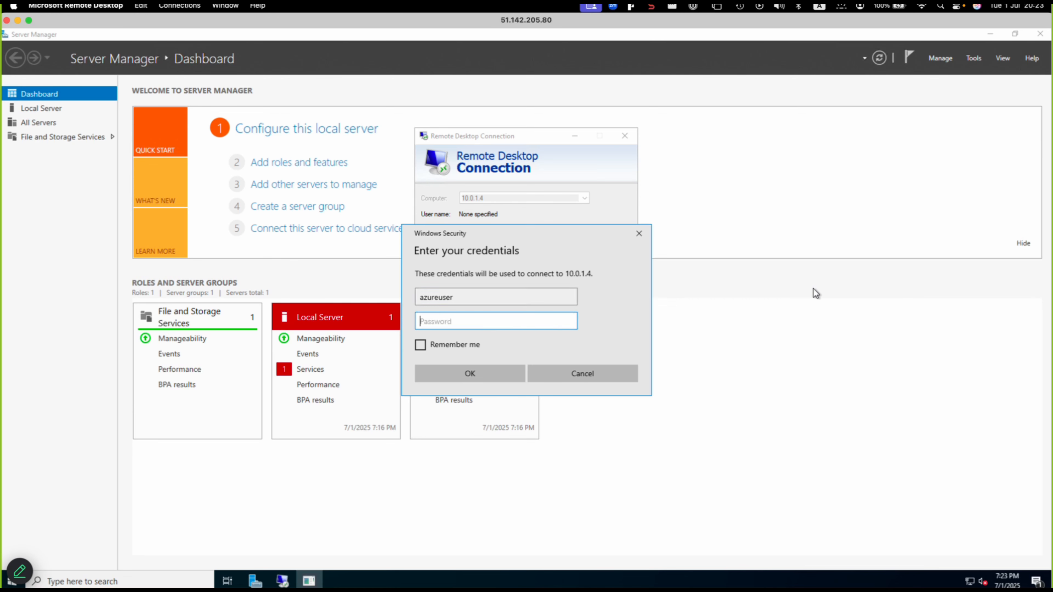
{"action": "type", "text": "••••••••••••"}
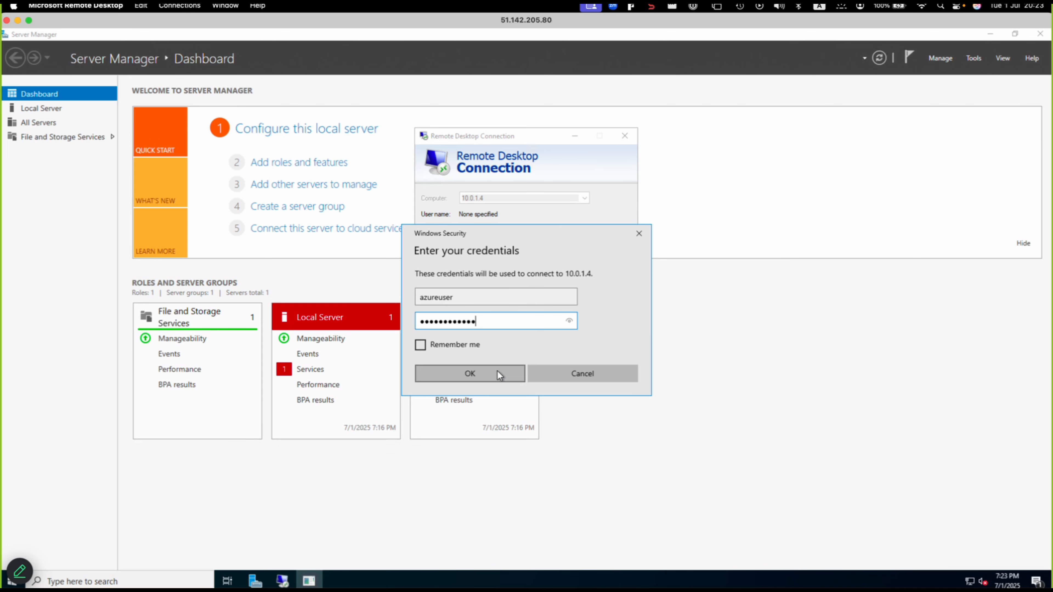
{"action": "left_click", "coordinate": [482, 367]}
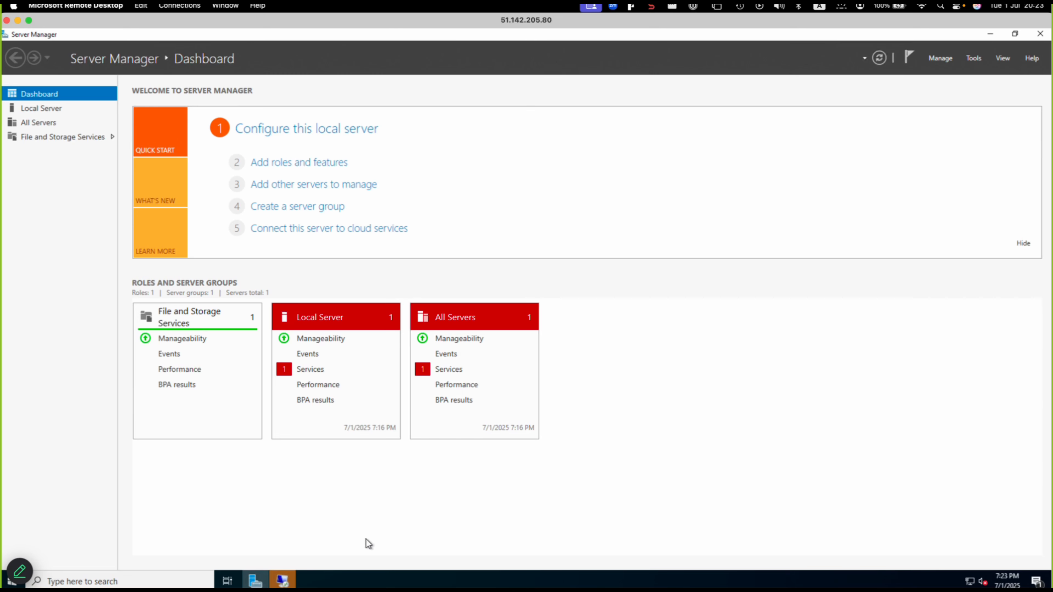
- Bring up the pending connection and accept the appvm certificate warning, choosing not to be asked again
{"action": "left_click", "coordinate": [284, 580]}
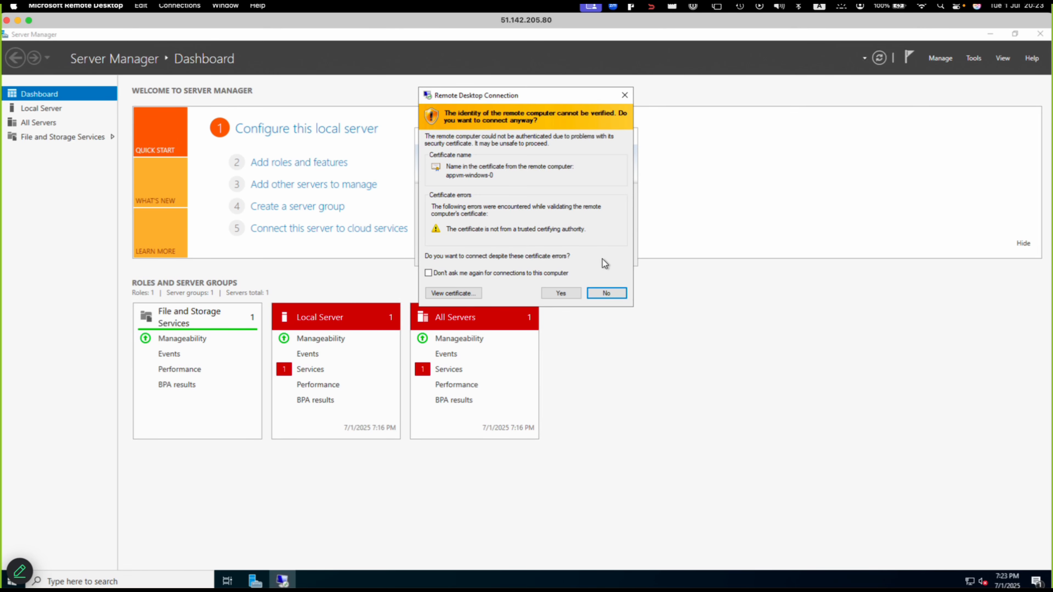
{"action": "left_click", "coordinate": [439, 272]}
{"action": "left_click", "coordinate": [557, 295]}
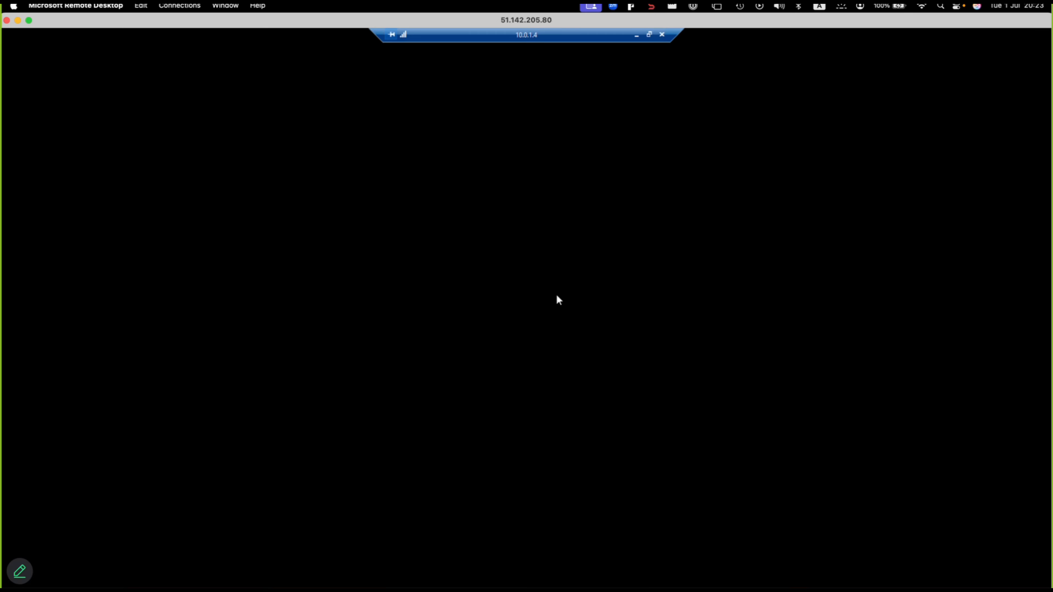
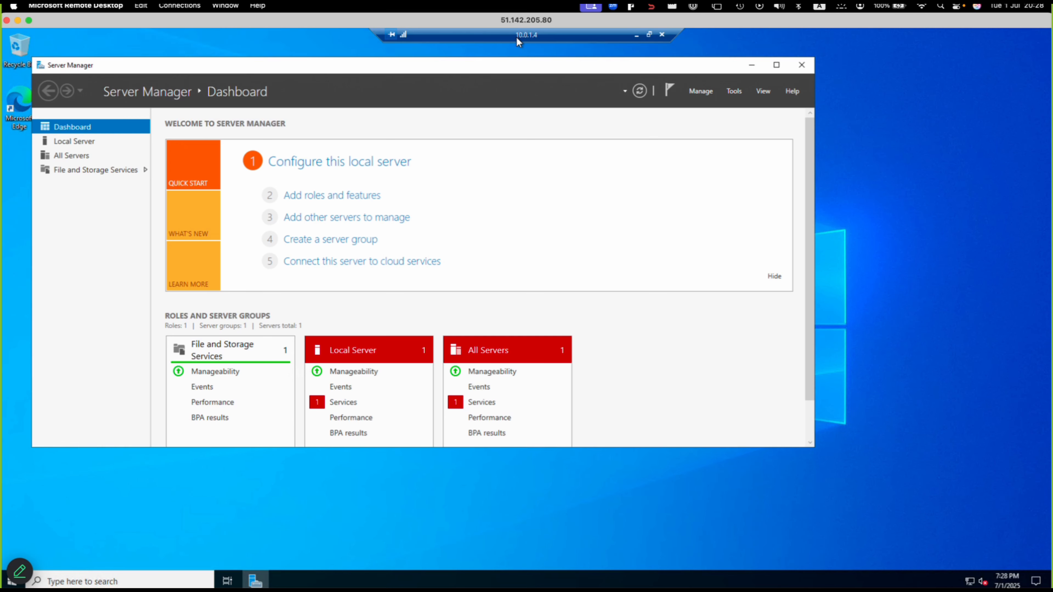
- Disconnect the remote session to appvm and switch back to the browser
{"action": "left_click", "coordinate": [662, 35]}
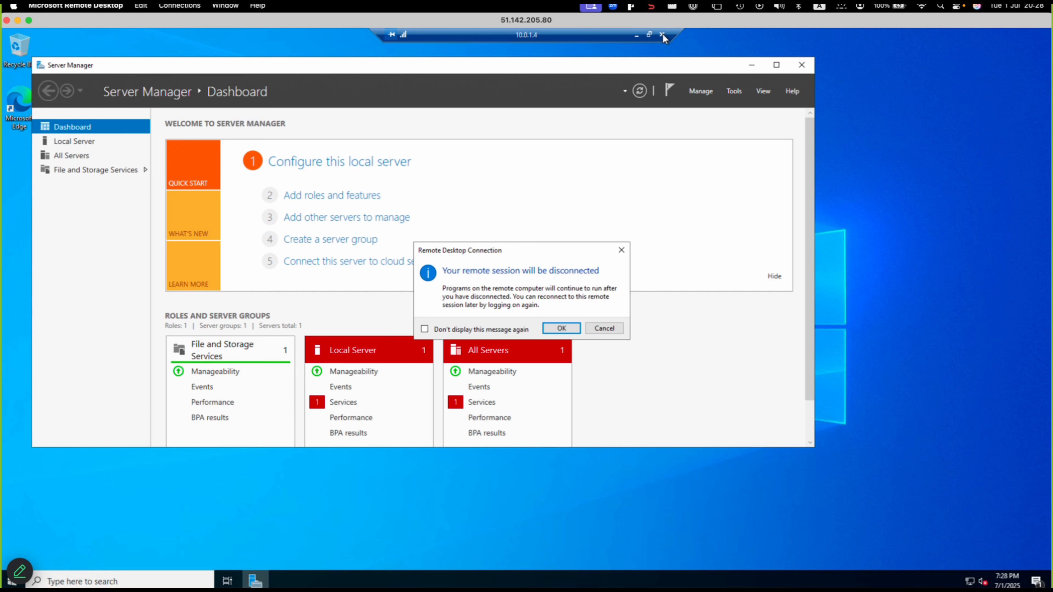
{"action": "left_click", "coordinate": [552, 327]}
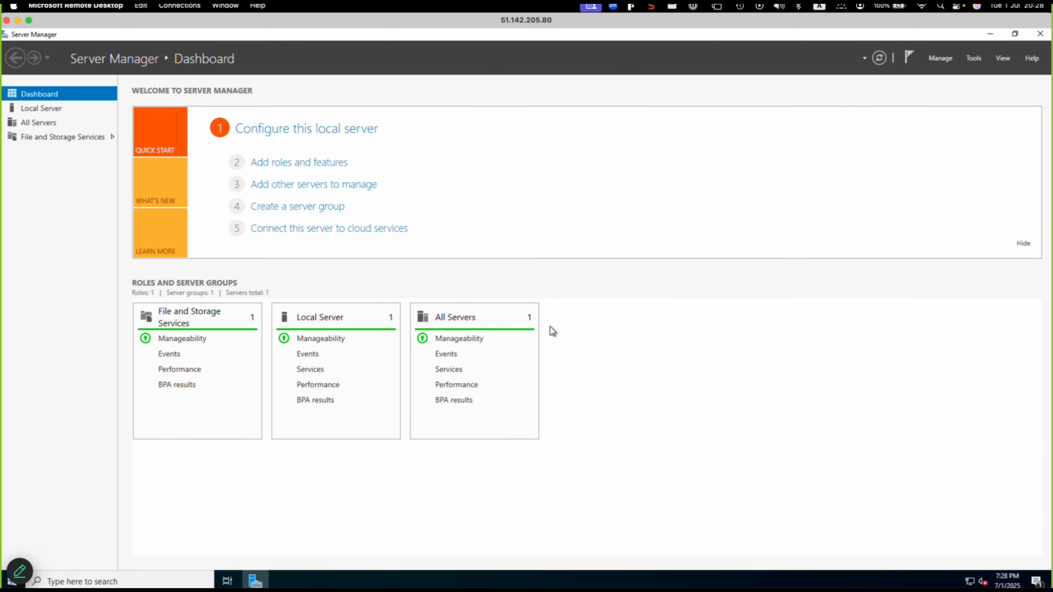
{"action": "key", "text": "ctrl+Left"}
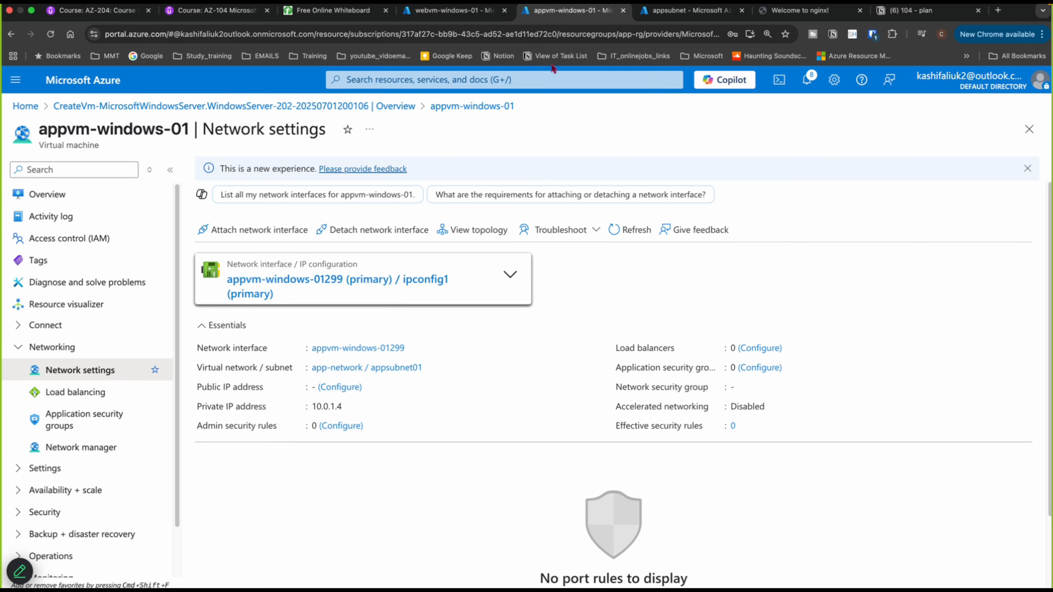
- In the appsubnet network security group, add an inbound rule denying any destination port with priority 200
{"action": "left_click", "coordinate": [663, 8]}
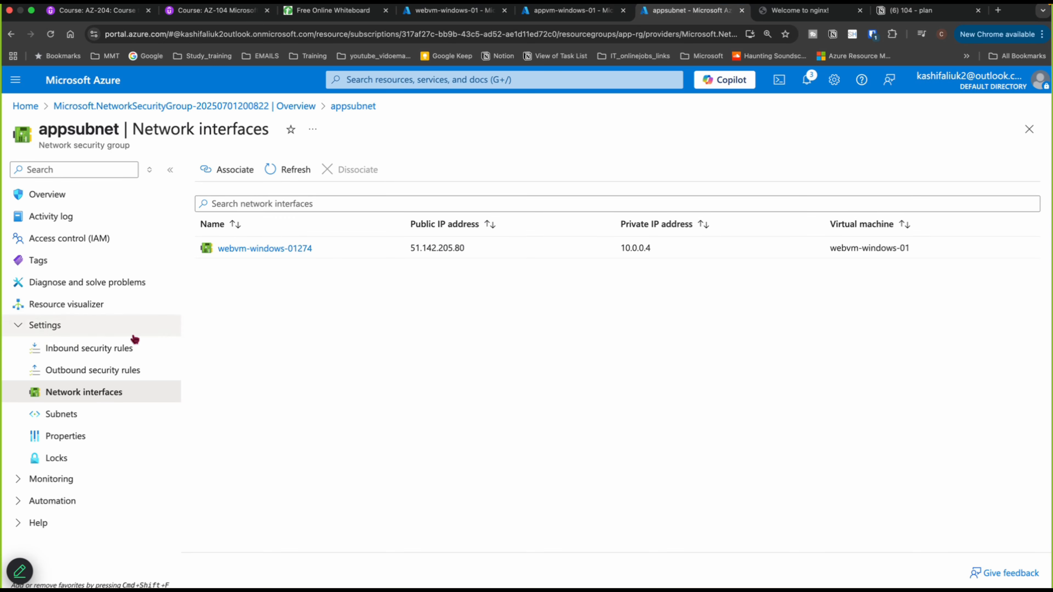
{"action": "left_click", "coordinate": [68, 350]}
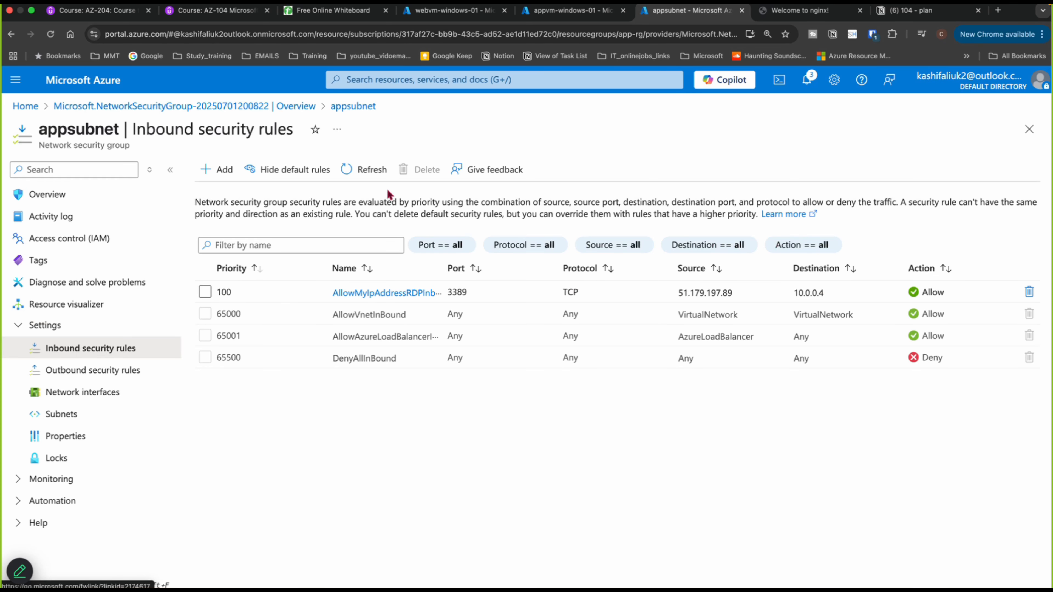
{"action": "left_click", "coordinate": [216, 177]}
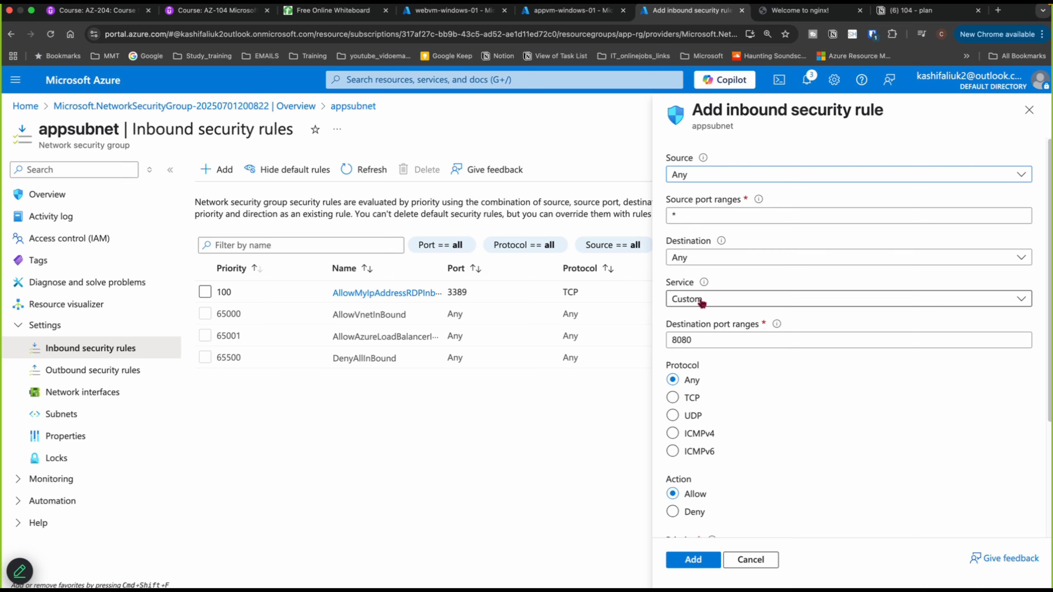
{"action": "left_click", "coordinate": [702, 302]}
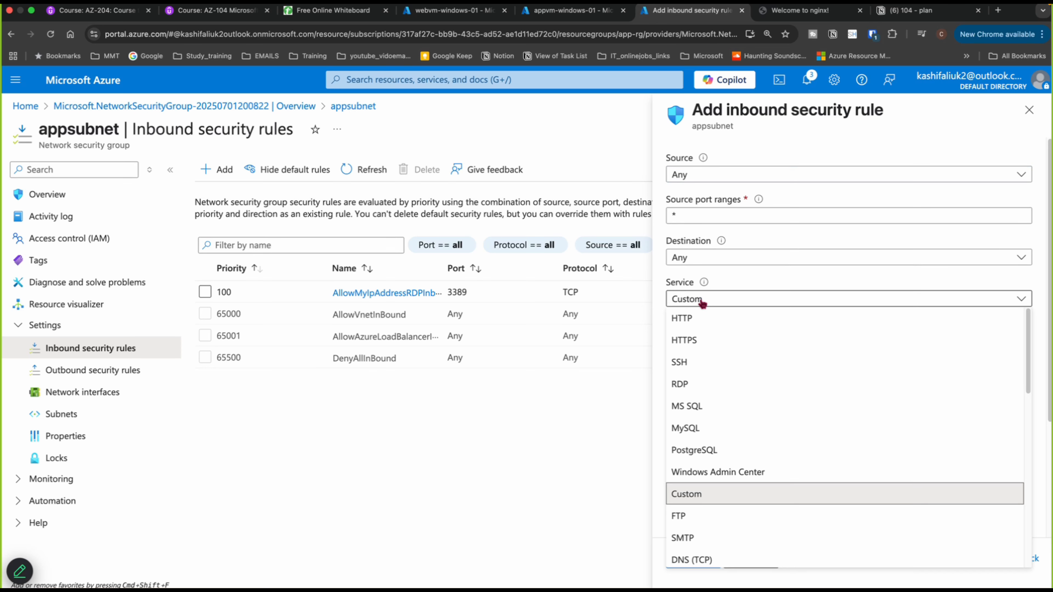
{"action": "left_click", "coordinate": [702, 302]}
{"action": "double_click", "coordinate": [699, 339]}
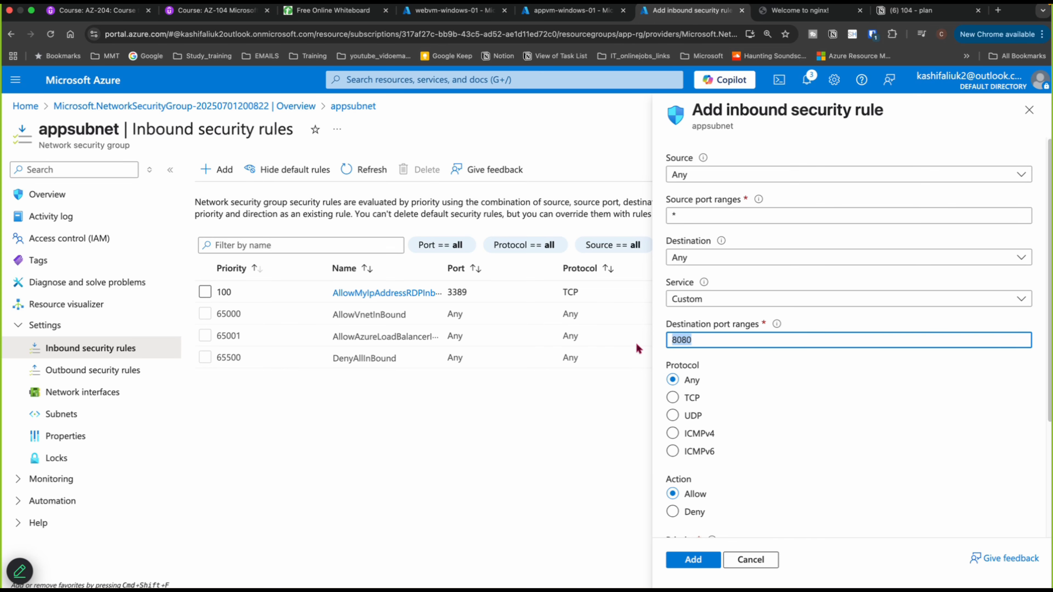
{"action": "type", "text": "*"}
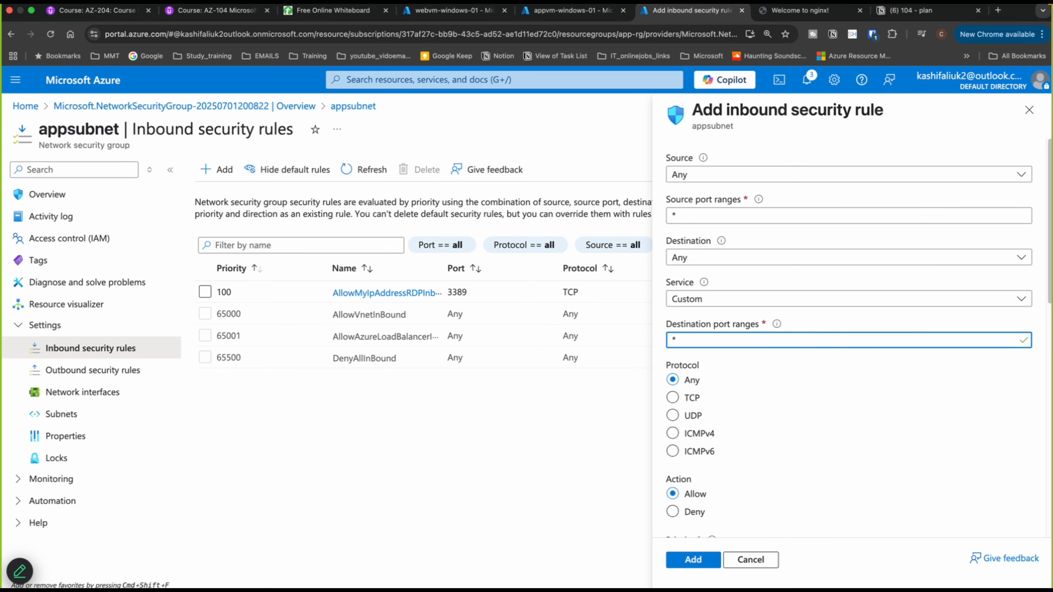
{"action": "left_click", "coordinate": [673, 513]}
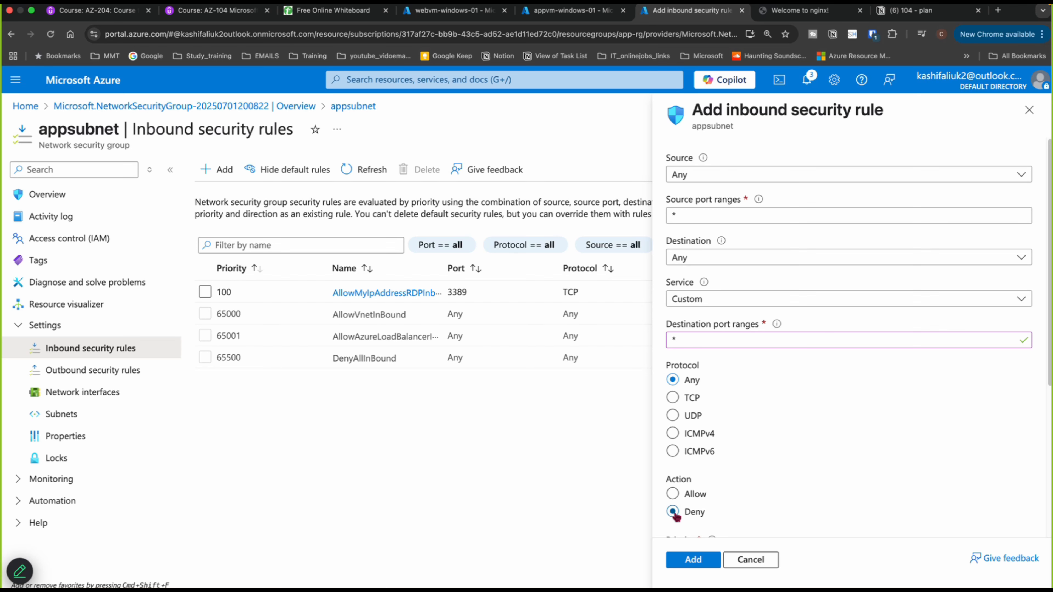
{"action": "scroll", "coordinate": [765, 453], "scroll_direction": "down", "scroll_amount": 2}
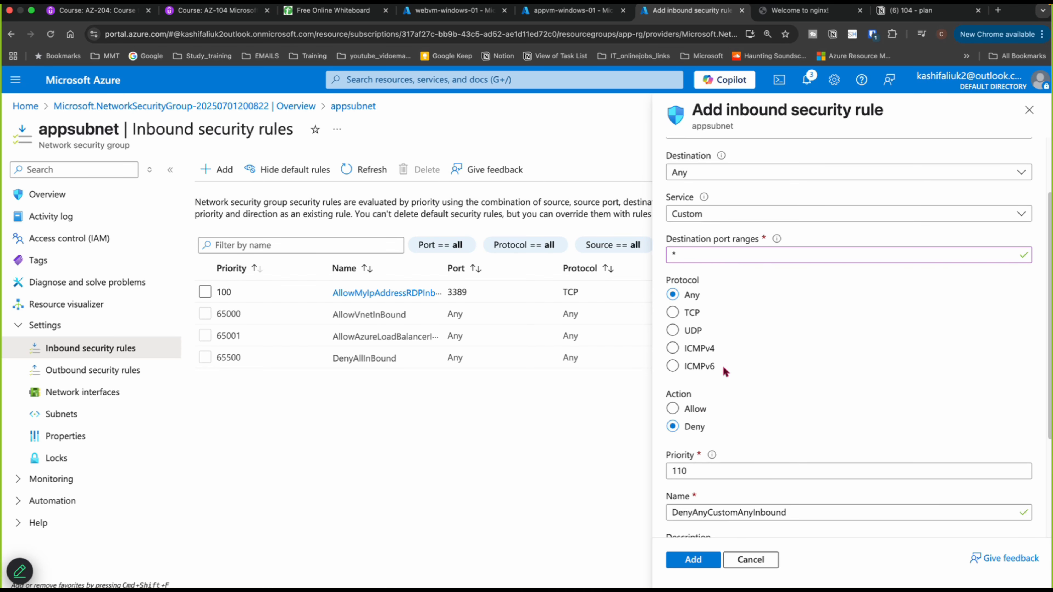
{"action": "left_click_drag", "start_coordinate": [696, 473], "coordinate": [650, 477]}
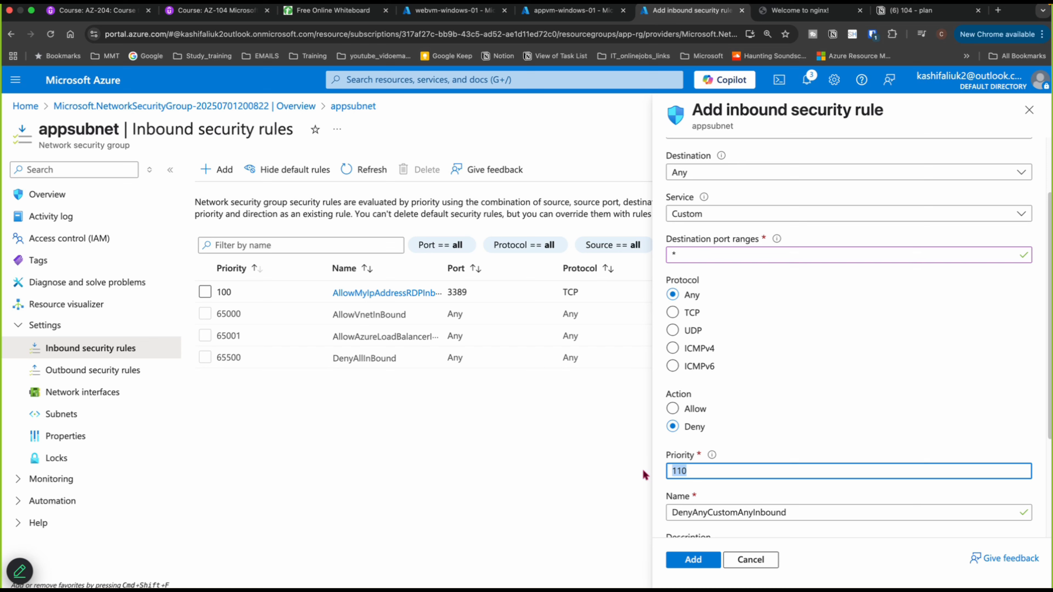
{"action": "type", "text": "200"}
{"action": "left_click", "coordinate": [698, 565]}
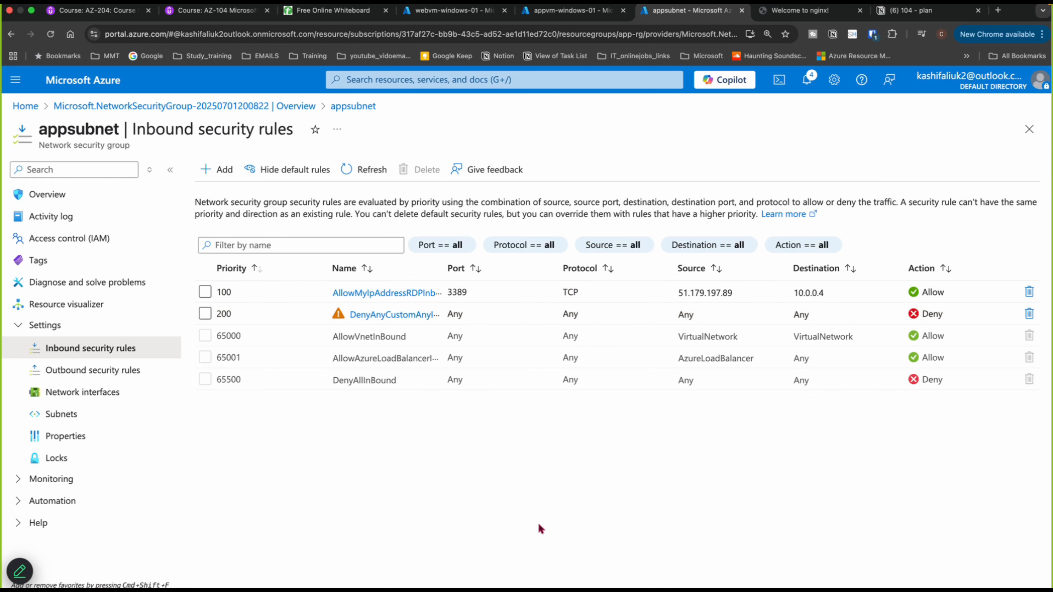
{"action": "mouse_move", "coordinate": [489, 587]}
{"action": "key", "text": "ctrl+Right"}
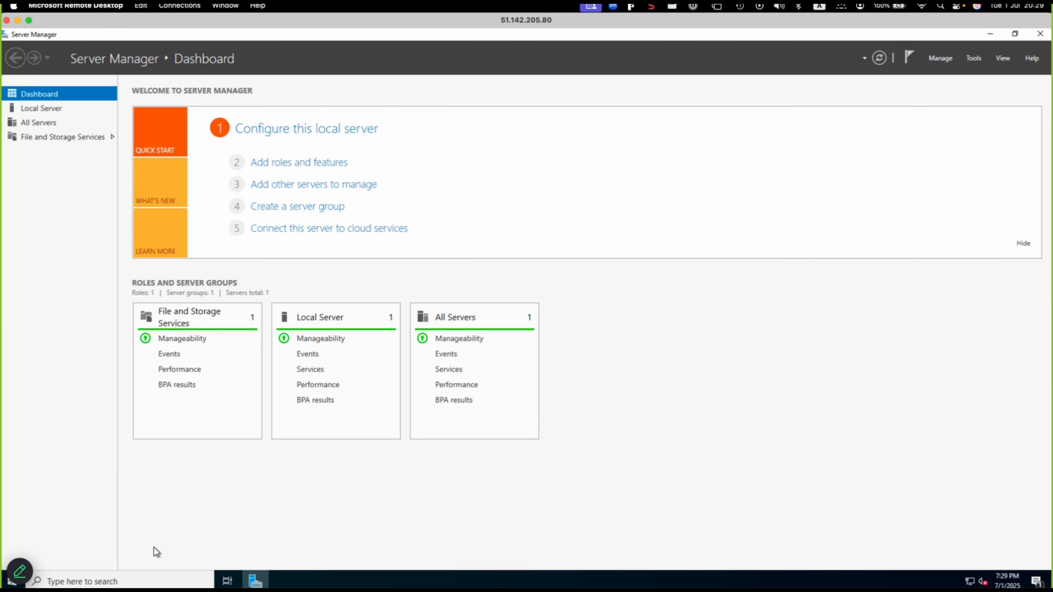
{"action": "left_click", "coordinate": [193, 578]}
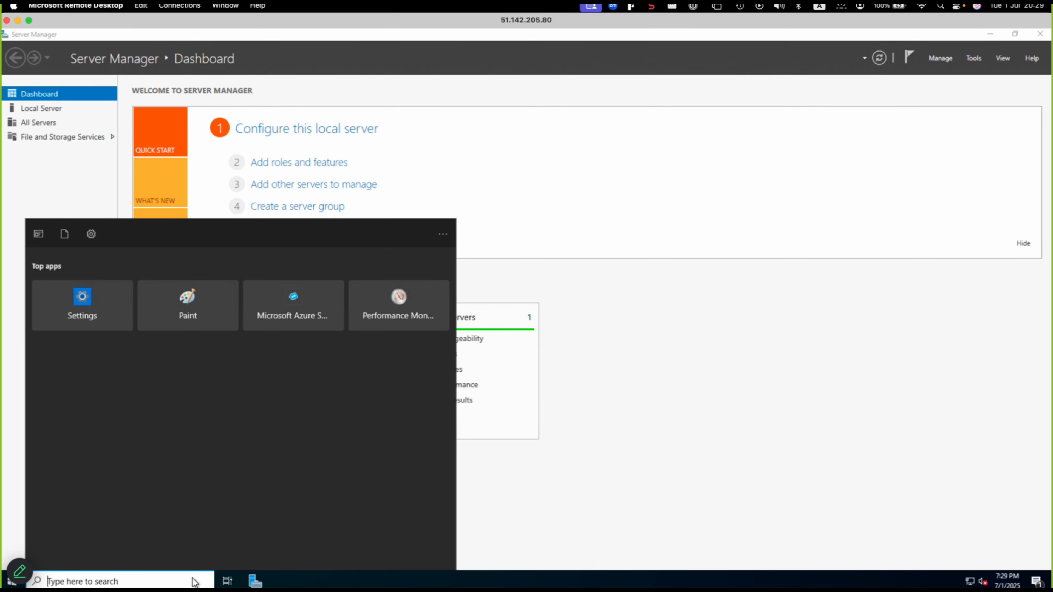
{"action": "type", "text": "mst"}
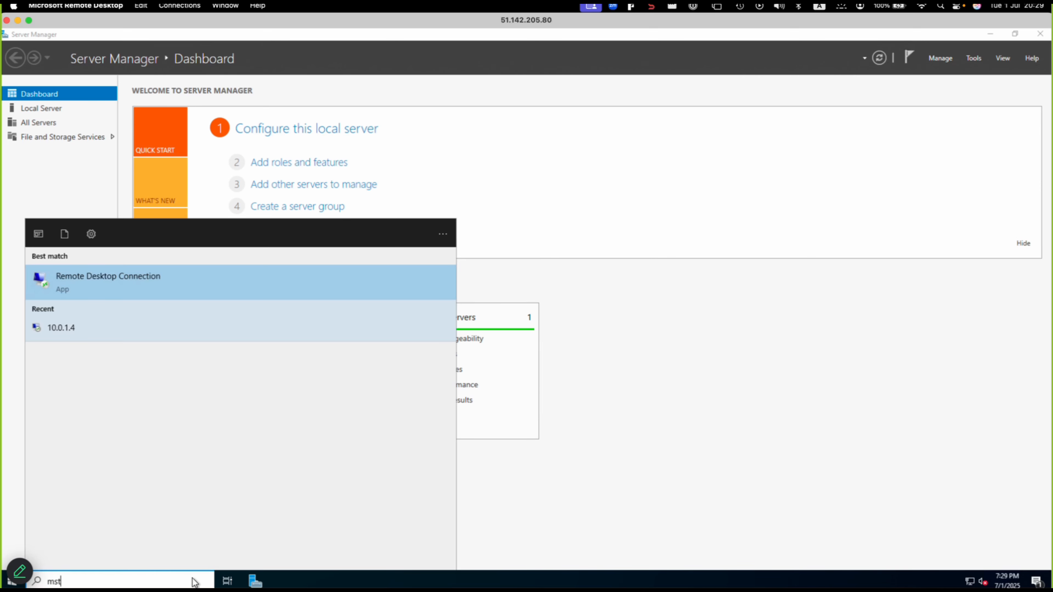
{"action": "left_click", "coordinate": [127, 290]}
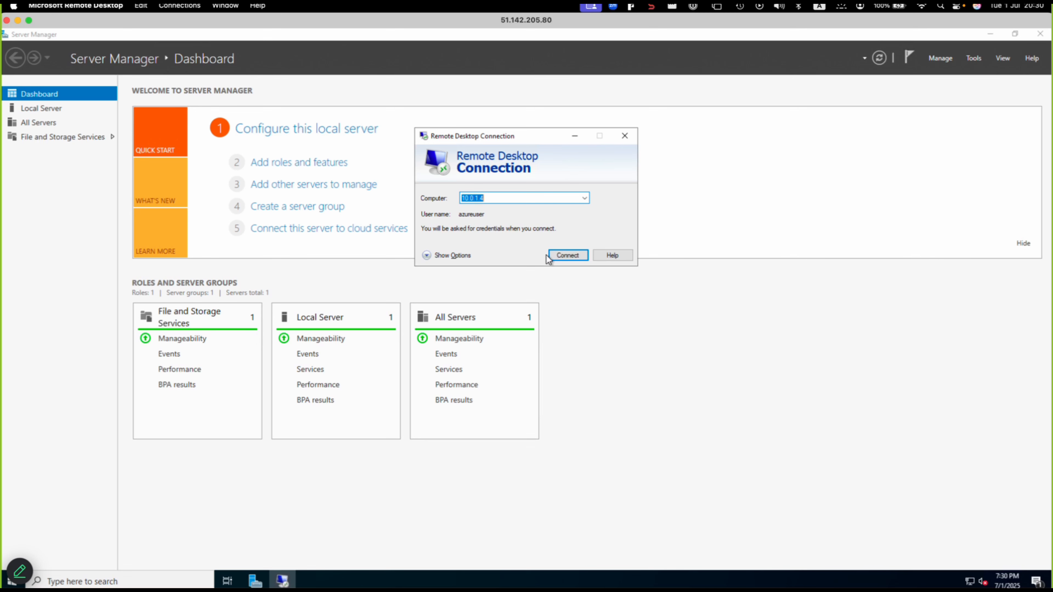
{"action": "left_click", "coordinate": [557, 260]}
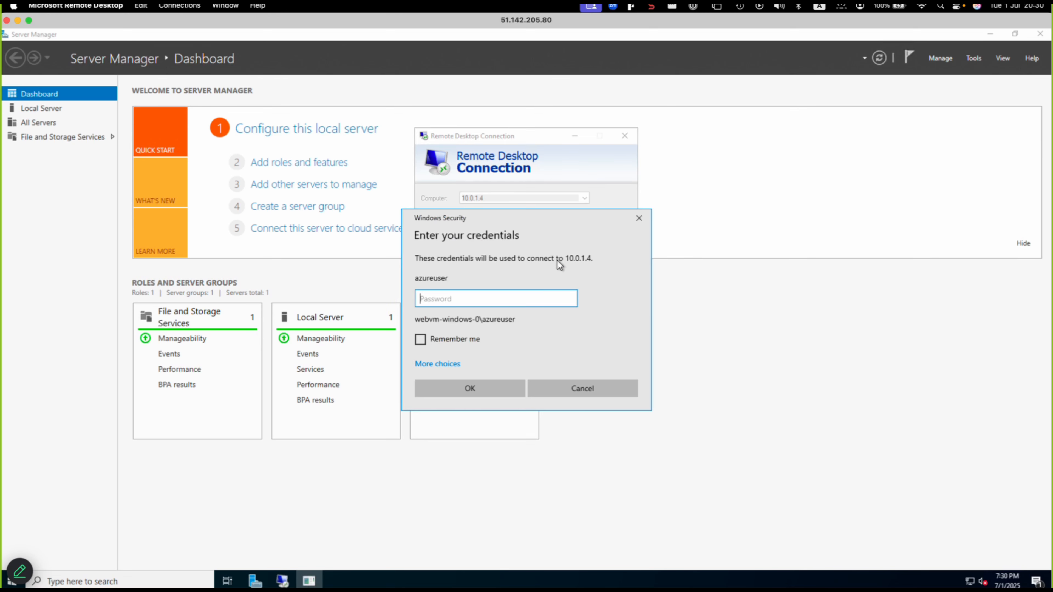
- Associate the appvm-windows-01299 network interface with the appsubnet network security group
{"action": "left_click", "coordinate": [18, 20]}
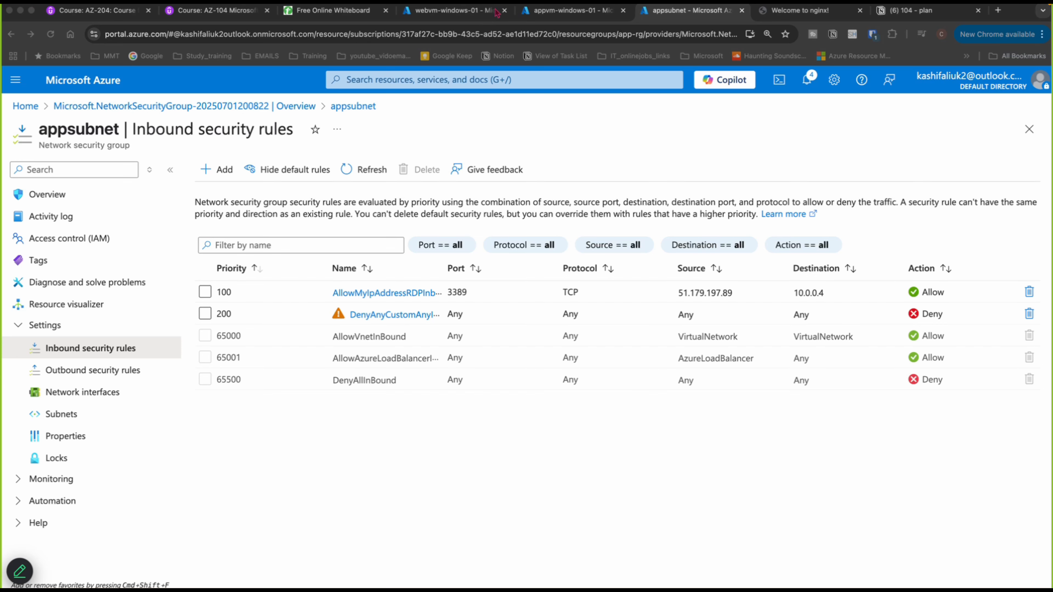
{"action": "left_click", "coordinate": [547, 18]}
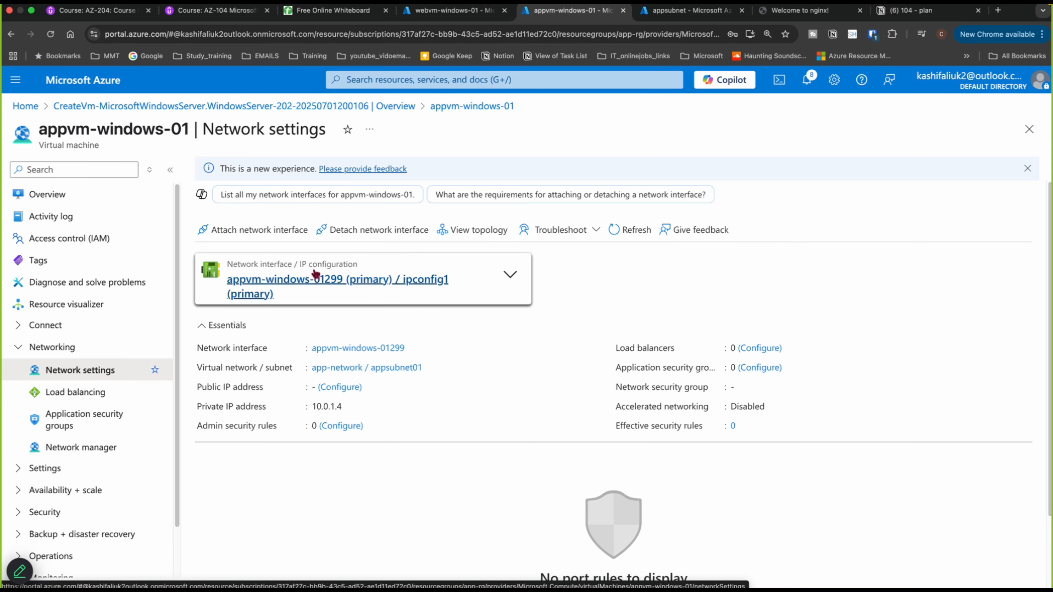
{"action": "left_click", "coordinate": [666, 14]}
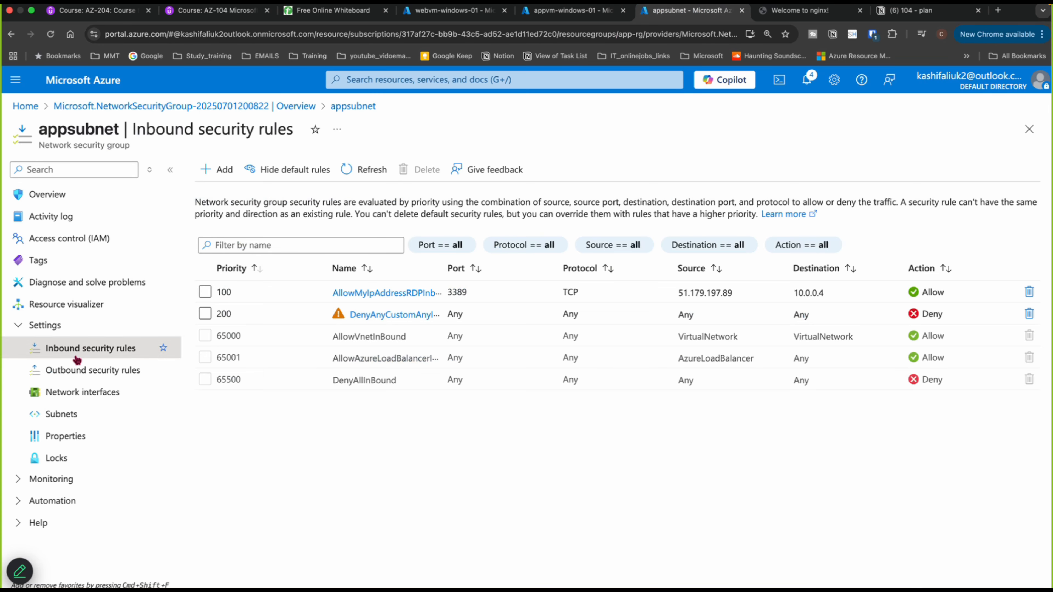
{"action": "left_click", "coordinate": [75, 395]}
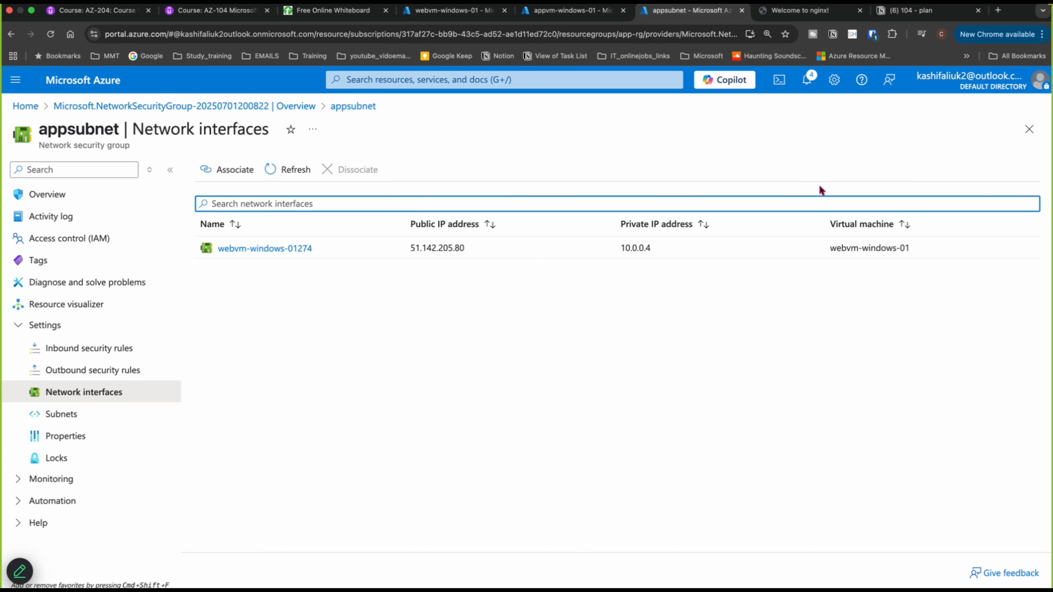
{"action": "left_click", "coordinate": [236, 171]}
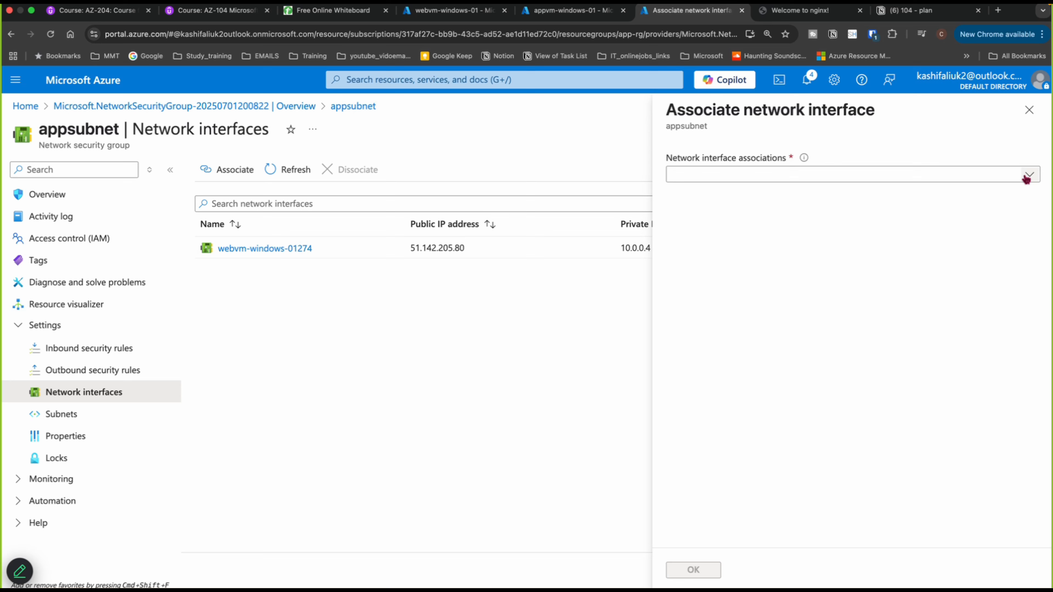
{"action": "left_click", "coordinate": [1028, 176]}
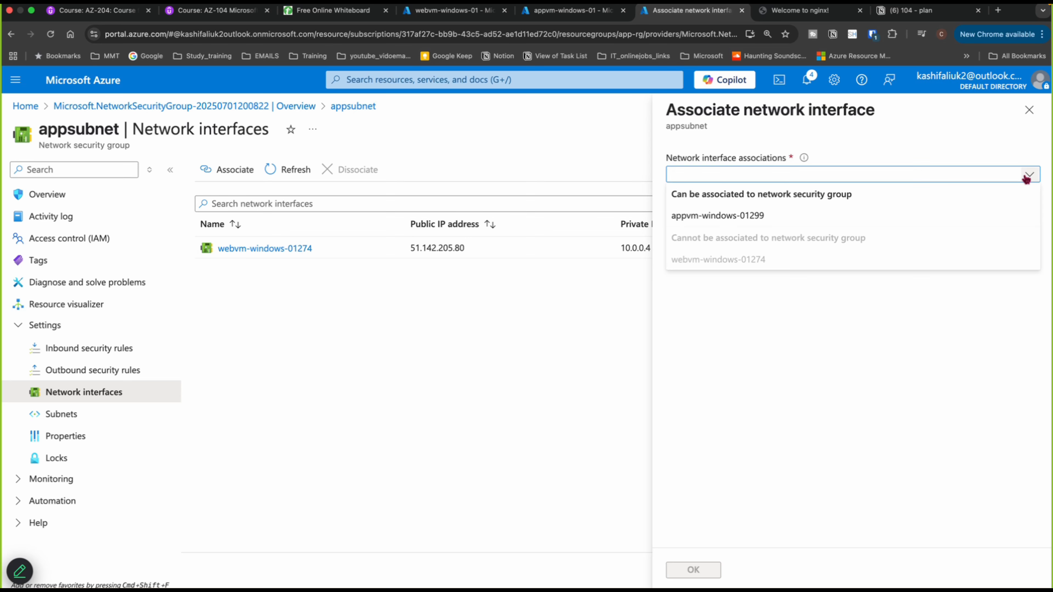
{"action": "left_click", "coordinate": [686, 217]}
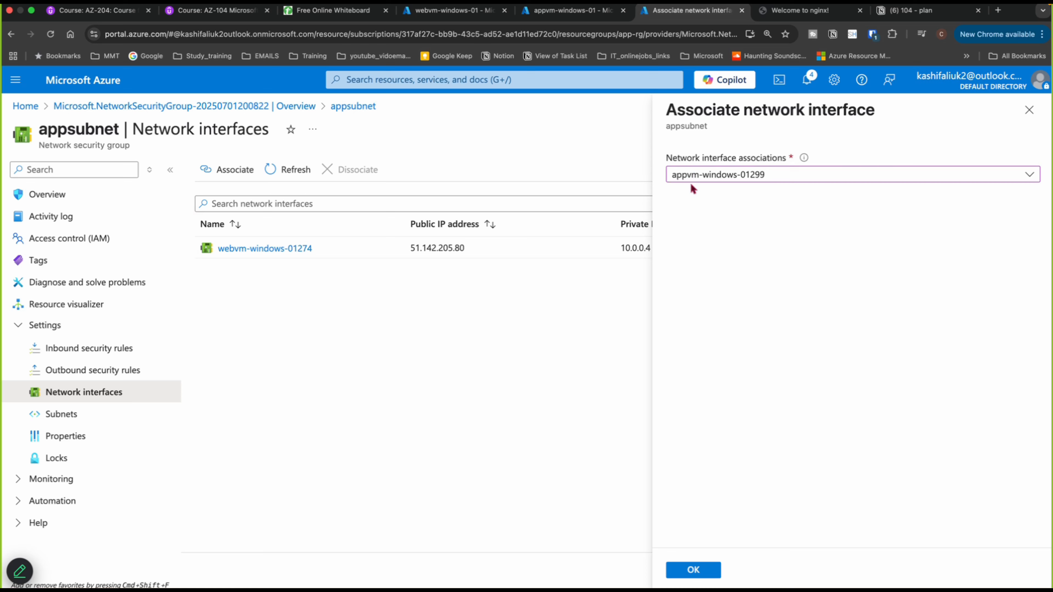
{"action": "left_click", "coordinate": [711, 574]}
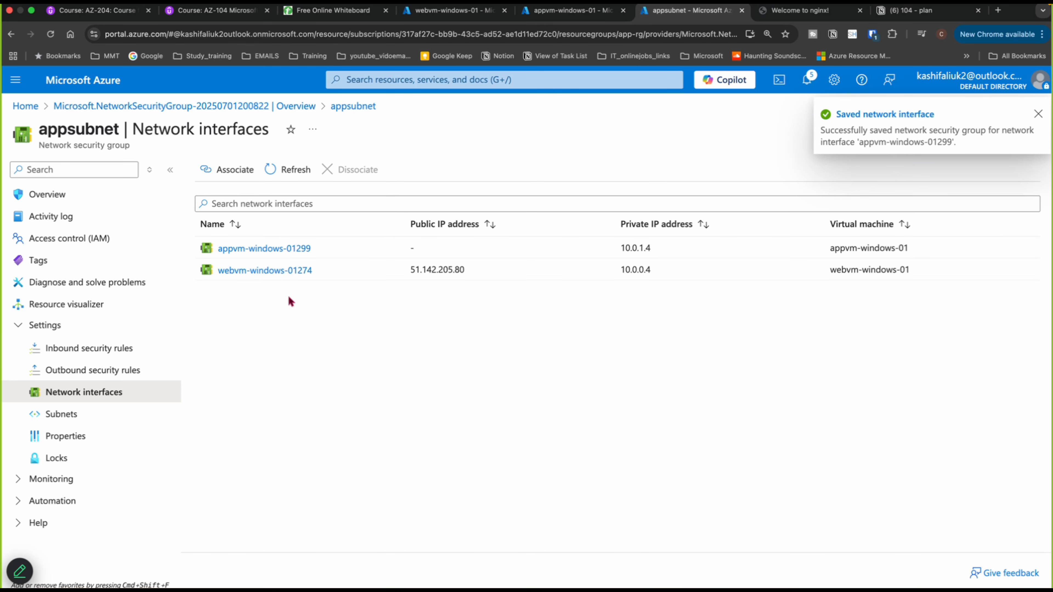
- From the webvm session, try connecting to 10.0.1.4 again with Remote Desktop Connection and dismiss the result
{"action": "mouse_move", "coordinate": [485, 586]}
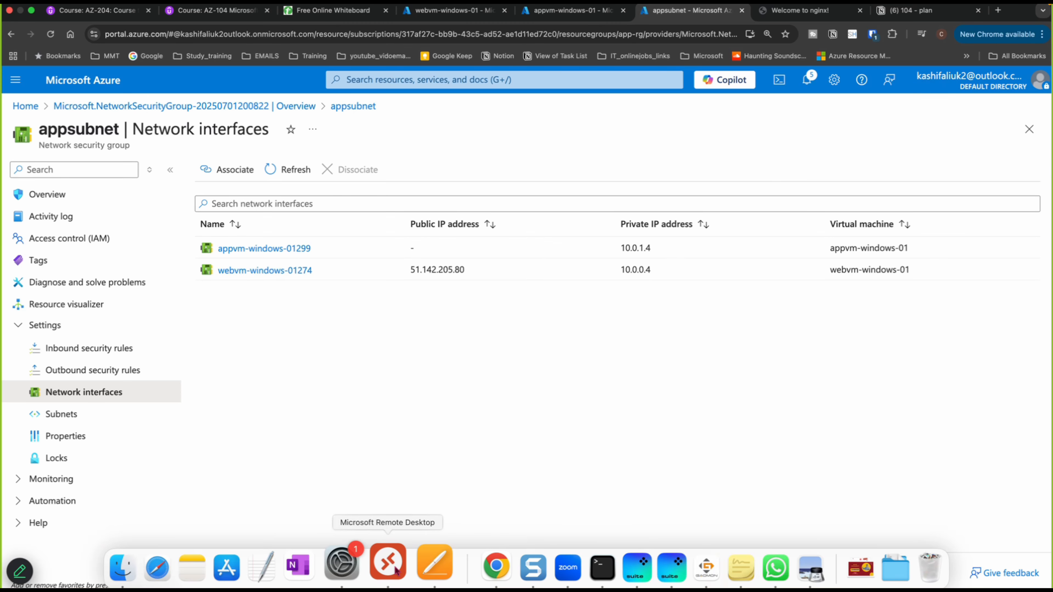
{"action": "left_click", "coordinate": [396, 571]}
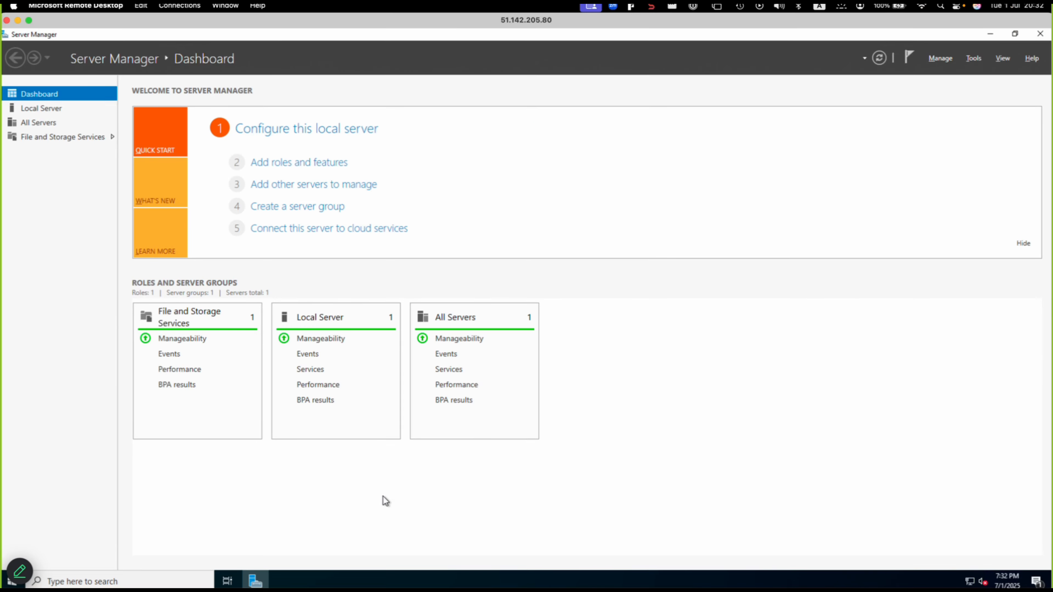
{"action": "left_click", "coordinate": [131, 581]}
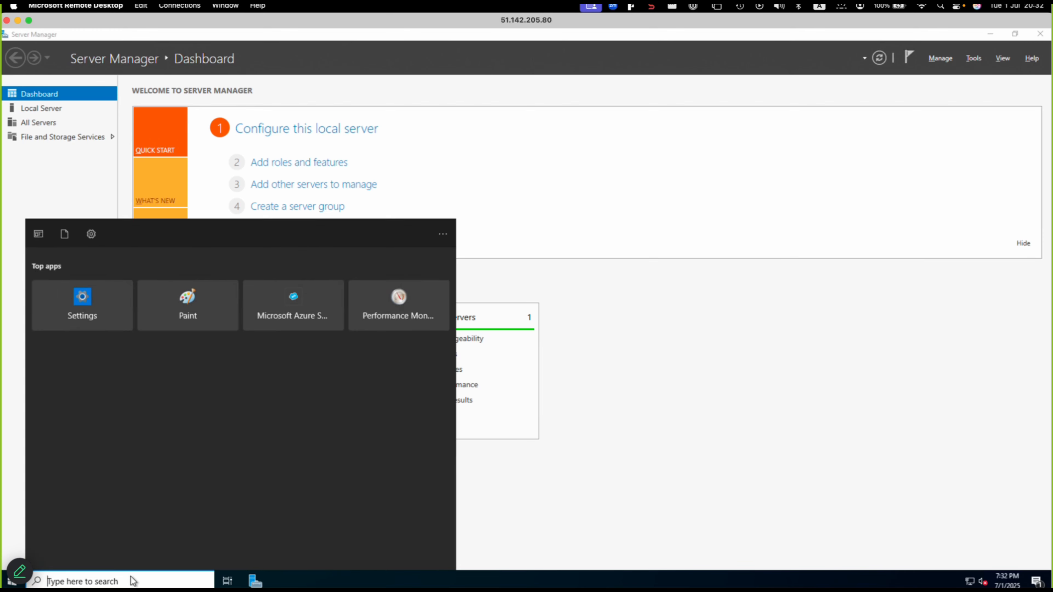
{"action": "type", "text": "mstsc"}
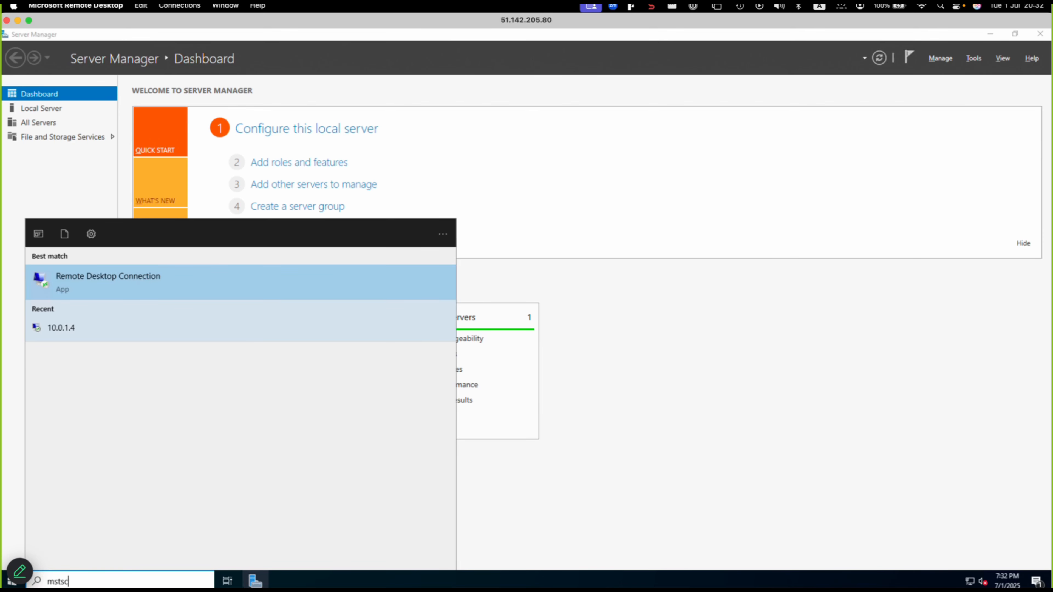
{"action": "key", "text": "Return"}
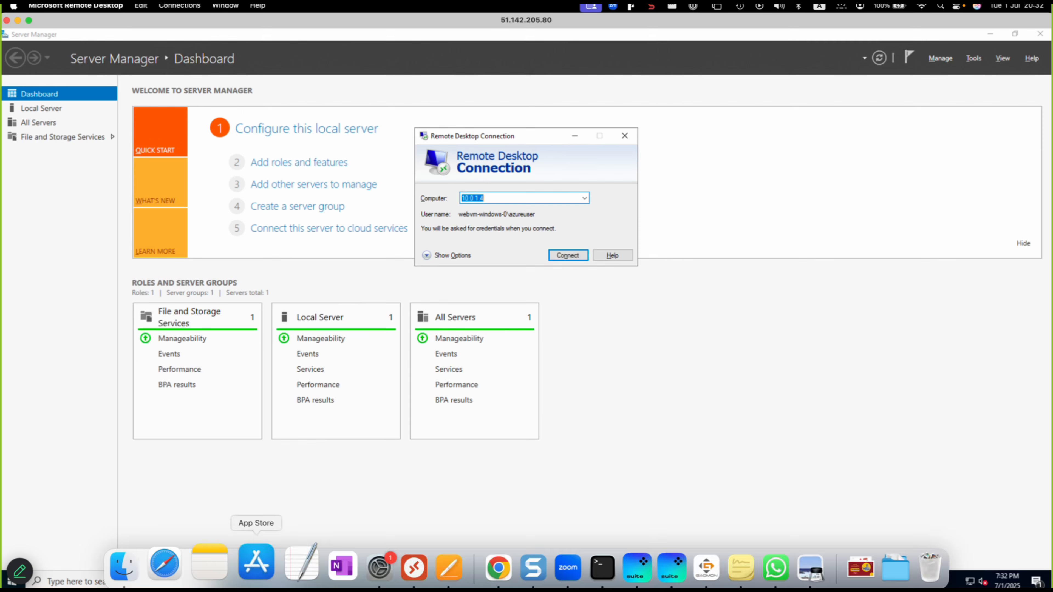
{"action": "left_click", "coordinate": [560, 257]}
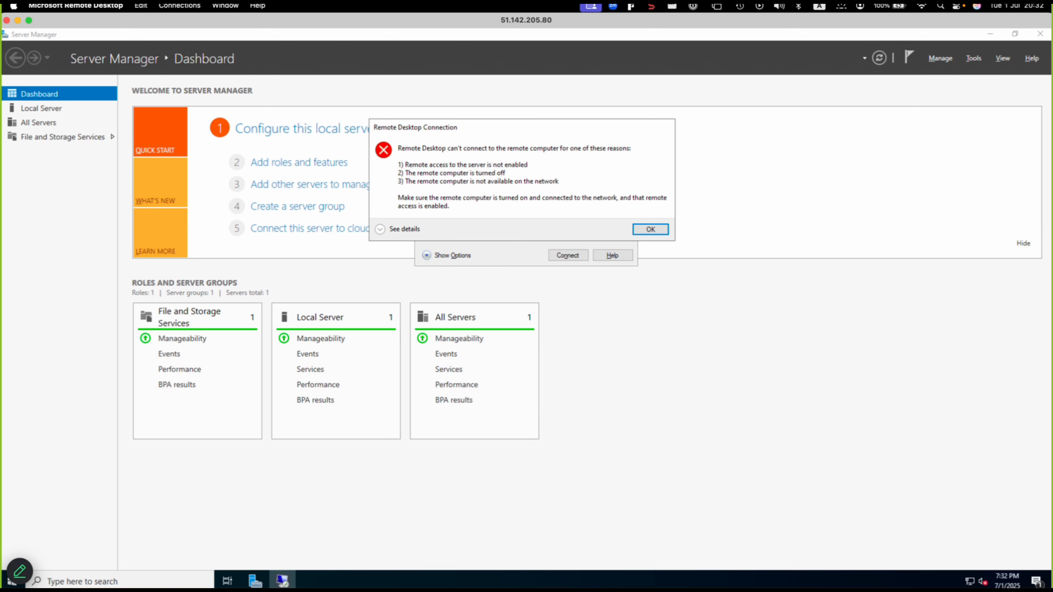
{"action": "left_click", "coordinate": [657, 230]}
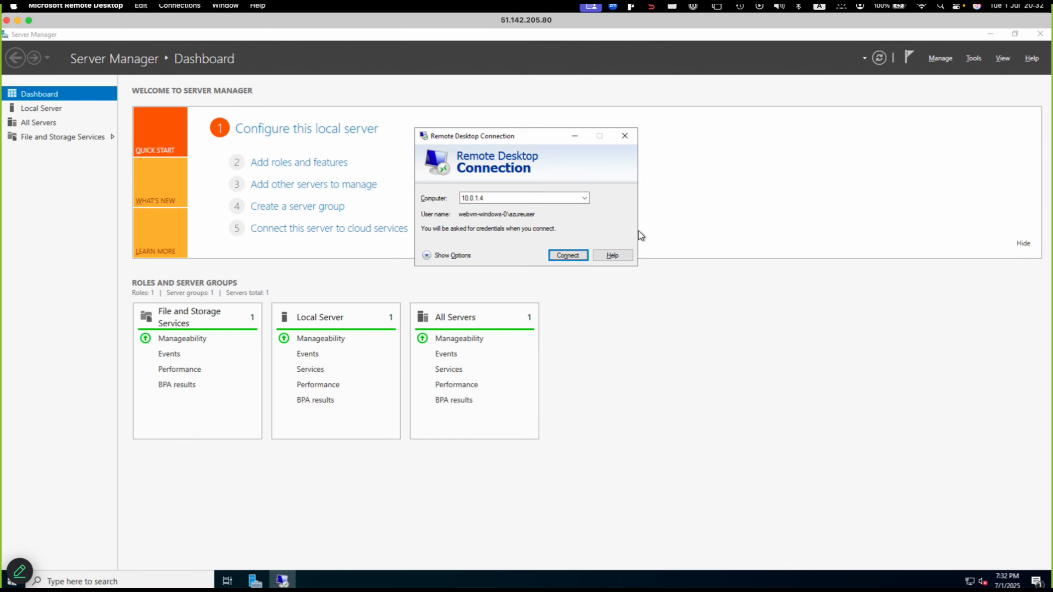
- Switch to the browser and, in the appsubnet inbound security rules, start a new rule with source IP address 10.0.0.4
{"action": "key", "text": "ctrl+Left"}
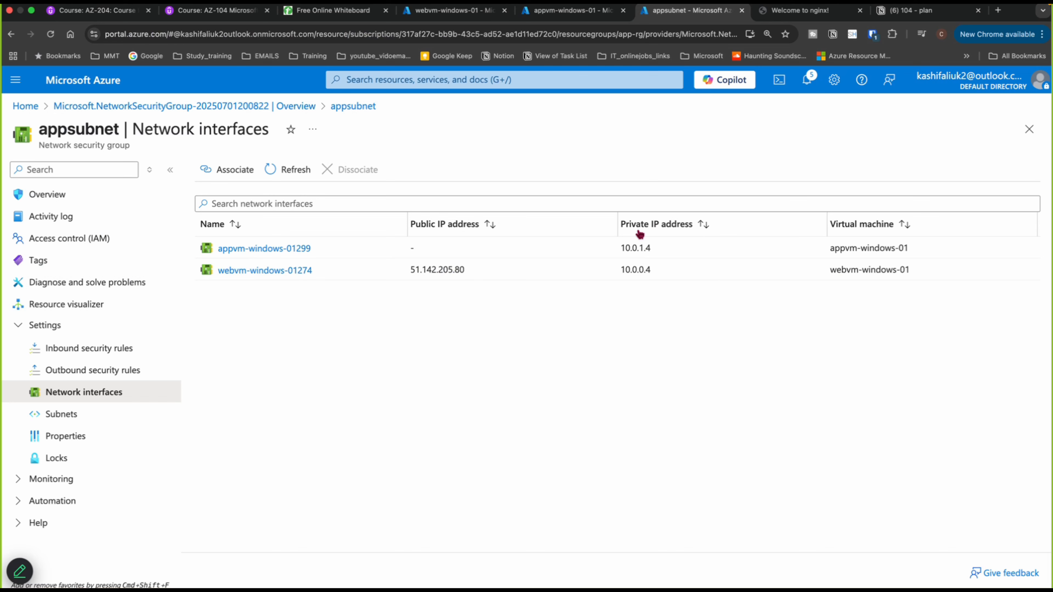
{"action": "left_click", "coordinate": [78, 357]}
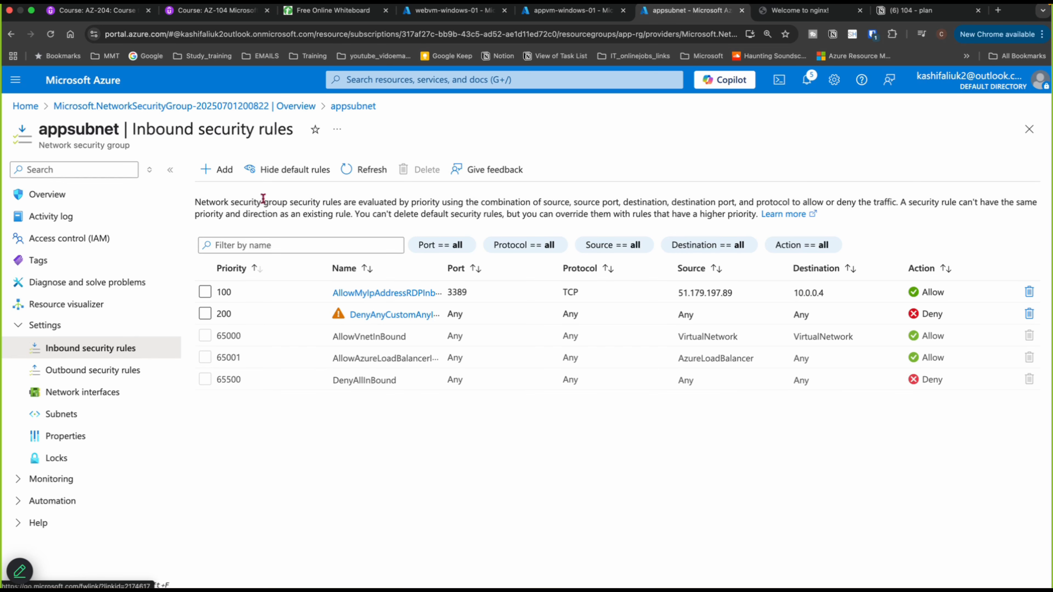
{"action": "left_click", "coordinate": [216, 169]}
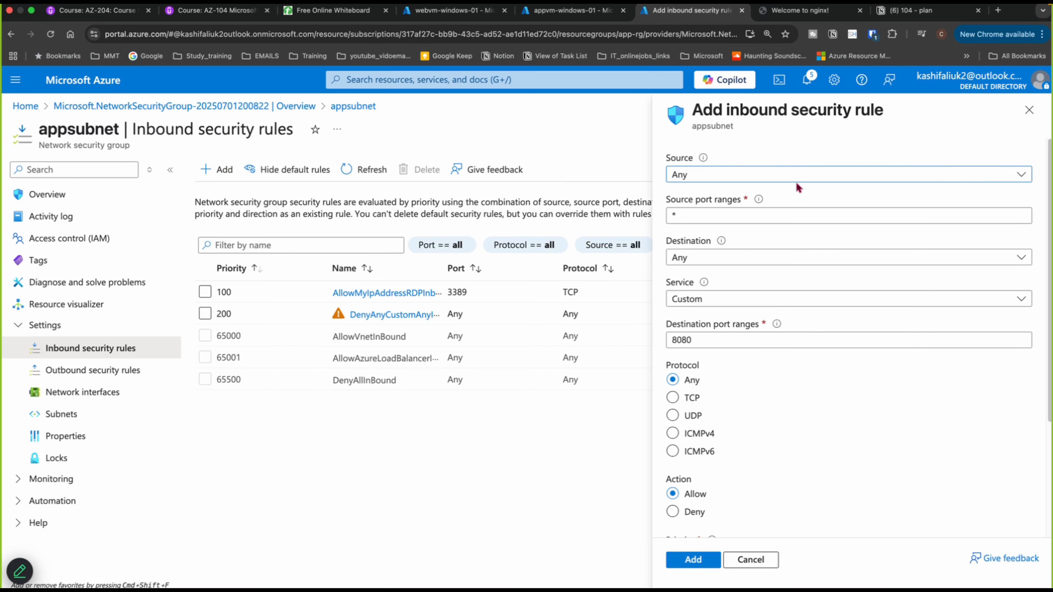
{"action": "left_click", "coordinate": [769, 180]}
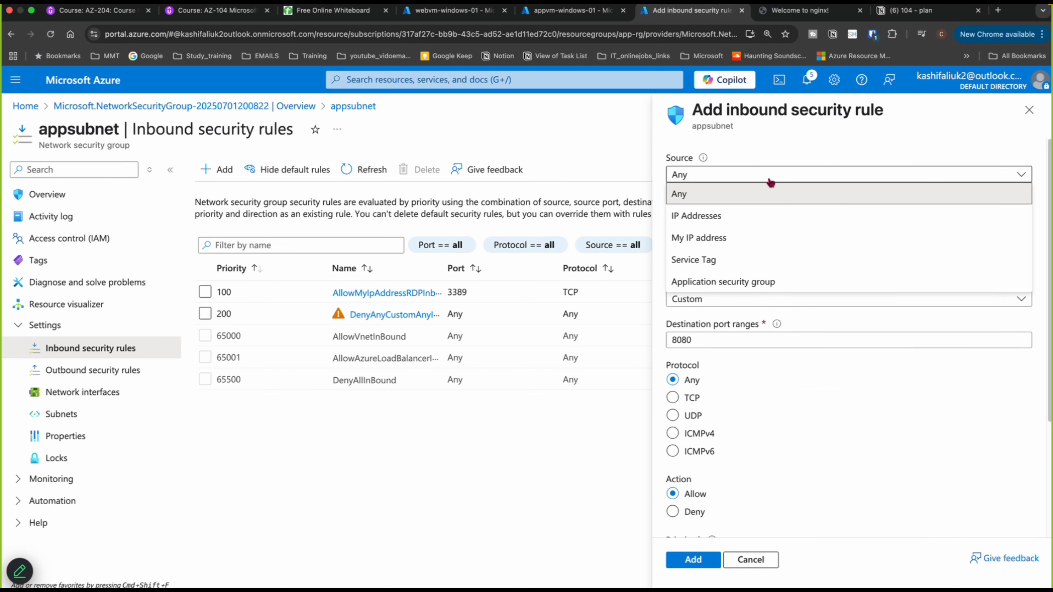
{"action": "left_click", "coordinate": [710, 216]}
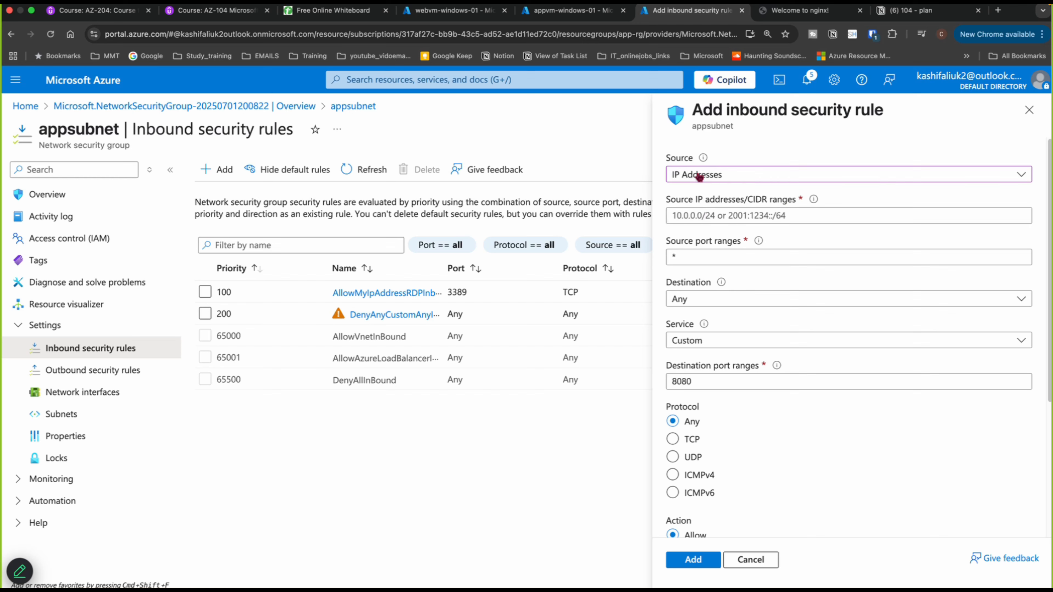
{"action": "left_click", "coordinate": [699, 215]}
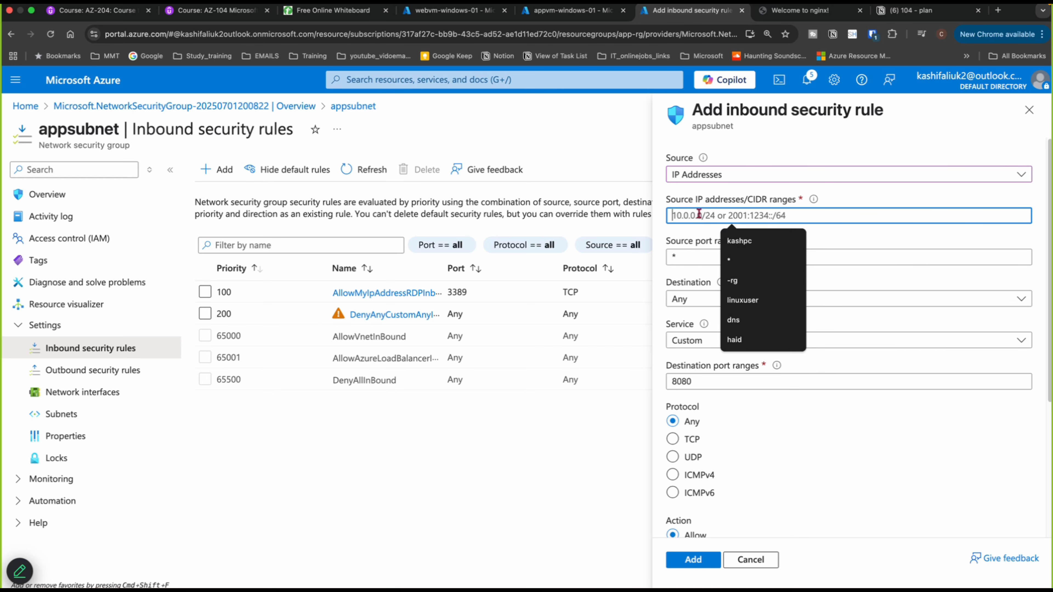
{"action": "type", "text": "10."}
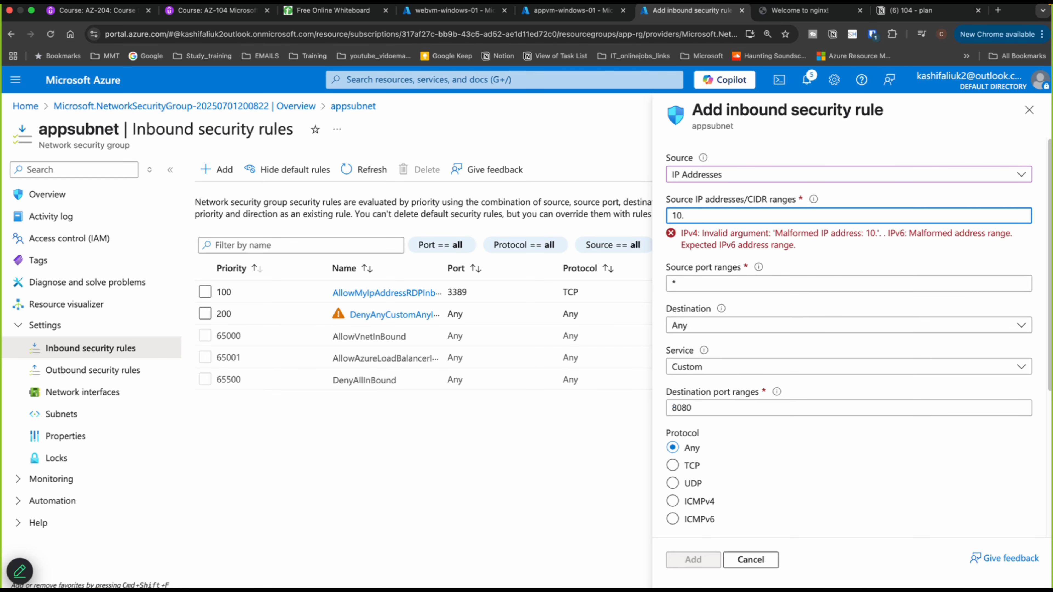
{"action": "type", "text": "0."}
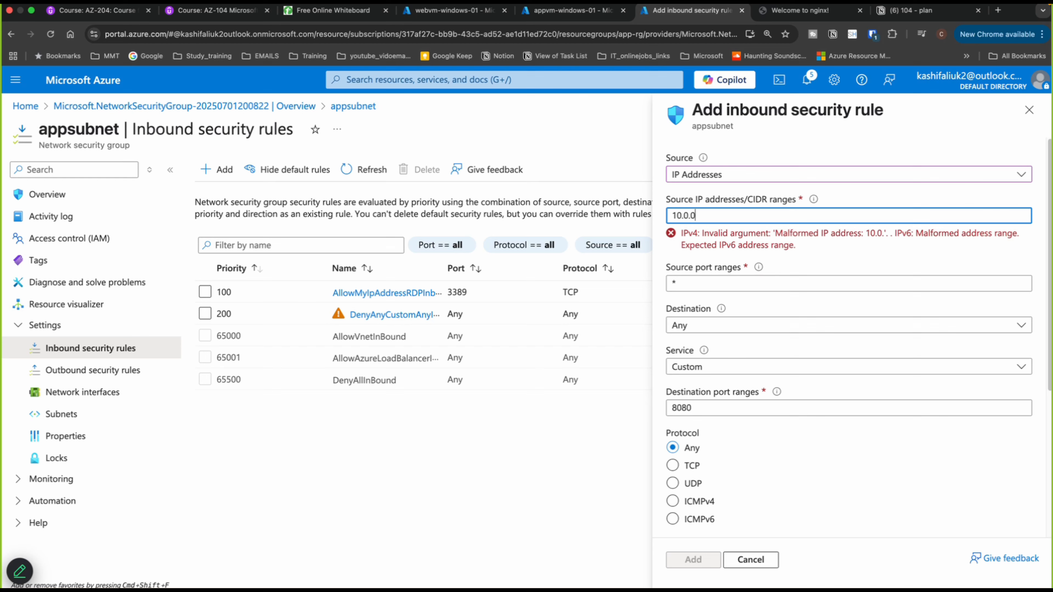
{"action": "type", "text": "0."}
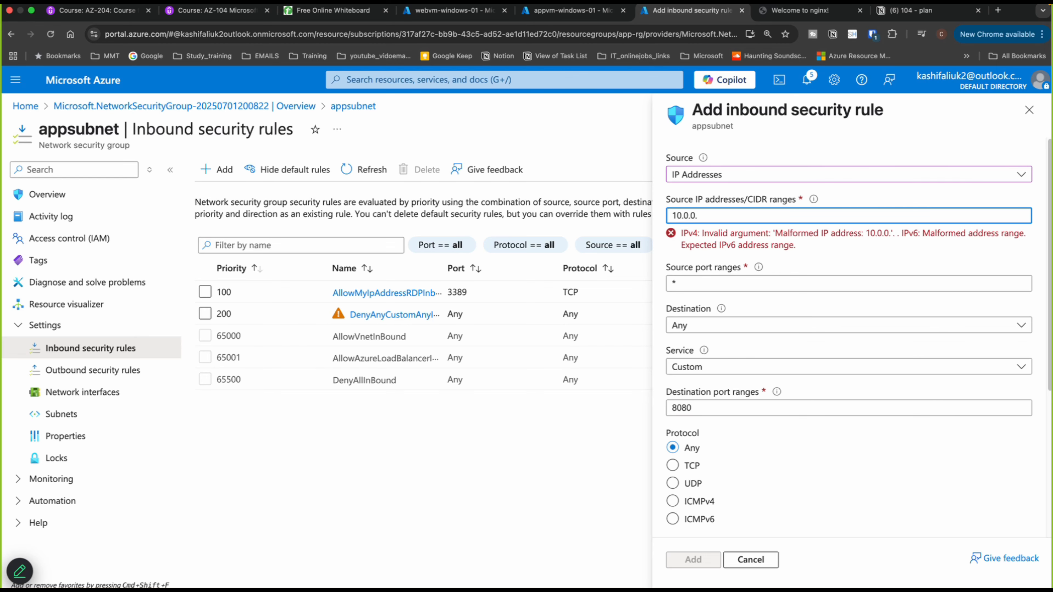
{"action": "type", "text": "5"}
{"action": "key", "text": "BackSpace"}
{"action": "type", "text": "4"}
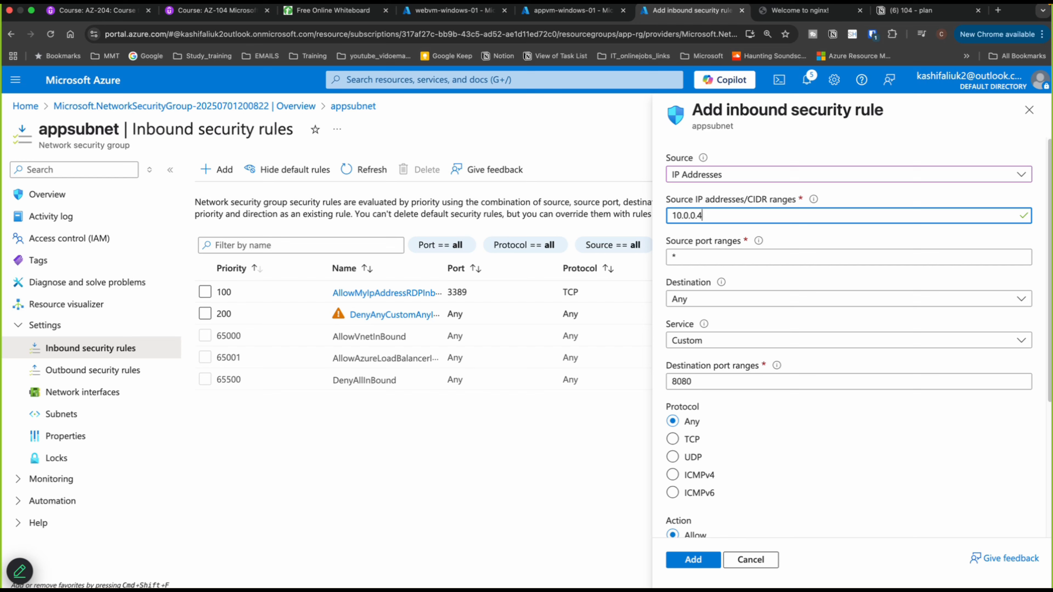
- Set the rule's destination to IP address 10.0.1.4 and its service to RDP
{"action": "left_click", "coordinate": [697, 296]}
{"action": "left_click", "coordinate": [690, 337]}
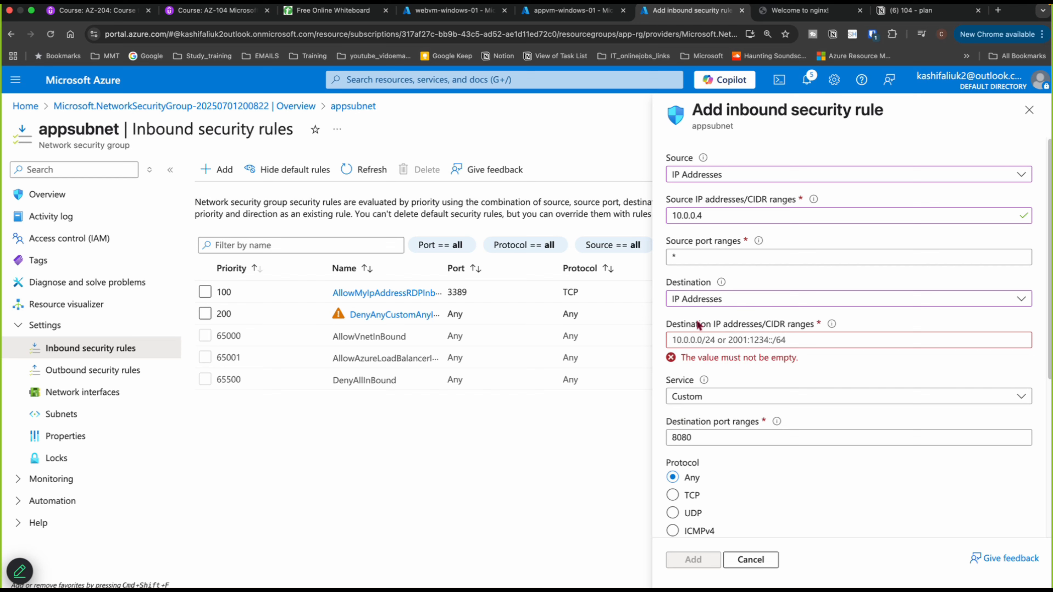
{"action": "left_click", "coordinate": [701, 338]}
{"action": "type", "text": "1"}
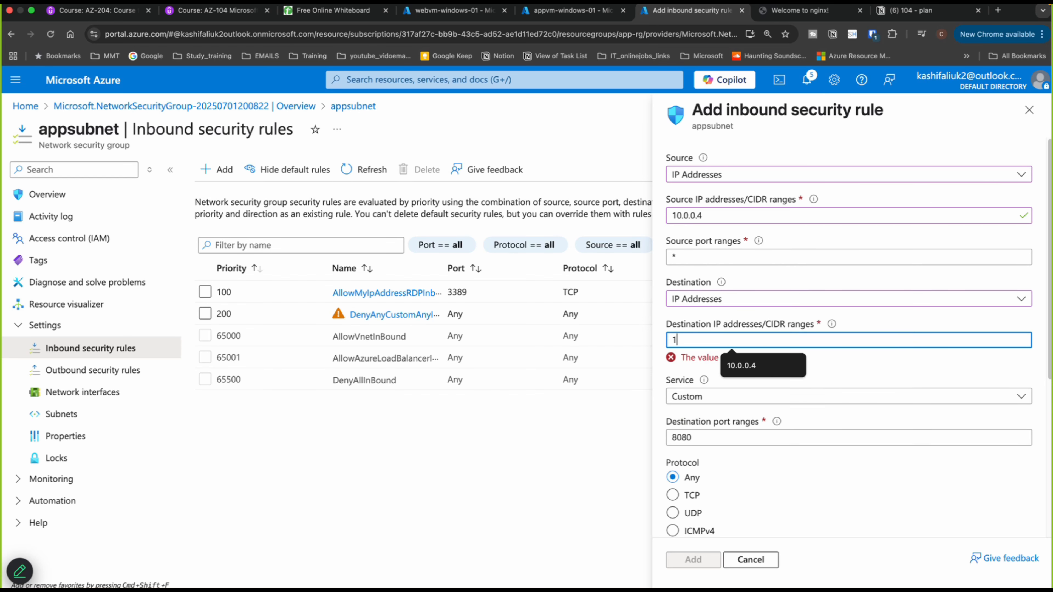
{"action": "type", "text": "0.0."}
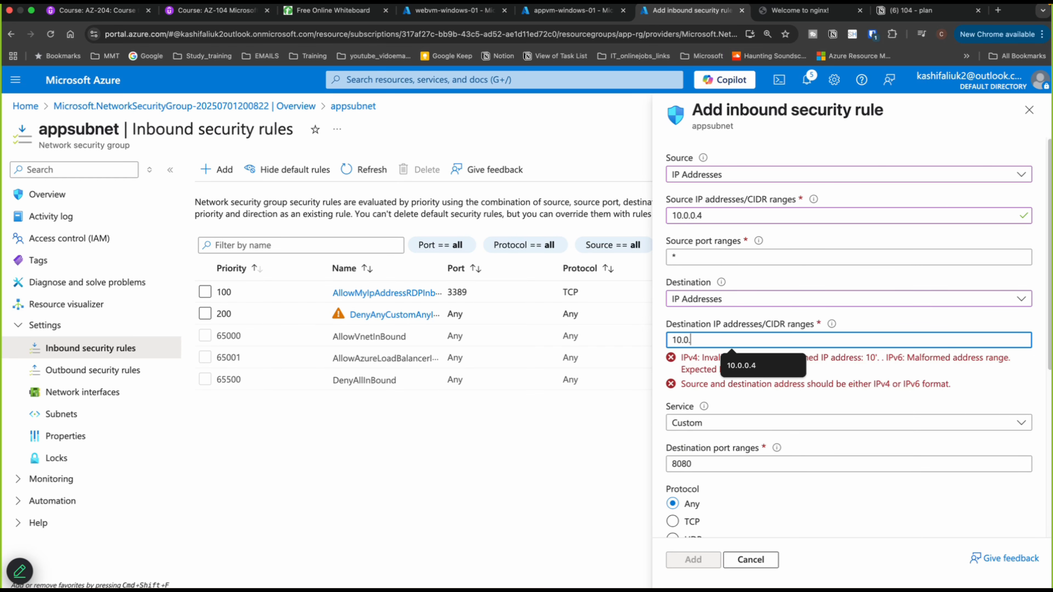
{"action": "type", "text": "1.4"}
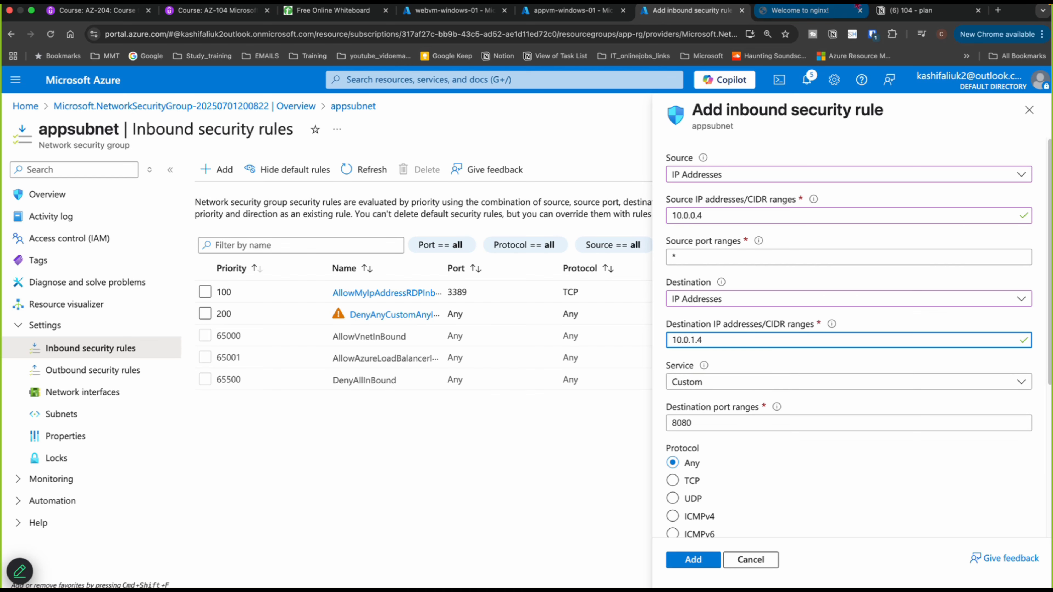
{"action": "left_click", "coordinate": [769, 423]}
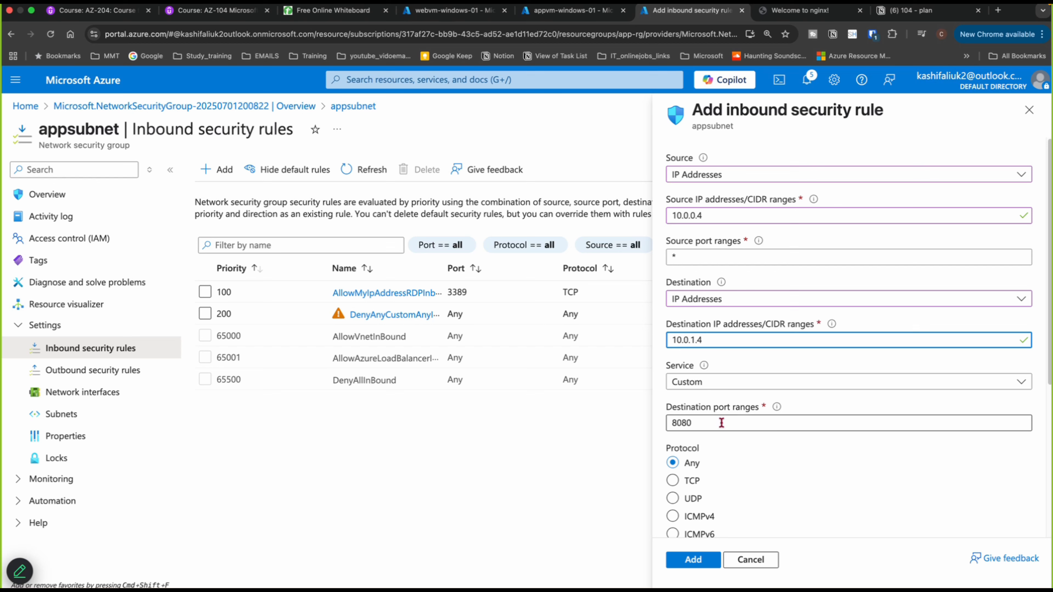
{"action": "left_click", "coordinate": [729, 382]}
{"action": "left_click", "coordinate": [682, 220]}
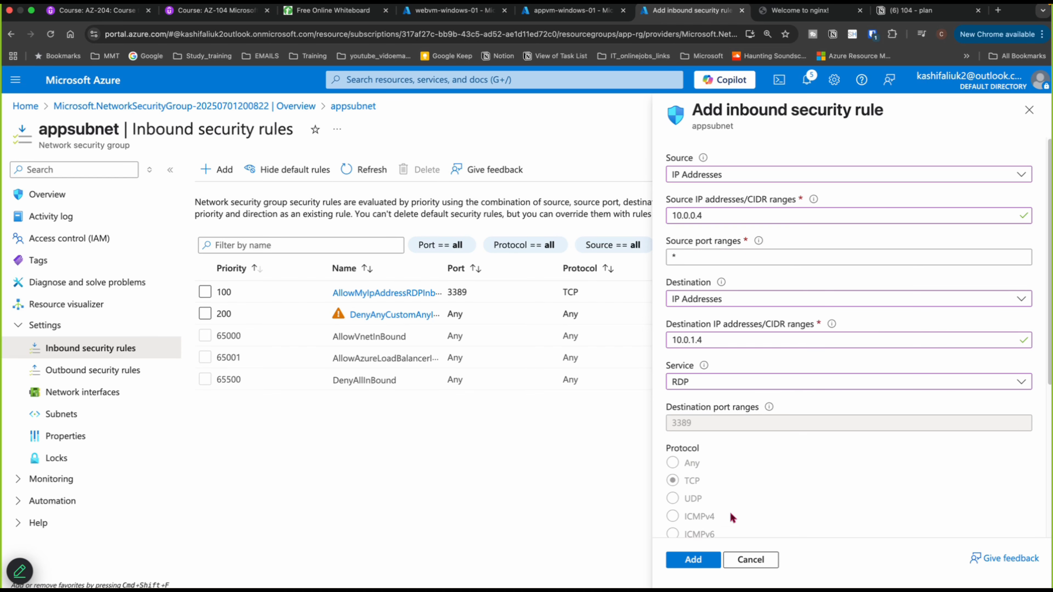
- Set the rule's priority to 150 and add the inbound rule
{"action": "scroll", "coordinate": [730, 511], "scroll_direction": "down", "scroll_amount": 3}
{"action": "scroll", "coordinate": [728, 497], "scroll_direction": "down", "scroll_amount": 3}
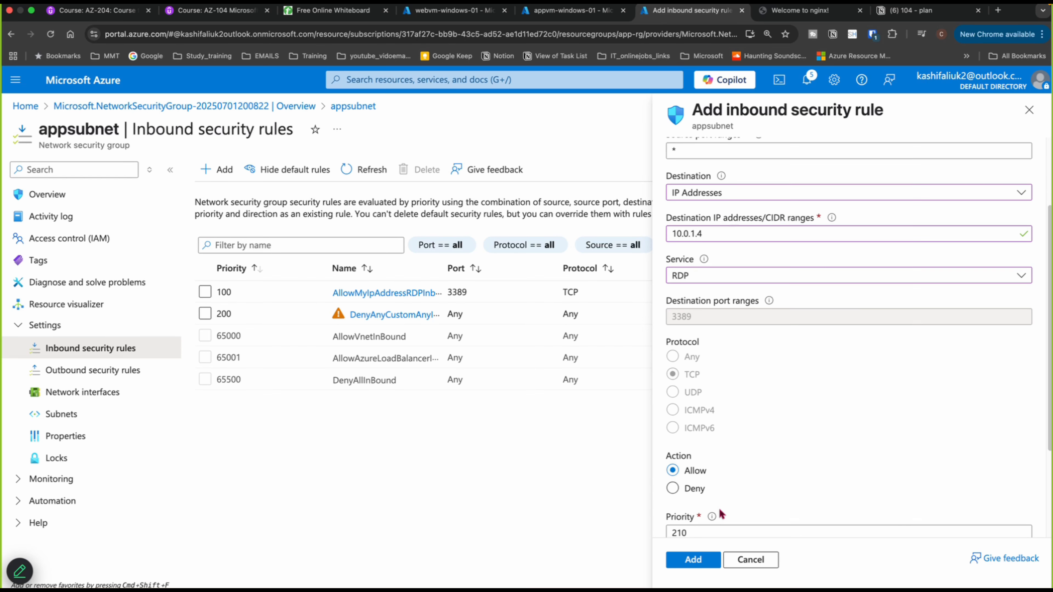
{"action": "left_click", "coordinate": [696, 440]}
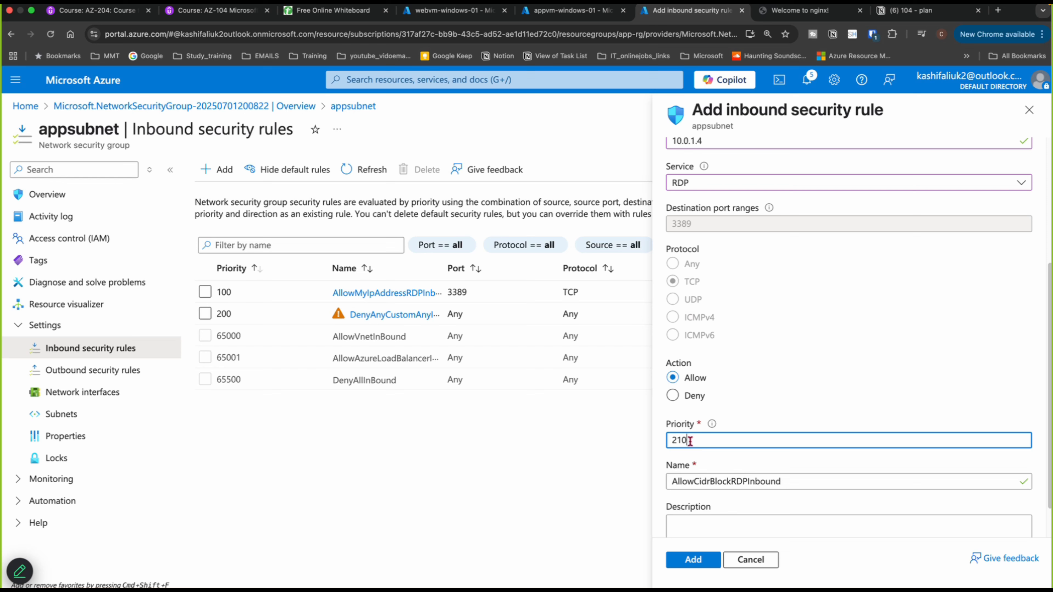
{"action": "key", "text": "BackSpace"}
{"action": "key", "text": "BackSpace"}
{"action": "key", "text": "BackSpace"}
{"action": "type", "text": "150"}
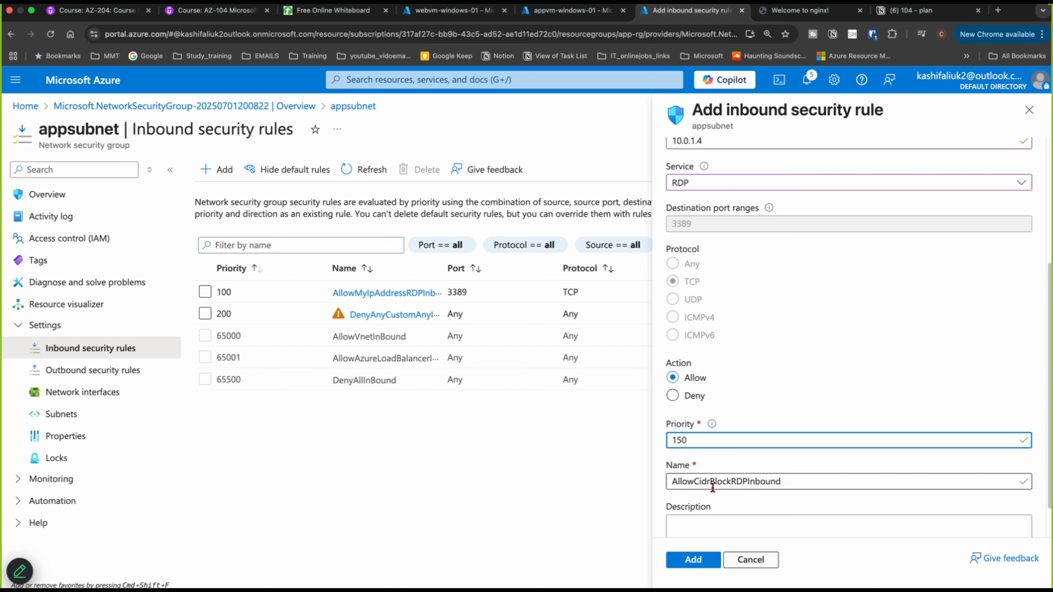
{"action": "left_click", "coordinate": [678, 563]}
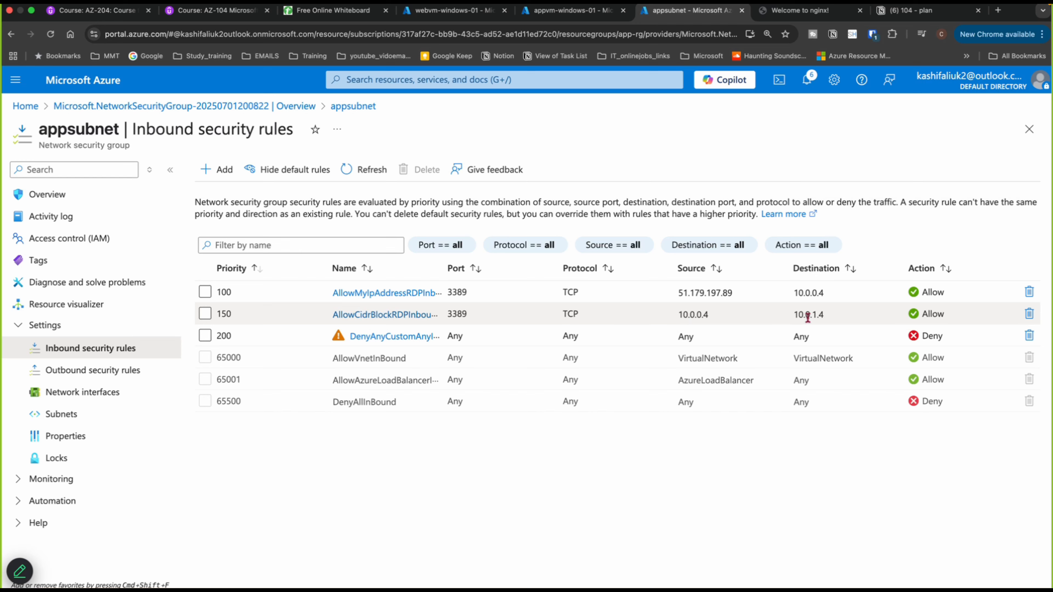
- Switch back to the webvm remote session and connect to 10.0.1.4, entering the account password
{"action": "mouse_move", "coordinate": [352, 575]}
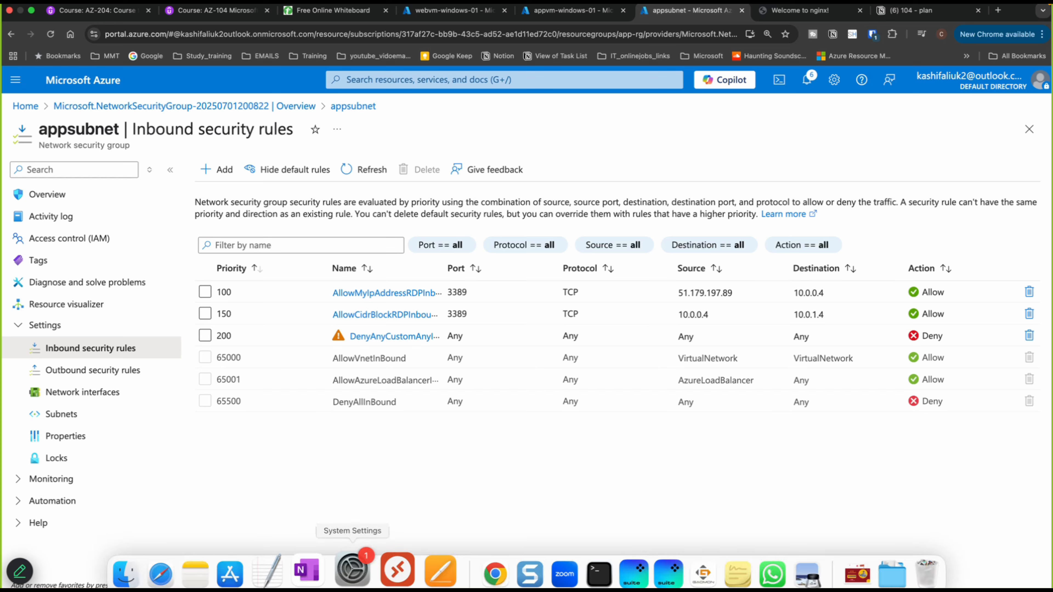
{"action": "left_click", "coordinate": [397, 570]}
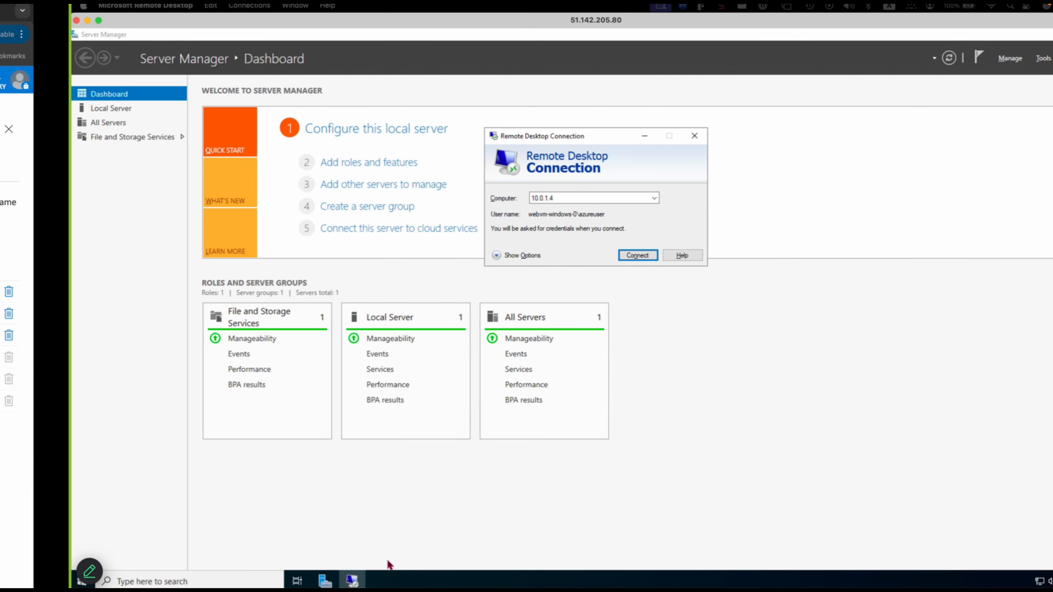
{"action": "left_click", "coordinate": [576, 256]}
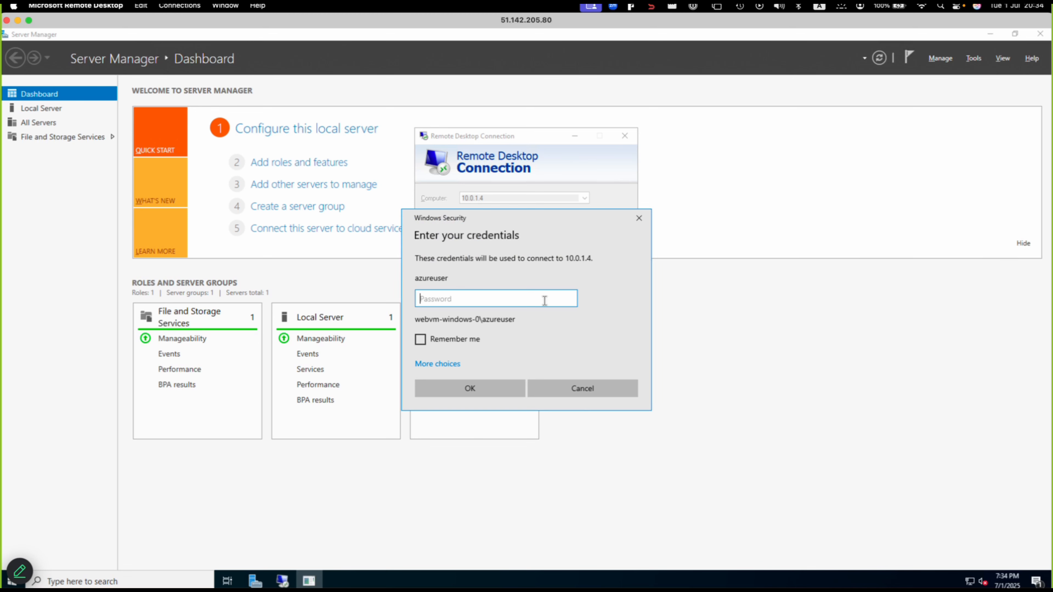
{"action": "type", "text": "••••••••••••"}
{"action": "left_click", "coordinate": [455, 388]}
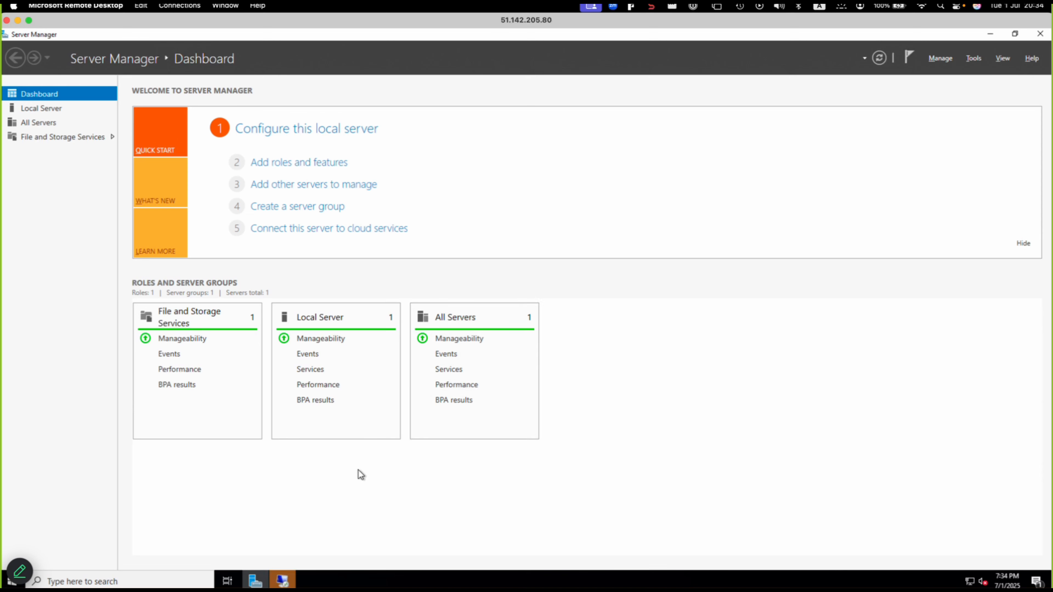
{"action": "left_click", "coordinate": [282, 581]}
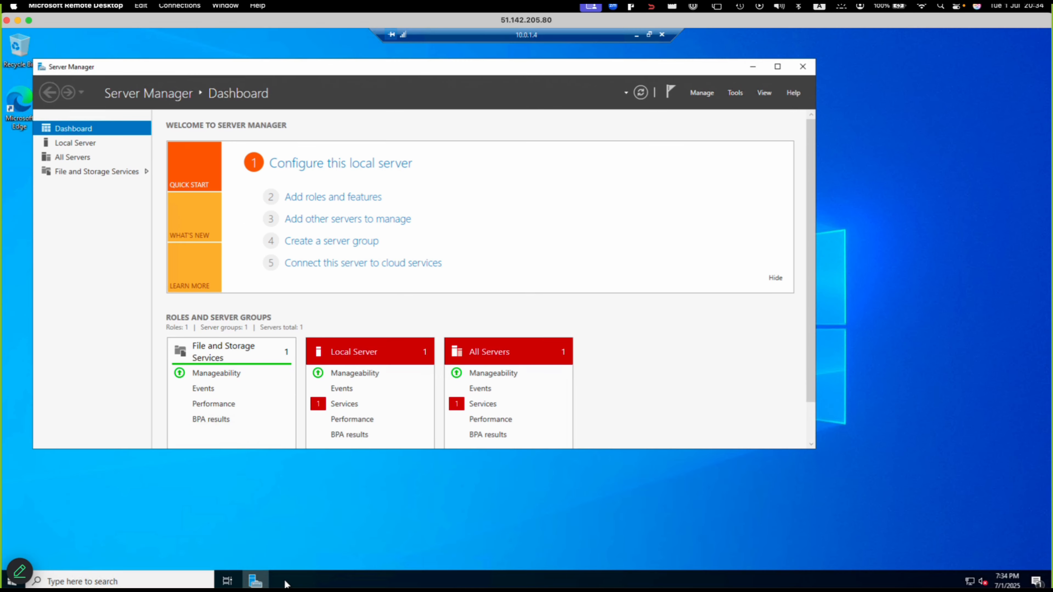